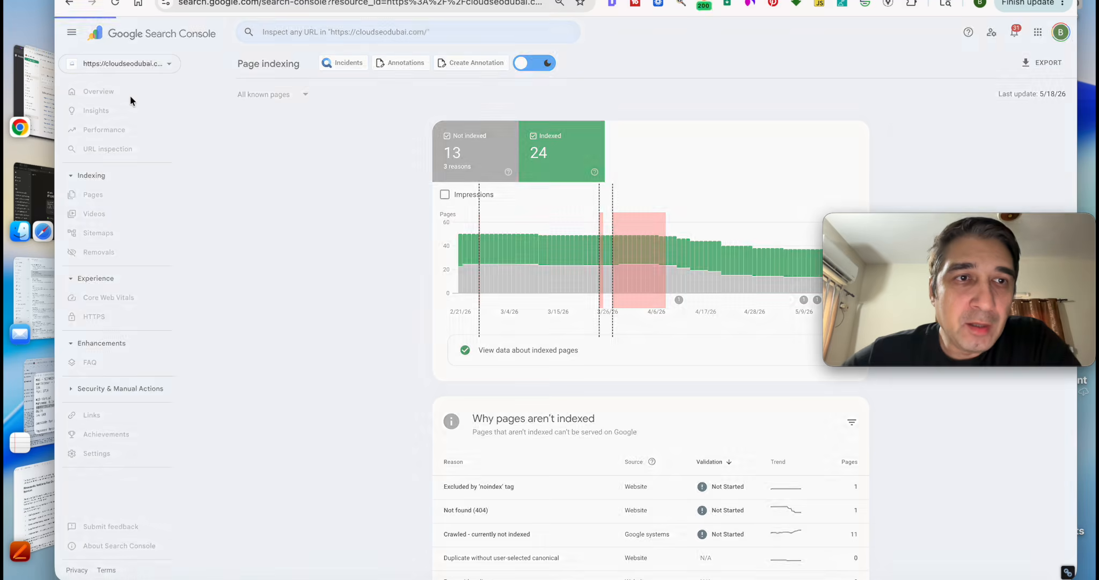
Step: Open the site's Performance report on search results and list the data by page
left_click(130, 96)
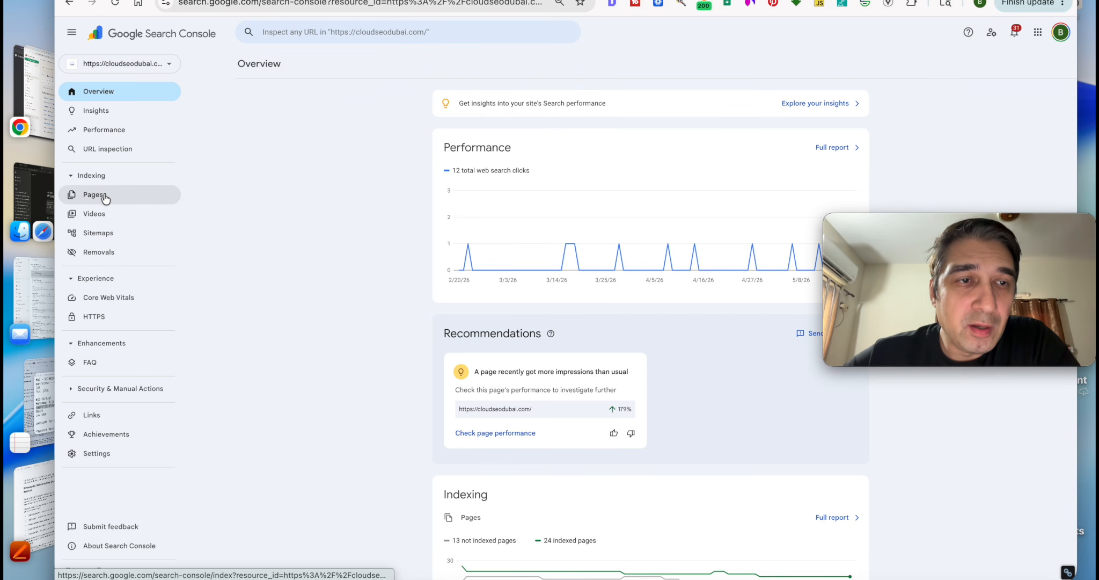
left_click(113, 132)
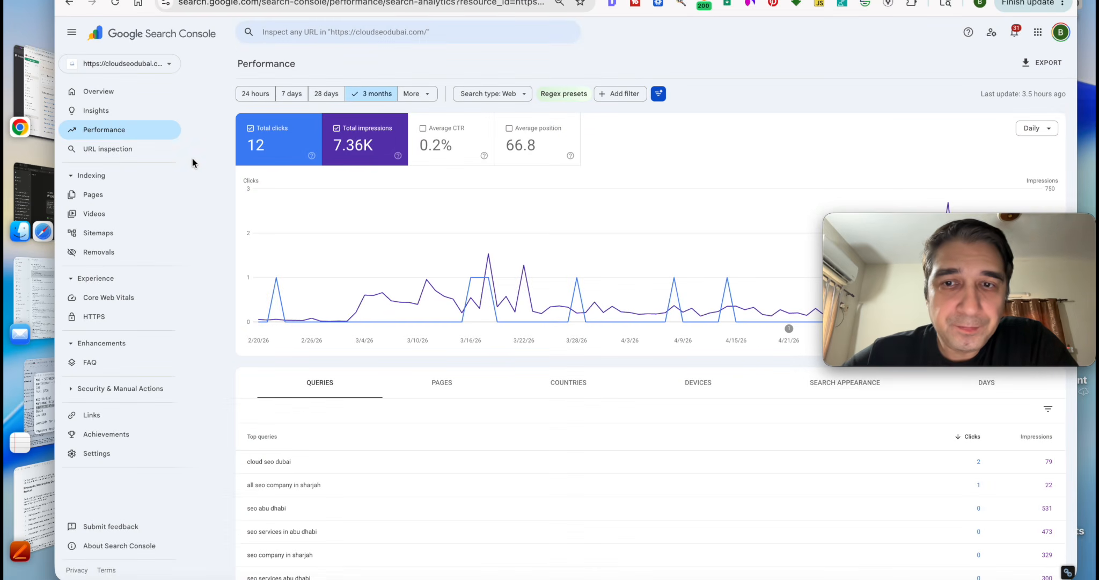
scroll(422, 181, "down", 3)
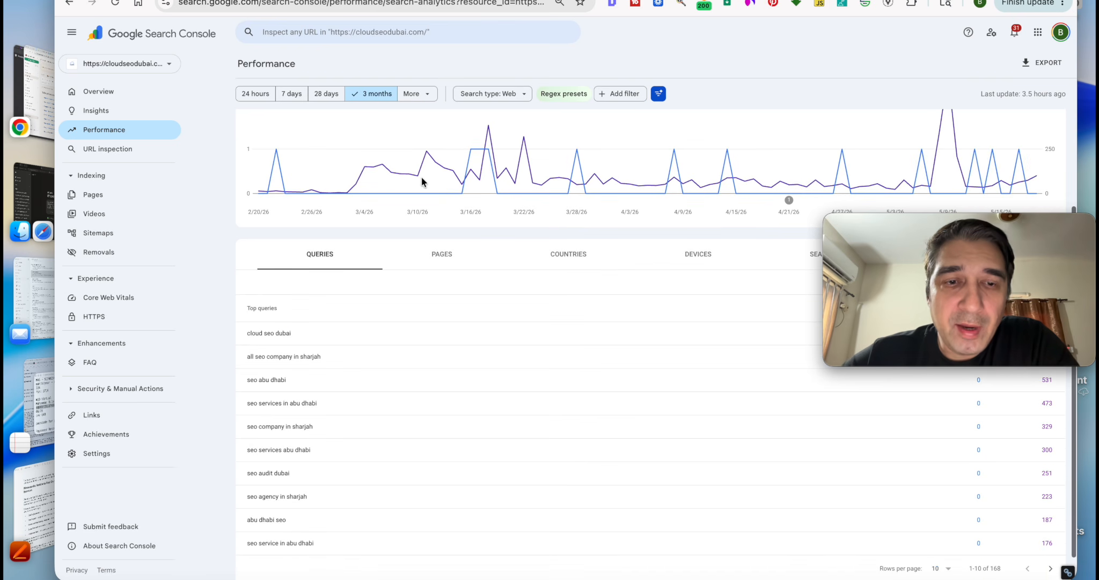
left_click(442, 254)
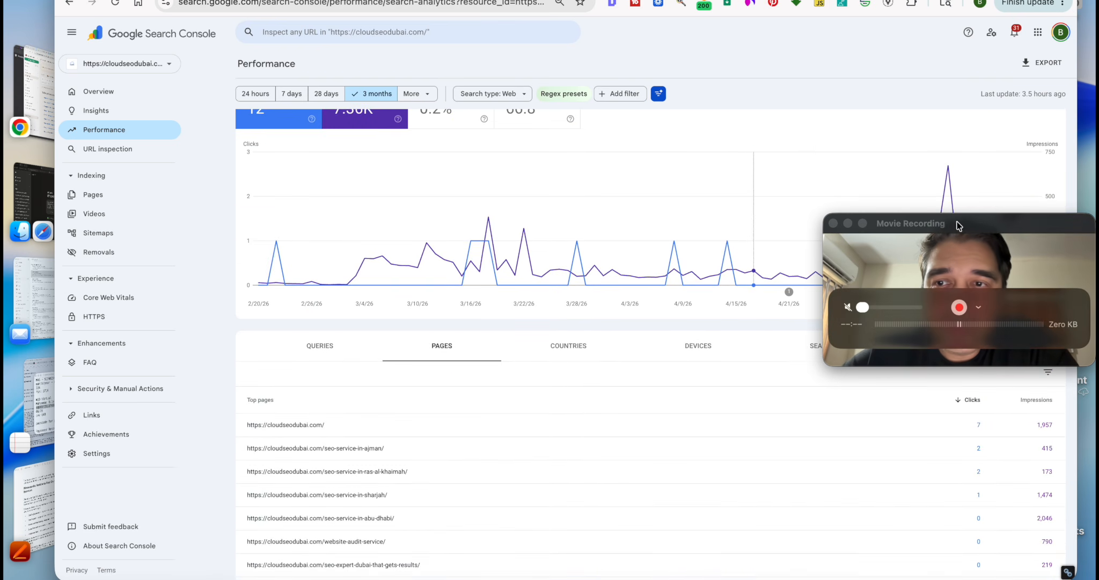
left_click_drag(958, 225, 976, 91)
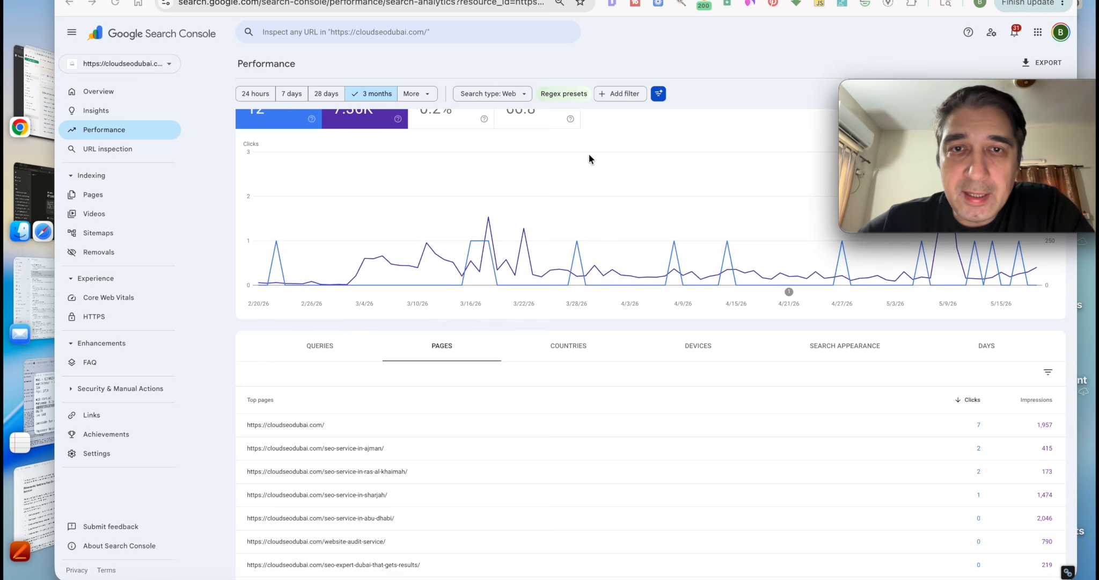
Step: Include average CTR in the Performance report and sort the top pages by impressions
scroll(561, 198, "up", 1)
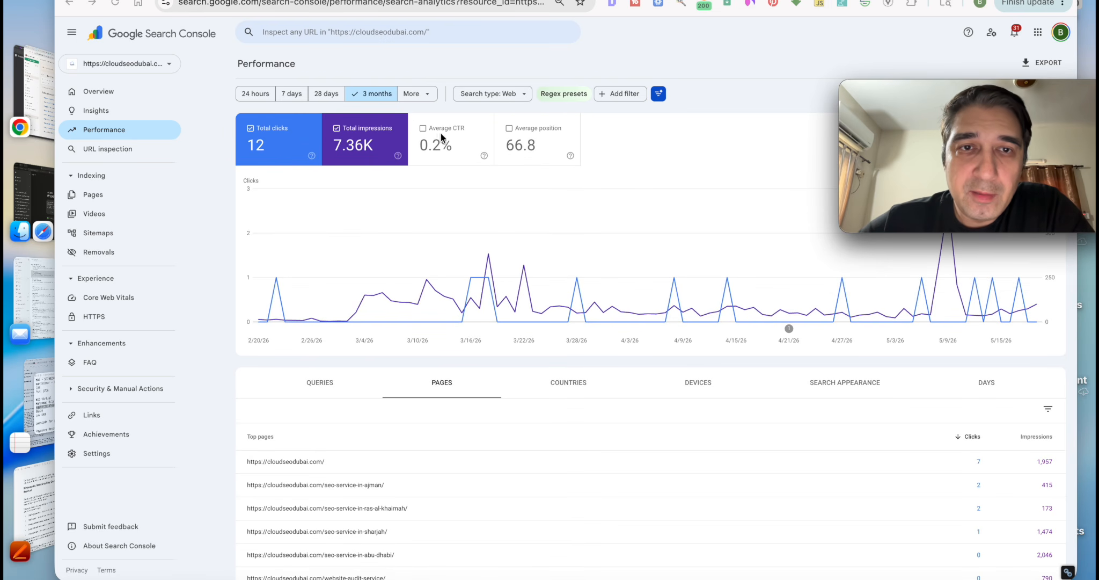
left_click(490, 153)
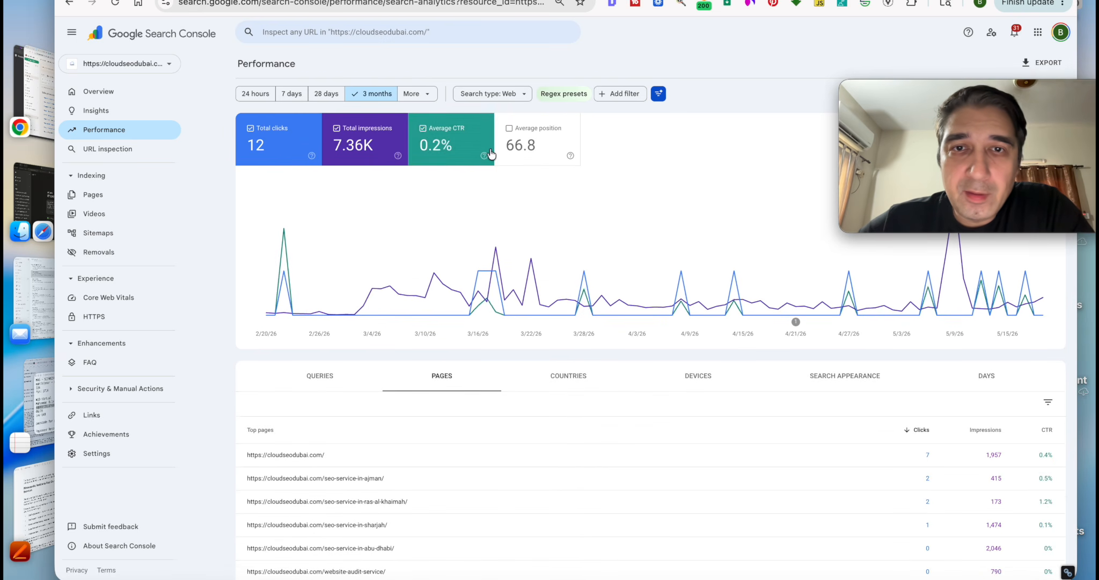
scroll(626, 384, "down", 2)
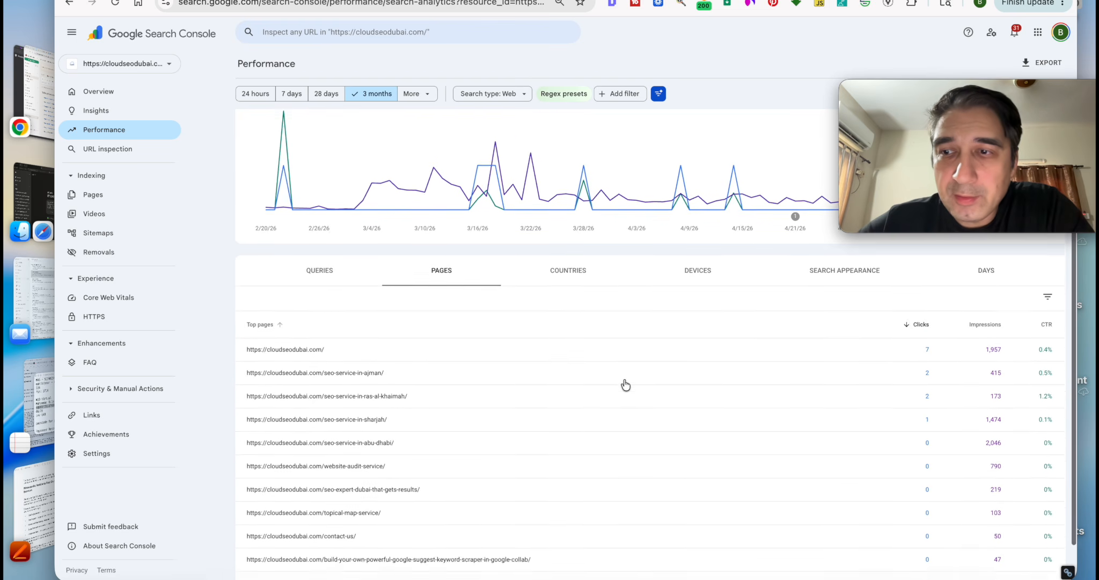
scroll(626, 384, "down", 1)
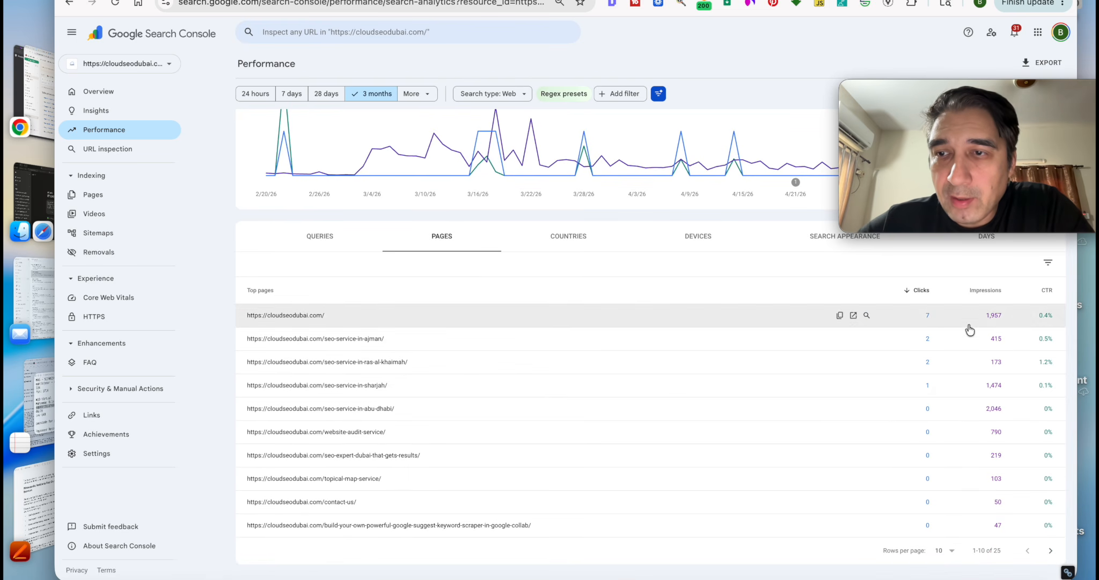
left_click(988, 293)
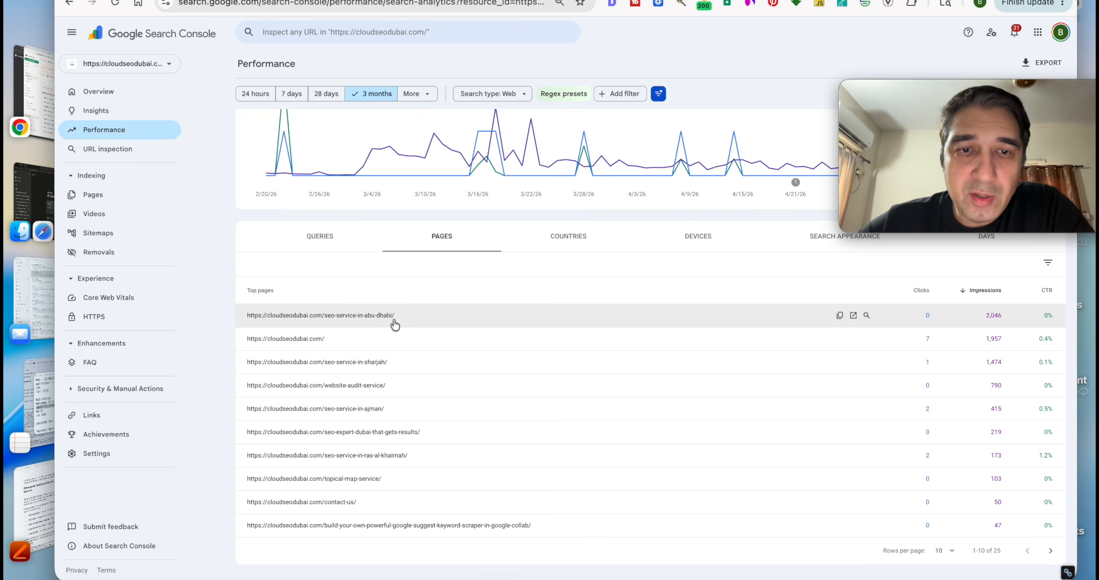
Step: Filter the report to the seo-service-in-abu-dhabi page and include average position in the chart and table
left_click(378, 318)
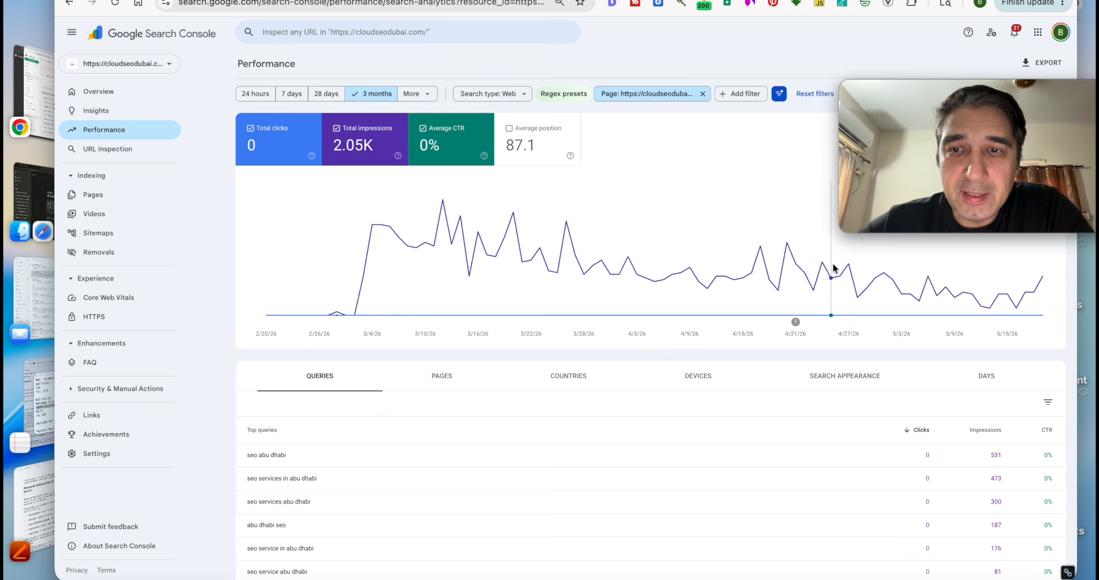
left_click(537, 139)
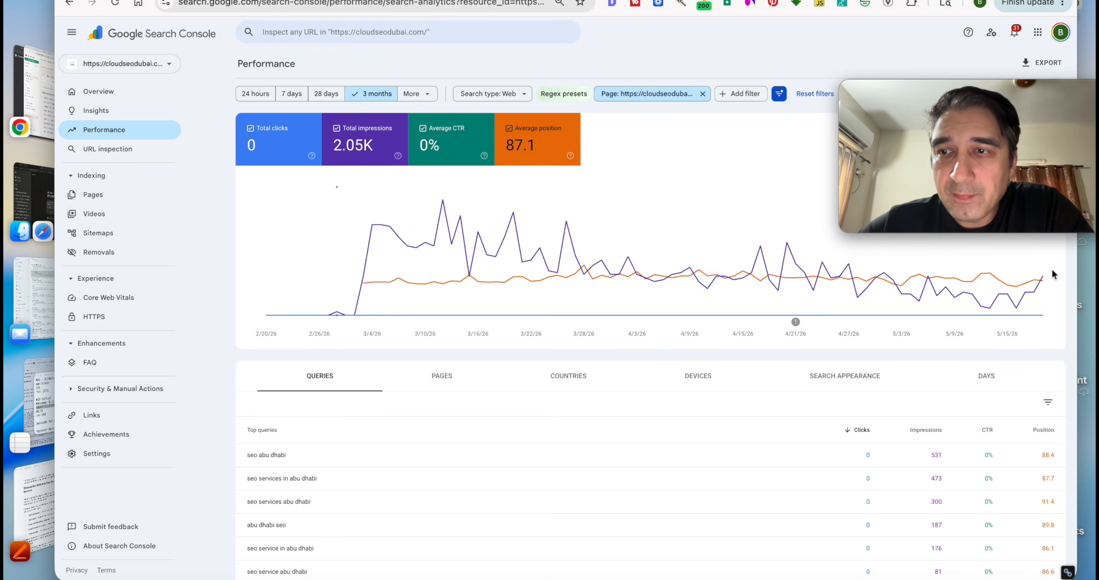
left_click_drag(1030, 96, 1000, 440)
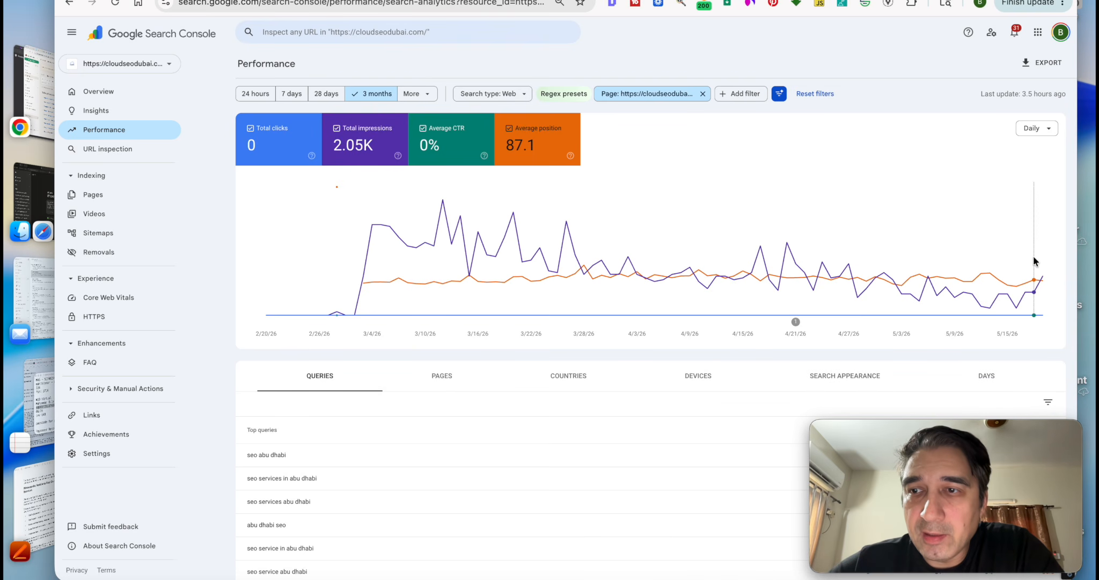
mouse_move(1043, 266)
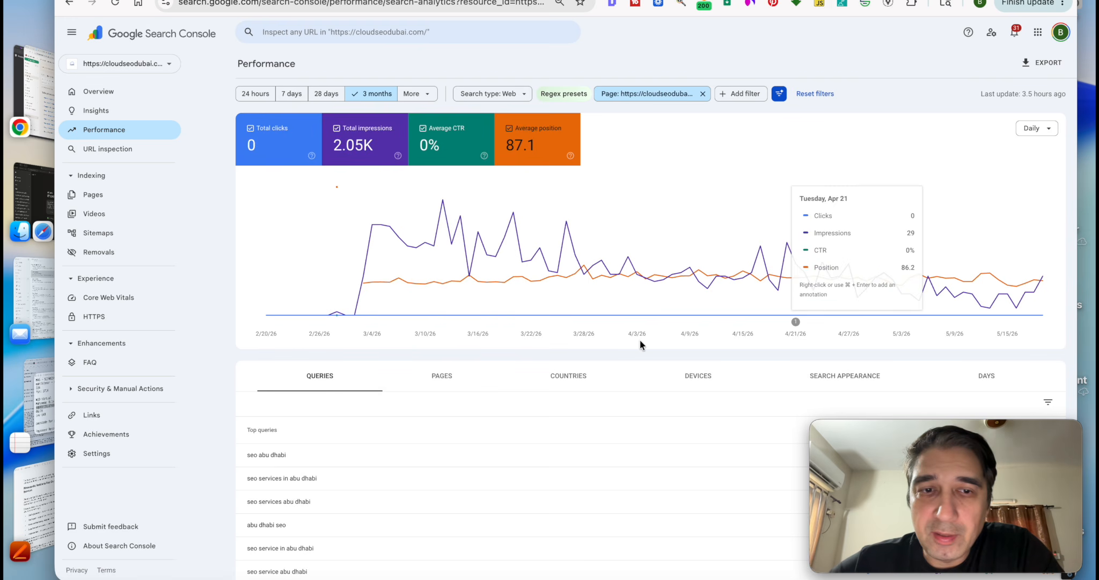
Step: Export the filtered performance data of the Abu Dhabi page to Google Sheets
scroll(577, 367, "down", 3)
scroll(577, 367, "up", 3)
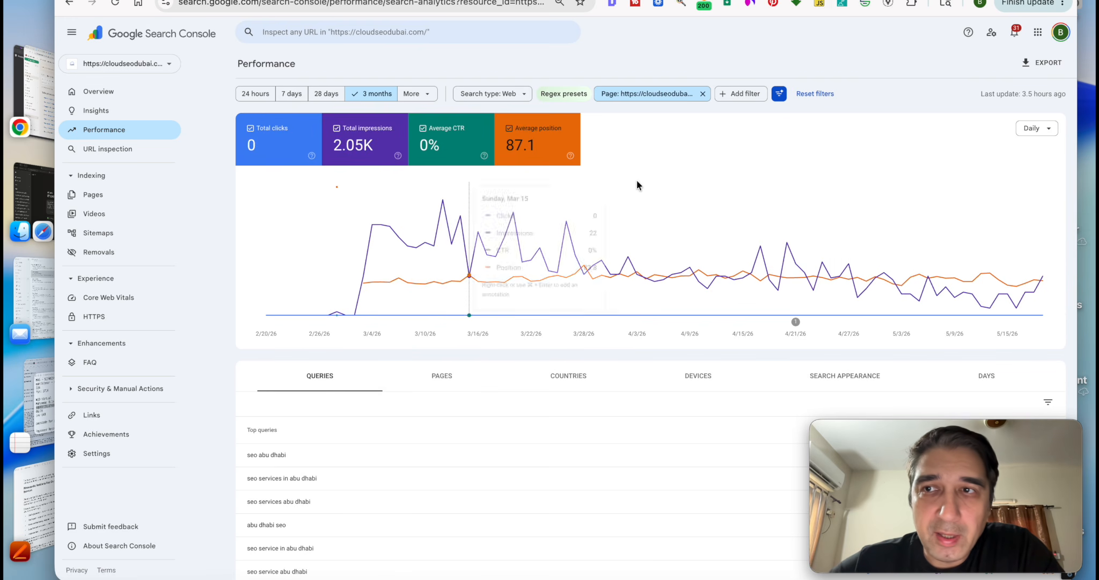
left_click(1054, 61)
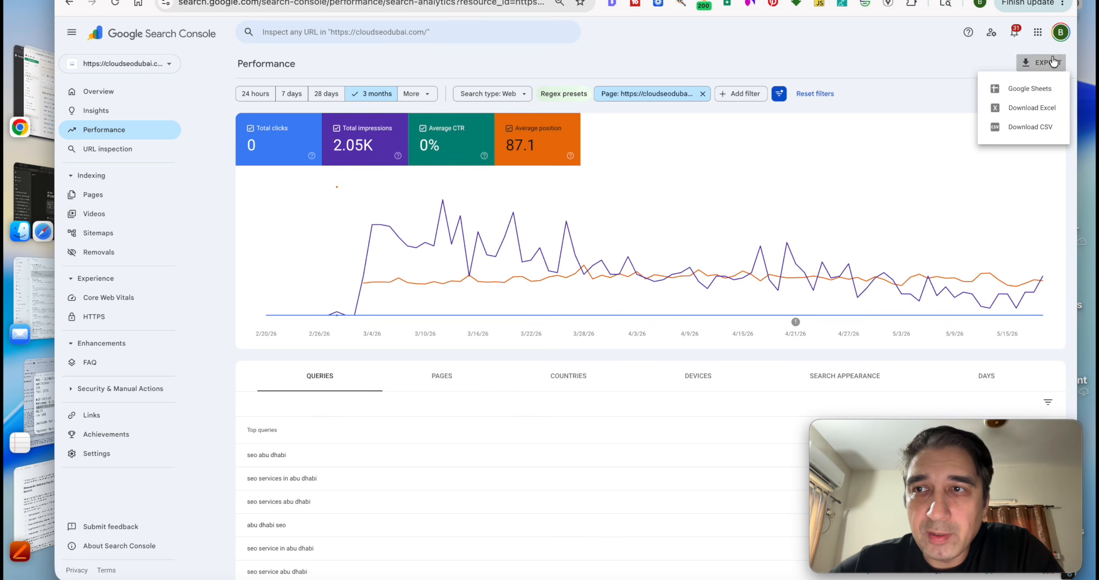
left_click(1026, 92)
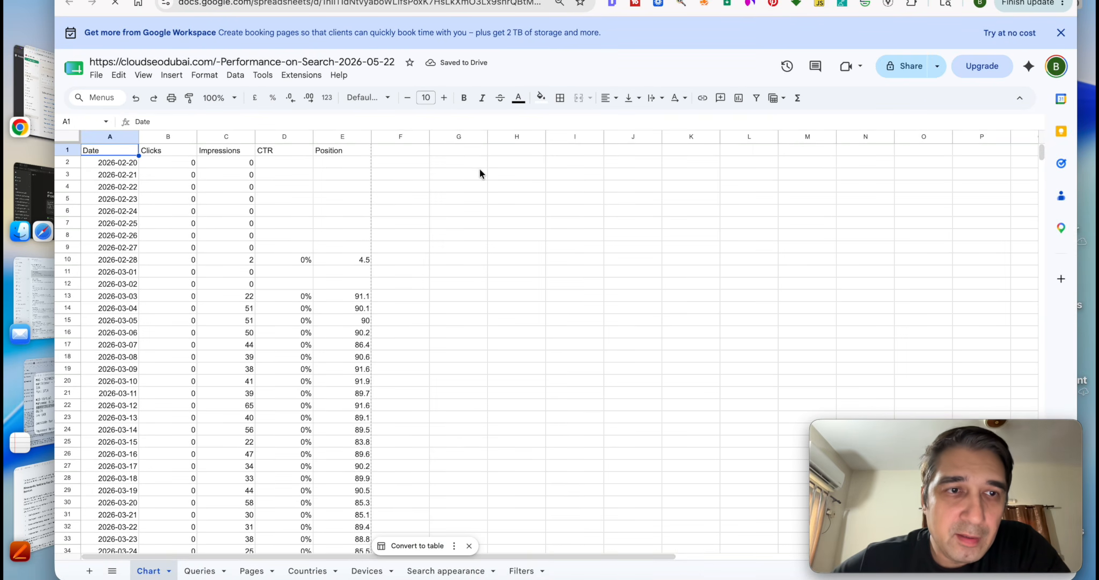
Step: Check the exported Queries and Chart sheets, and widen the Top pages column on the Pages sheet
key("alt+Down")
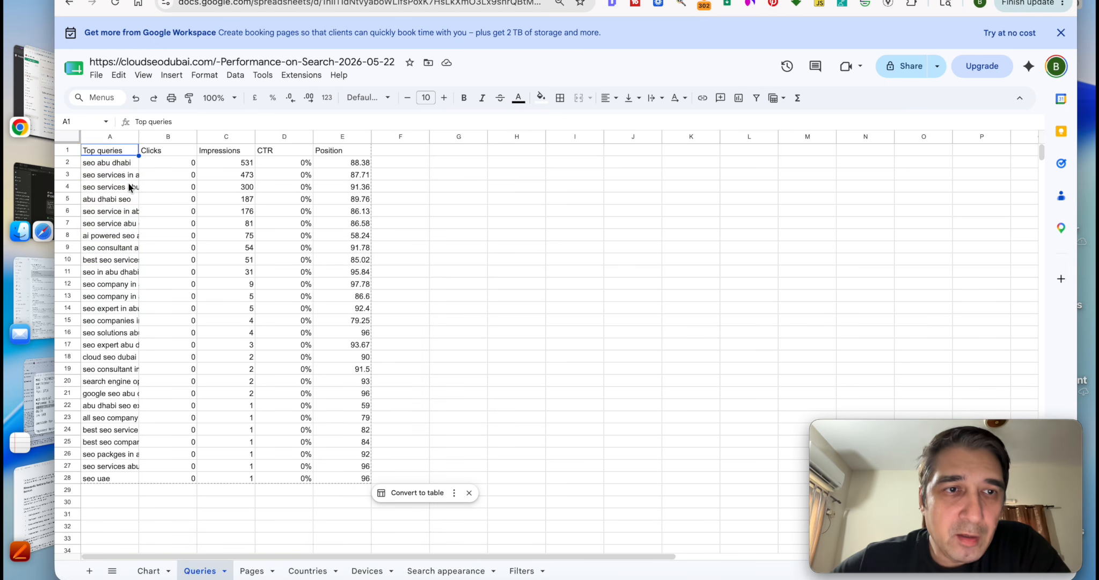
left_click_drag(129, 168, 123, 343)
left_click(147, 381)
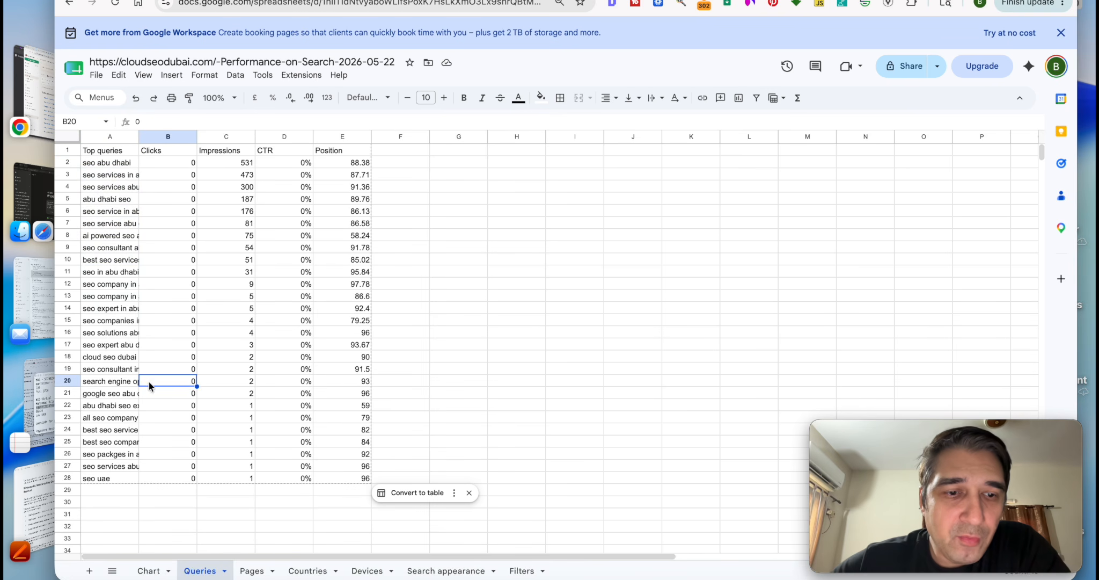
left_click(149, 571)
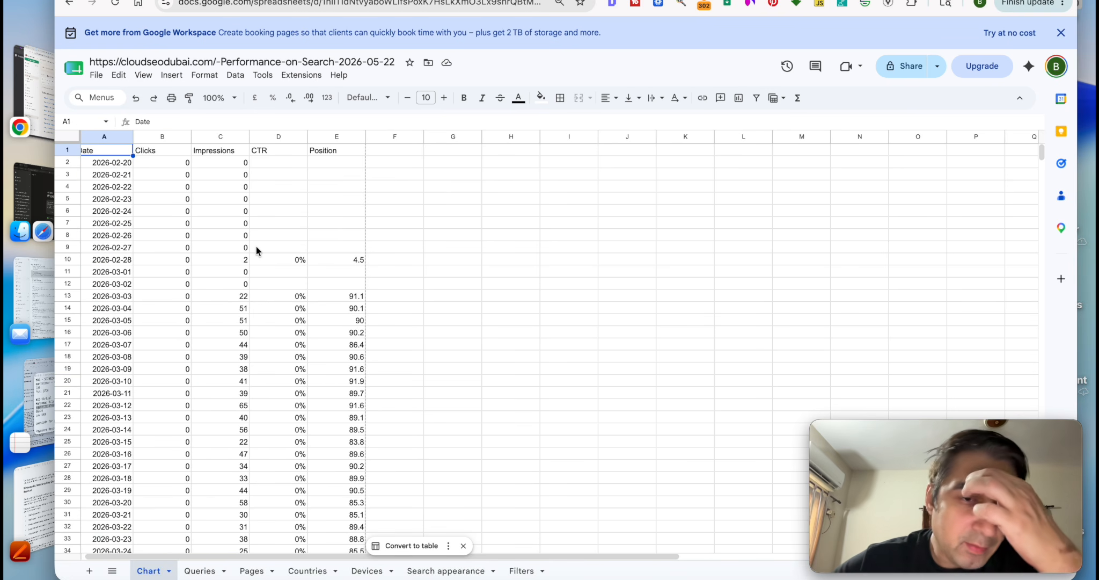
left_click(251, 570)
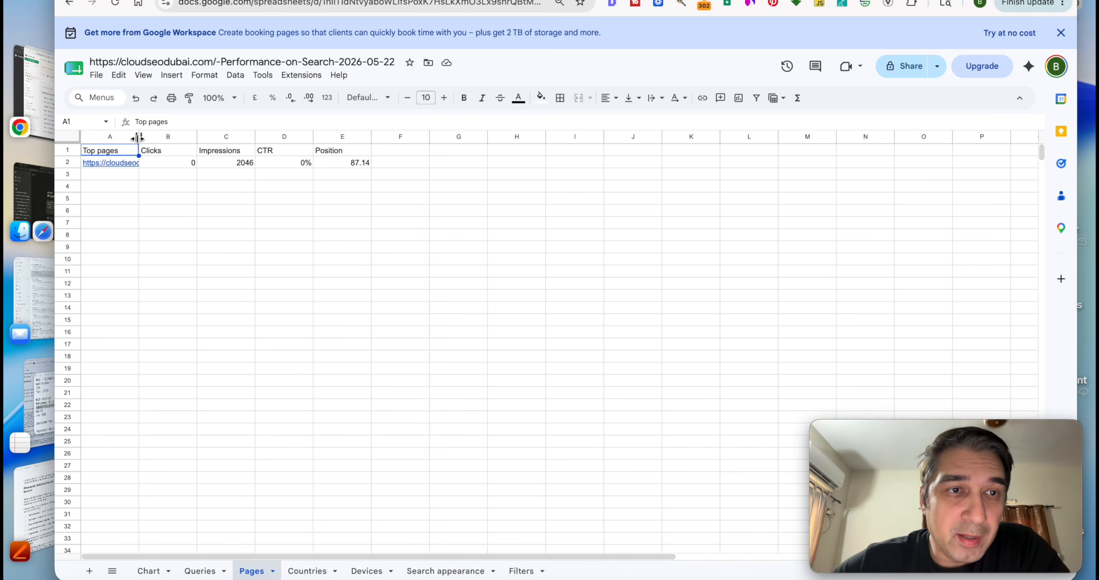
left_click_drag(138, 138, 178, 138)
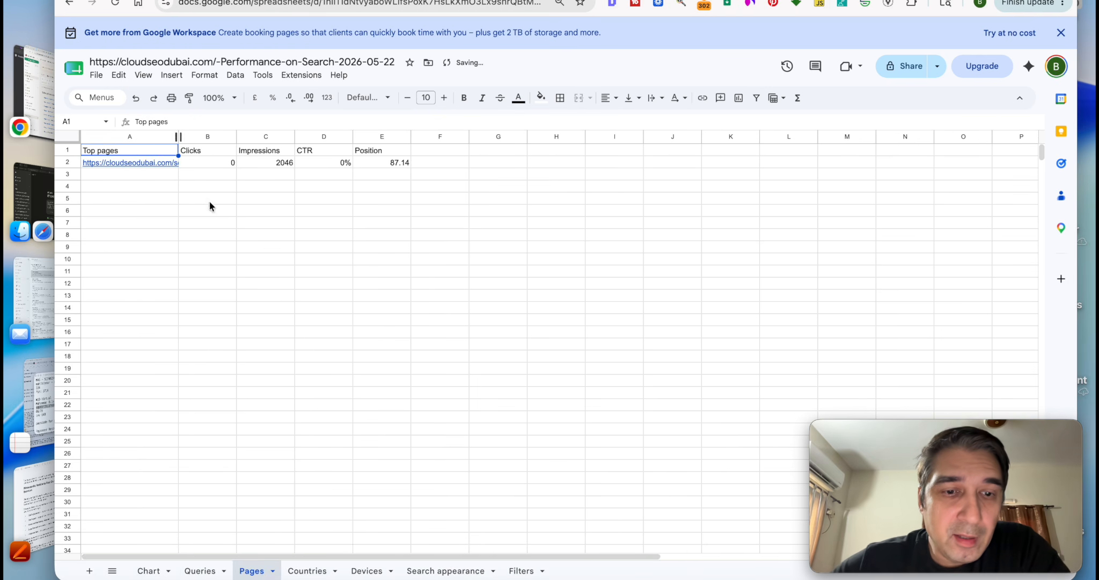
Step: Look through the Countries, Devices, Search appearance and Filters sheets to see what each one contains
left_click(311, 570)
left_click(368, 572)
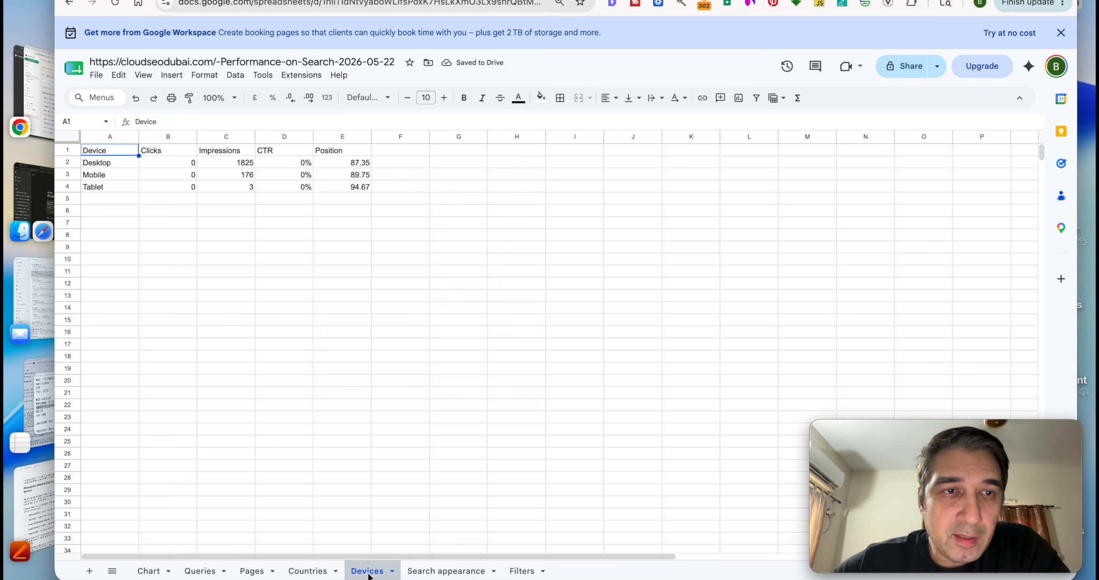
left_click(432, 571)
left_click(367, 570)
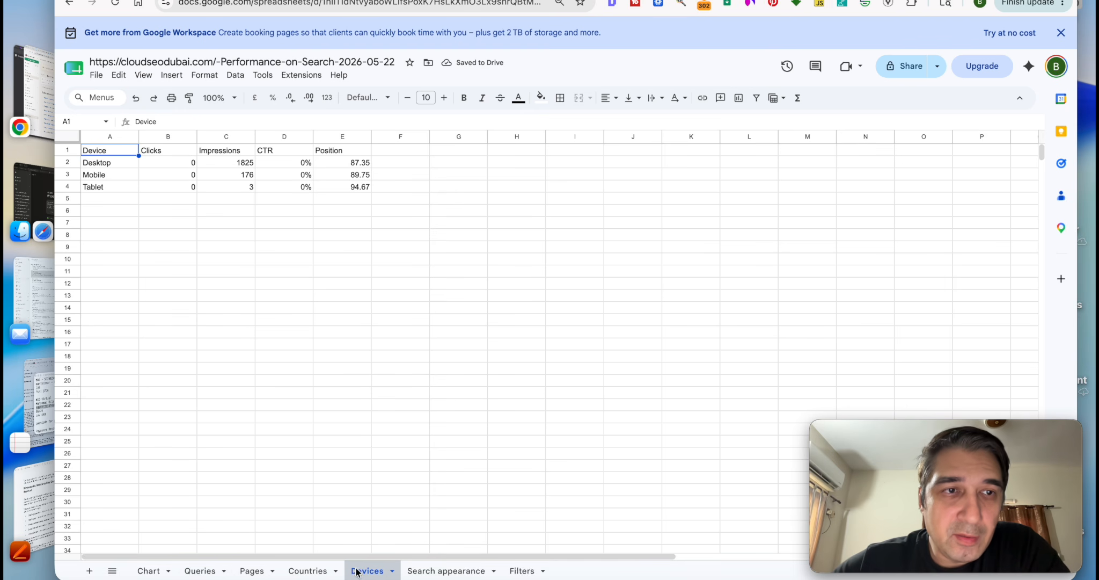
left_click(307, 570)
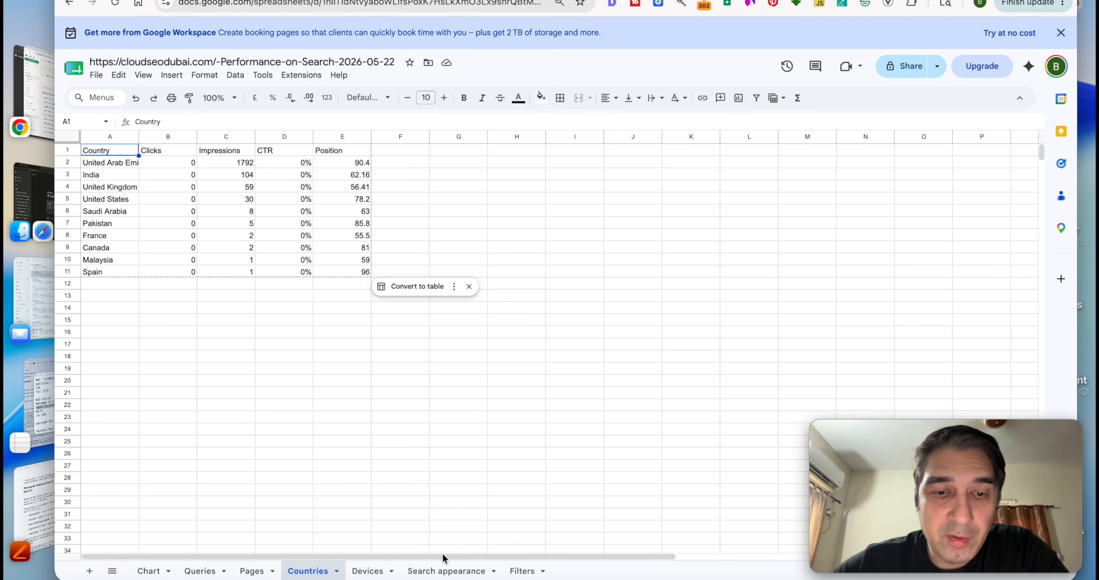
left_click(445, 572)
left_click(517, 571)
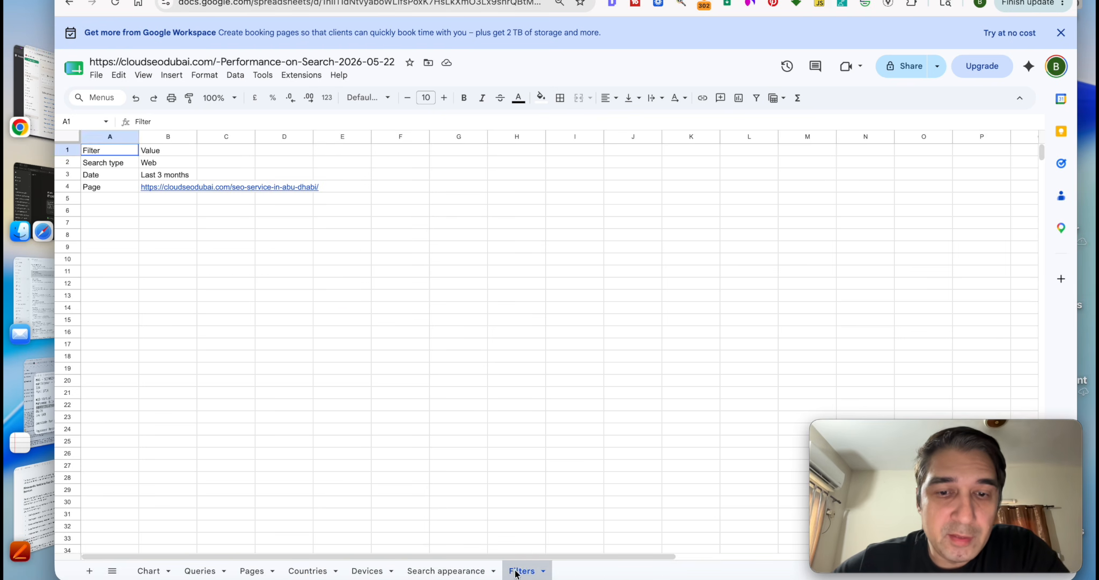
left_click(320, 324)
left_click(111, 198)
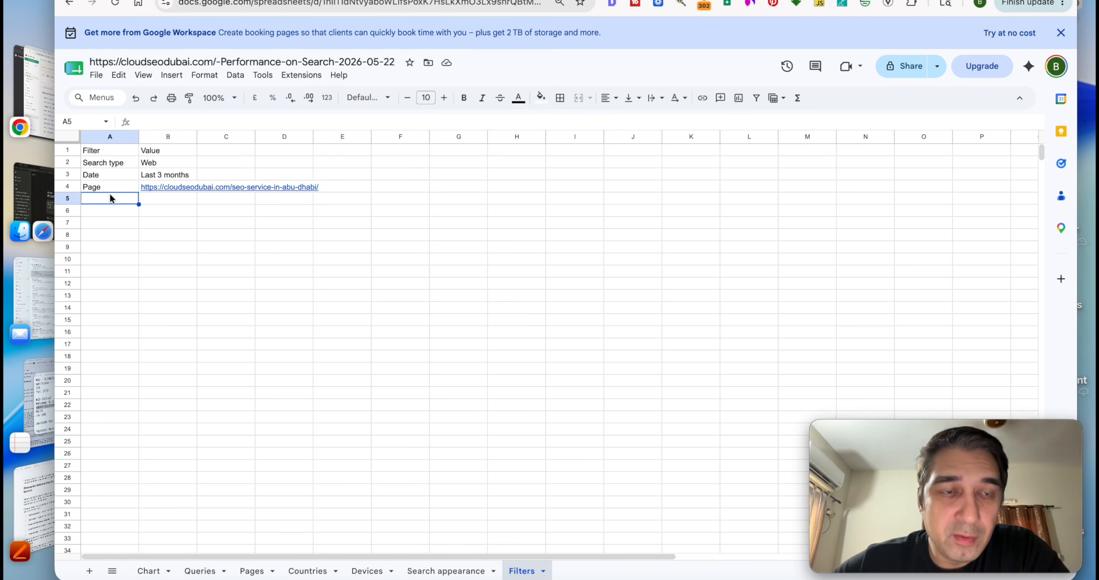
Step: Delete the Search appearance sheet from the exported spreadsheet
left_click(467, 571)
left_click(496, 572)
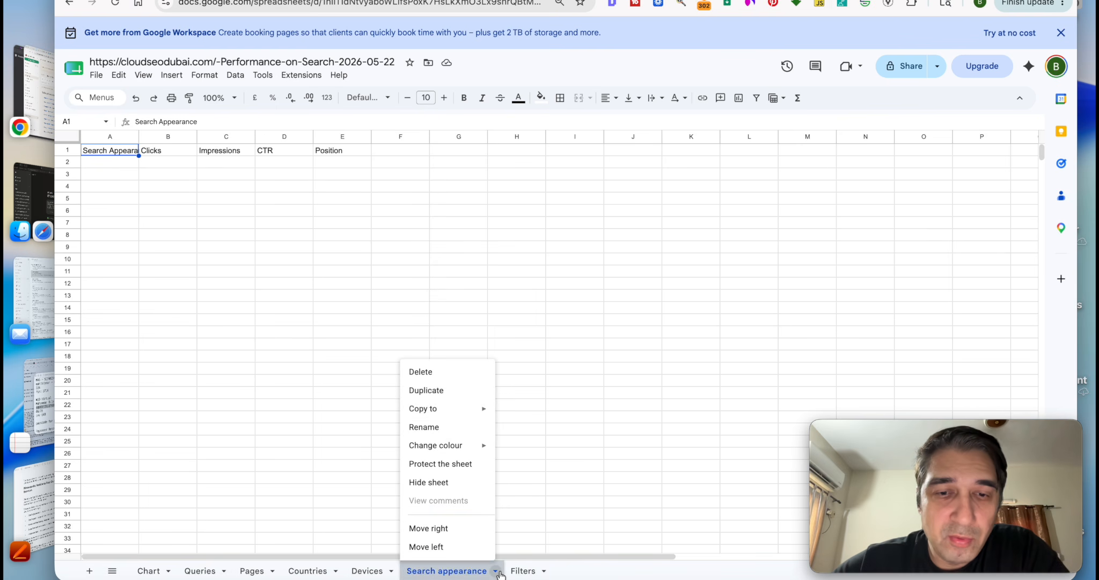
left_click(443, 372)
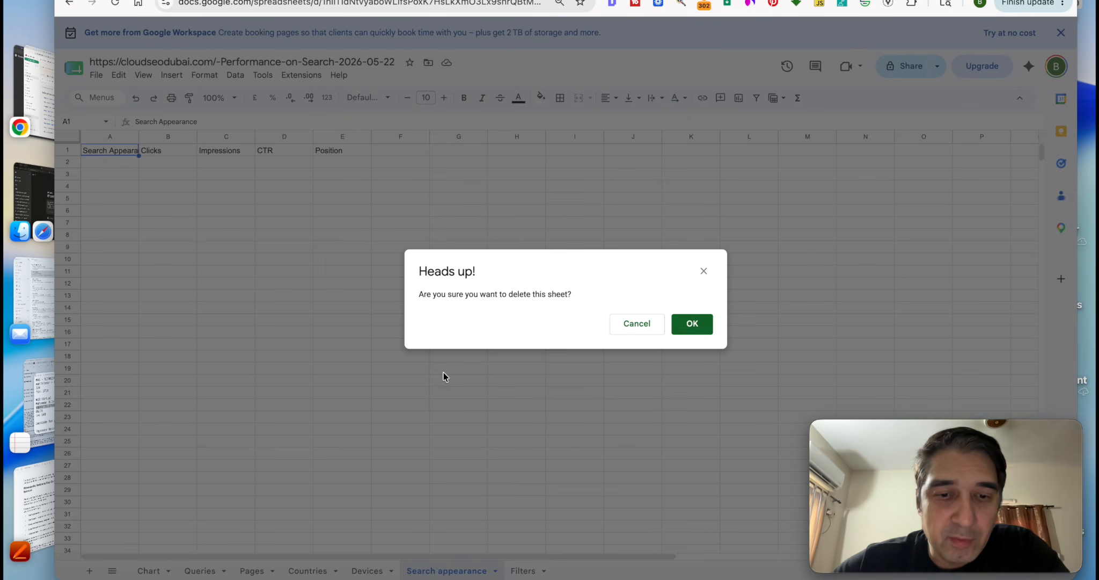
left_click(681, 328)
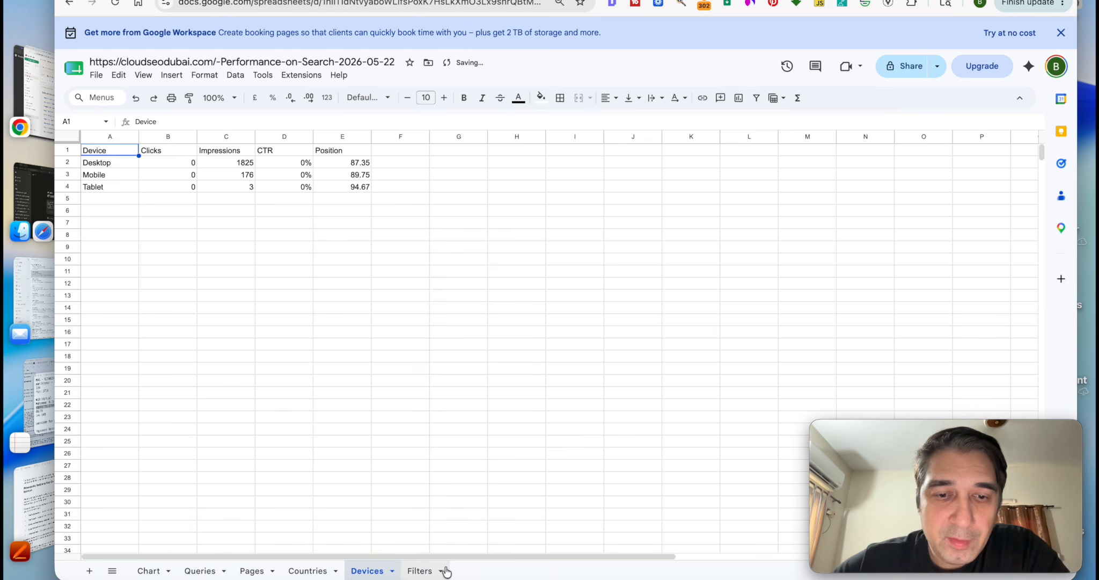
Step: Delete the Filters sheet from the exported spreadsheet
left_click(441, 571)
left_click(445, 571)
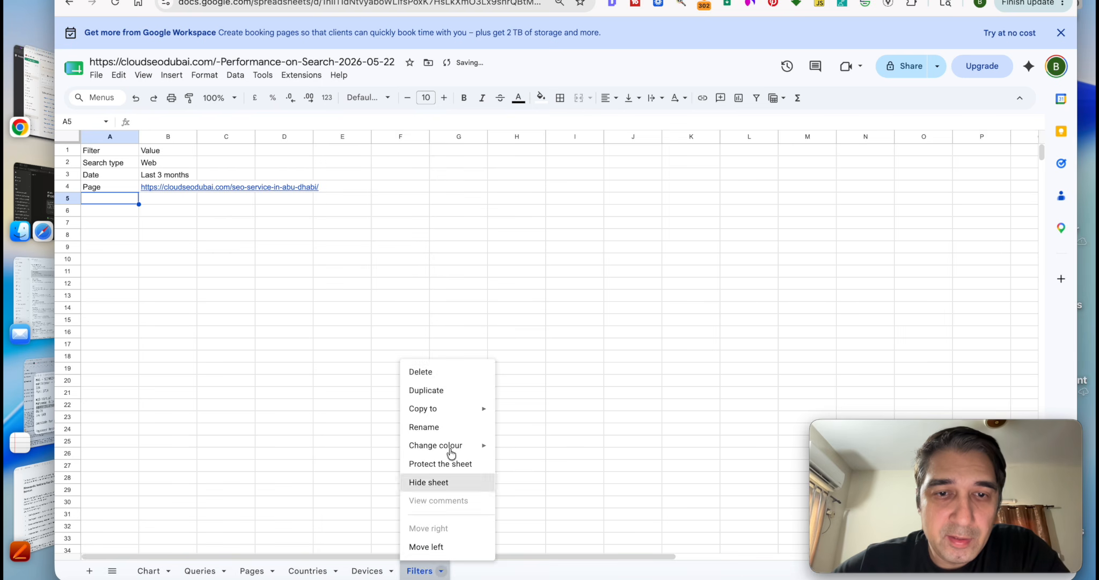
left_click(442, 373)
left_click(691, 327)
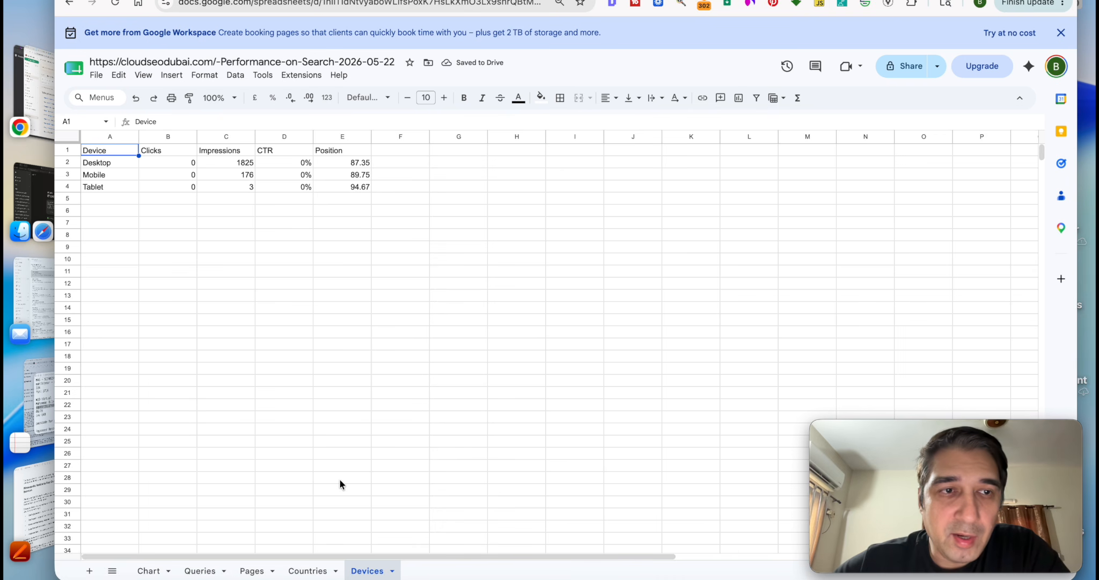
Step: Delete the Devices sheet from the exported spreadsheet
left_click(392, 571)
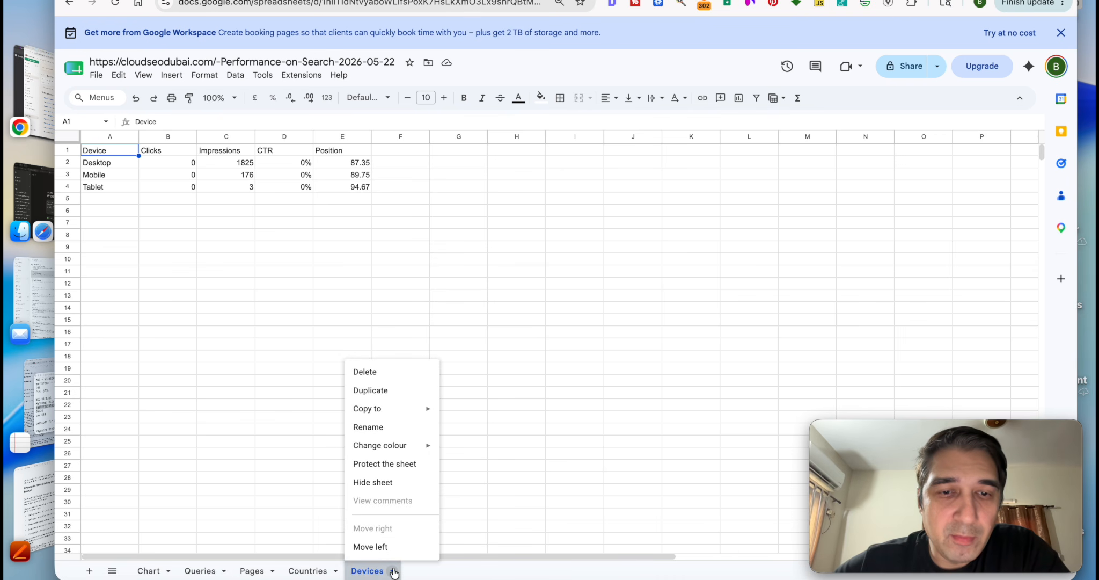
left_click(373, 371)
left_click(710, 325)
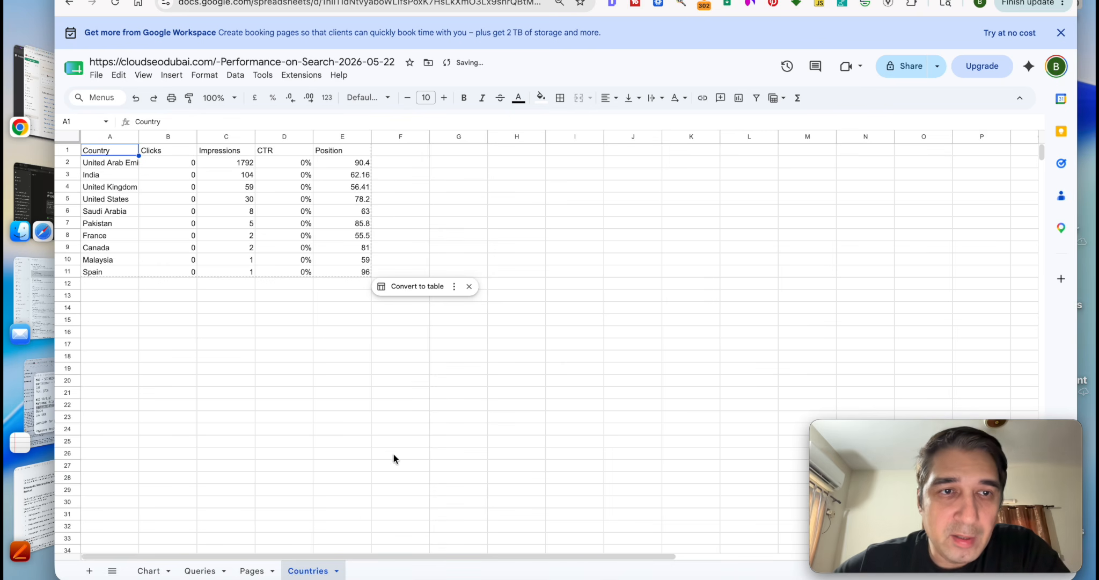
Step: Delete the Countries sheet from the exported spreadsheet
left_click(337, 571)
left_click(309, 373)
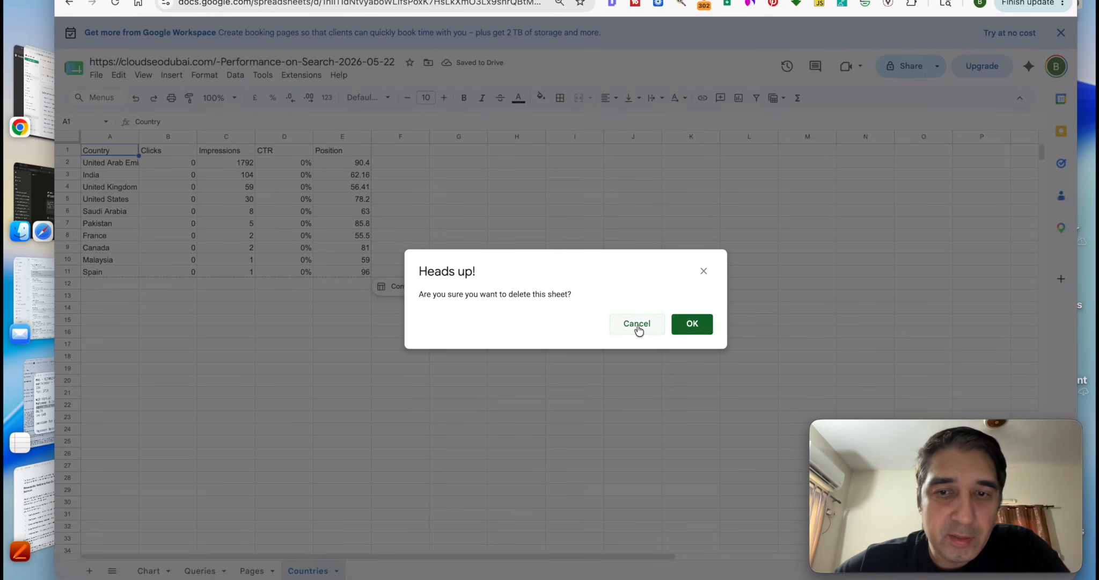
left_click(693, 323)
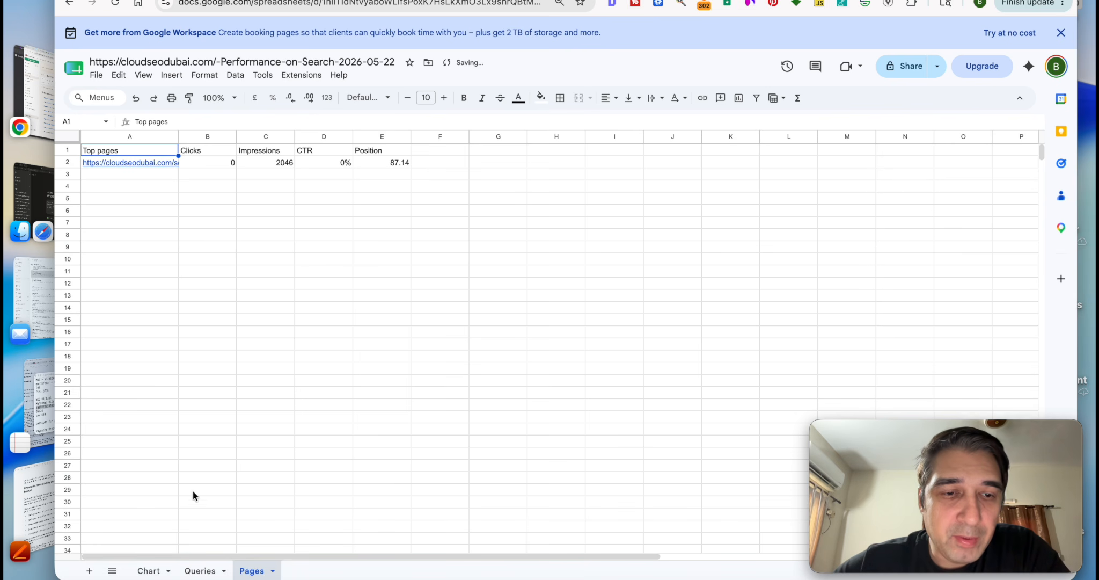
Step: Delete the Chart sheet, keeping only the Queries and Pages sheets
left_click(197, 572)
left_click(149, 571)
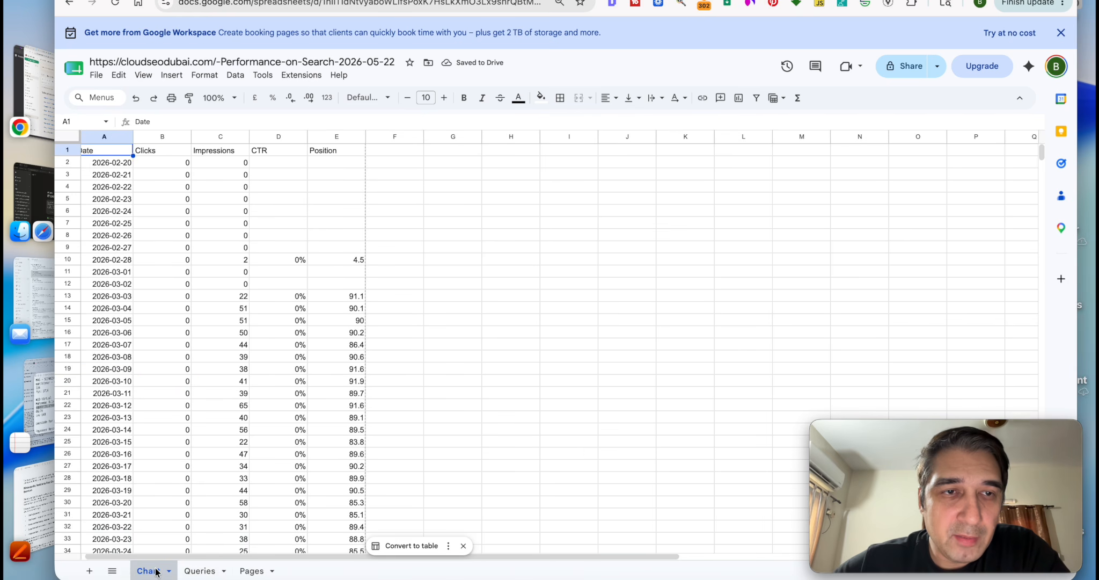
left_click(169, 571)
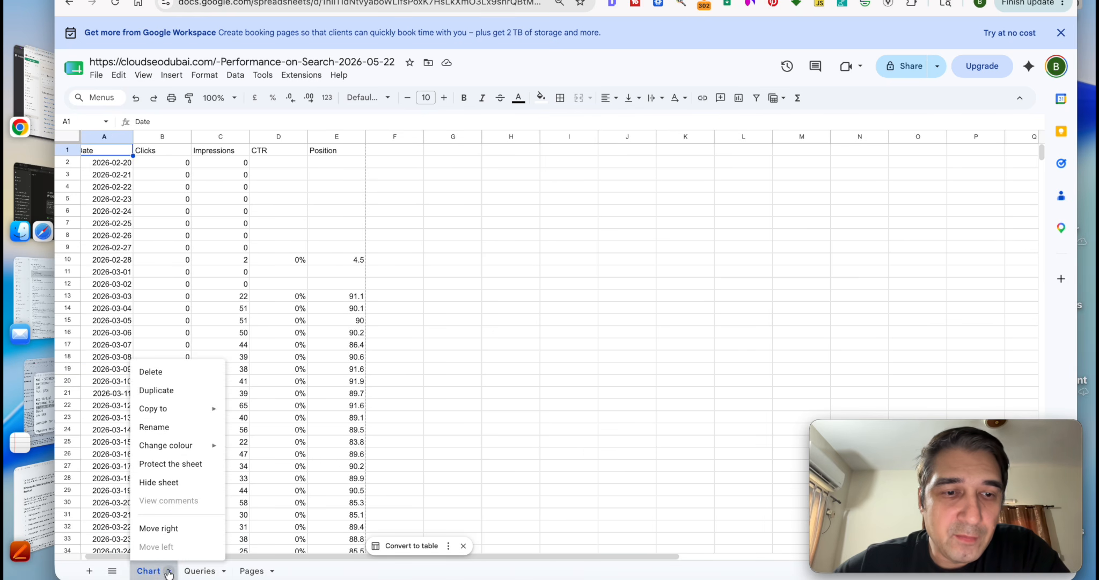
left_click(171, 377)
left_click(676, 333)
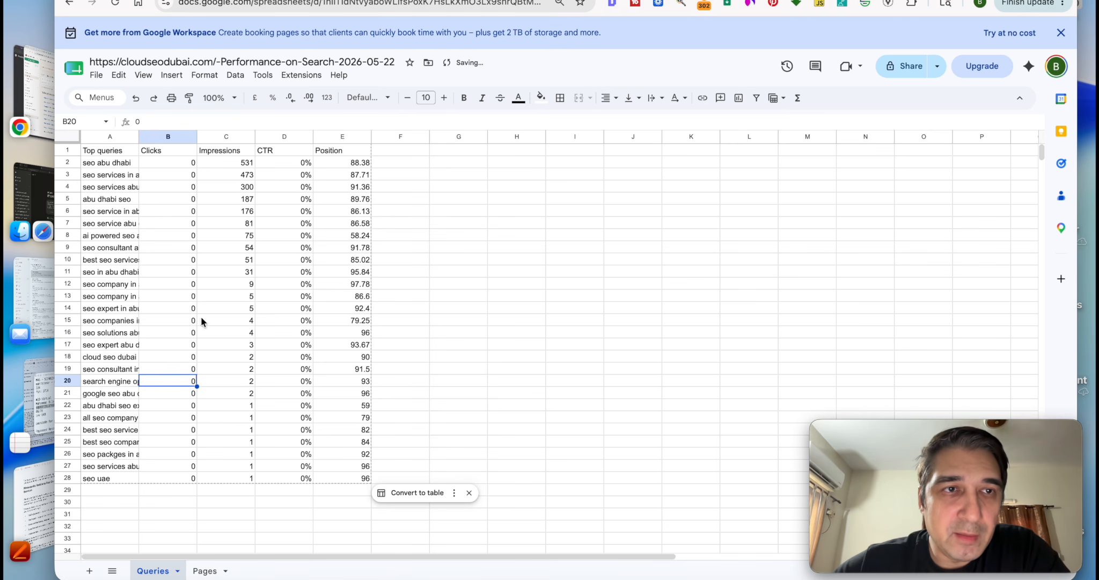
Step: Download the trimmed spreadsheet as a Microsoft Excel (.xlsx) file and check the browser's recent downloads
left_click(96, 75)
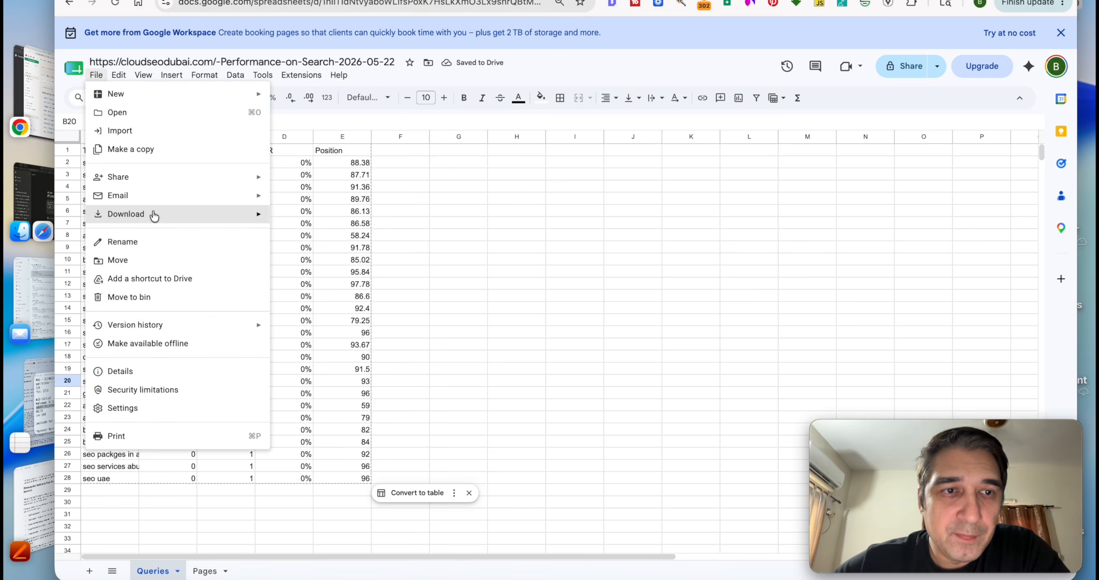
mouse_move(153, 216)
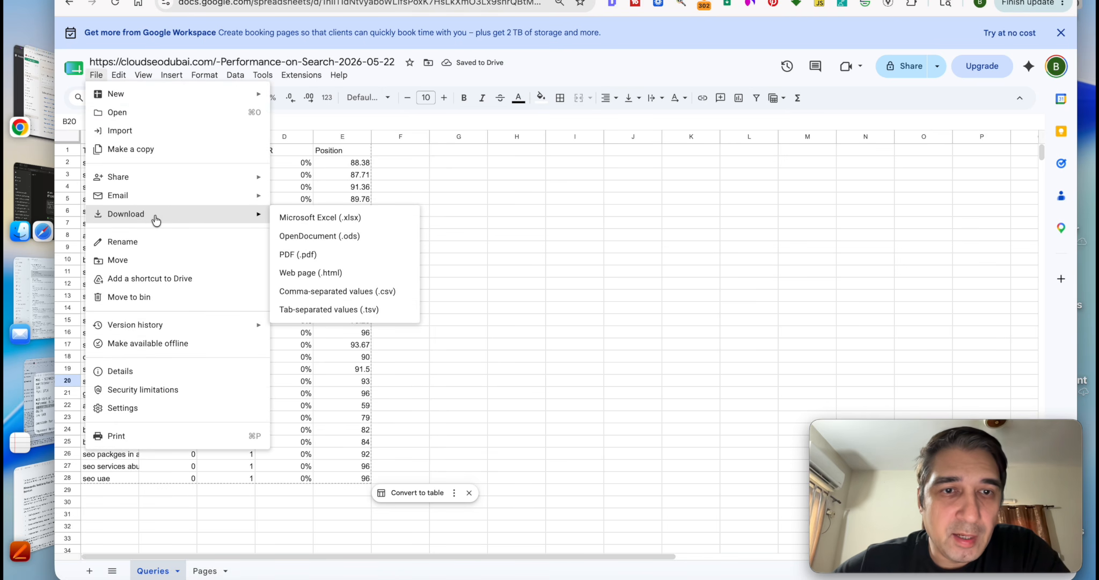
left_click(316, 219)
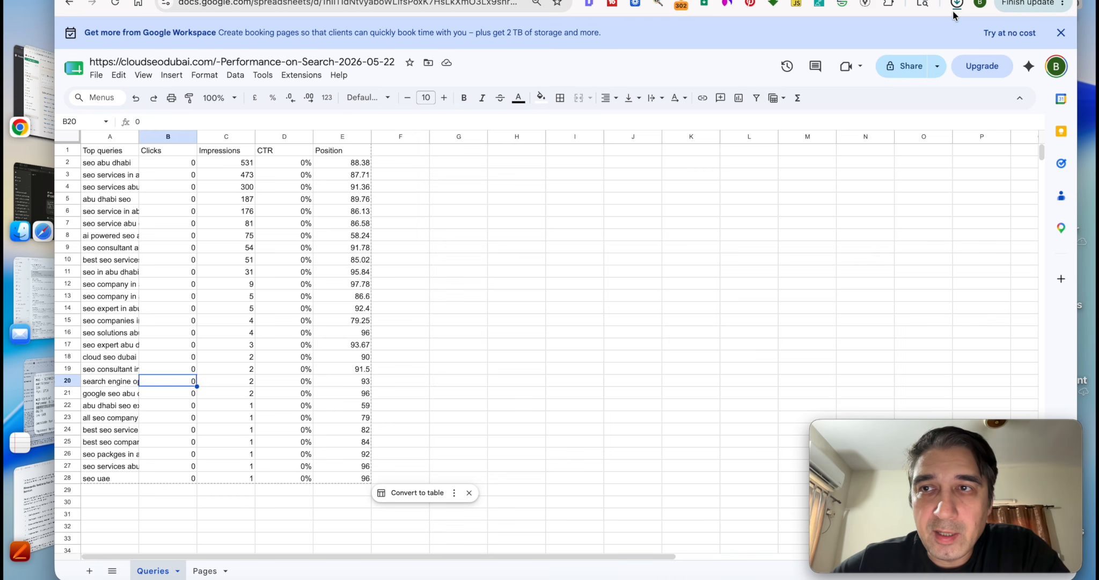
left_click(957, 4)
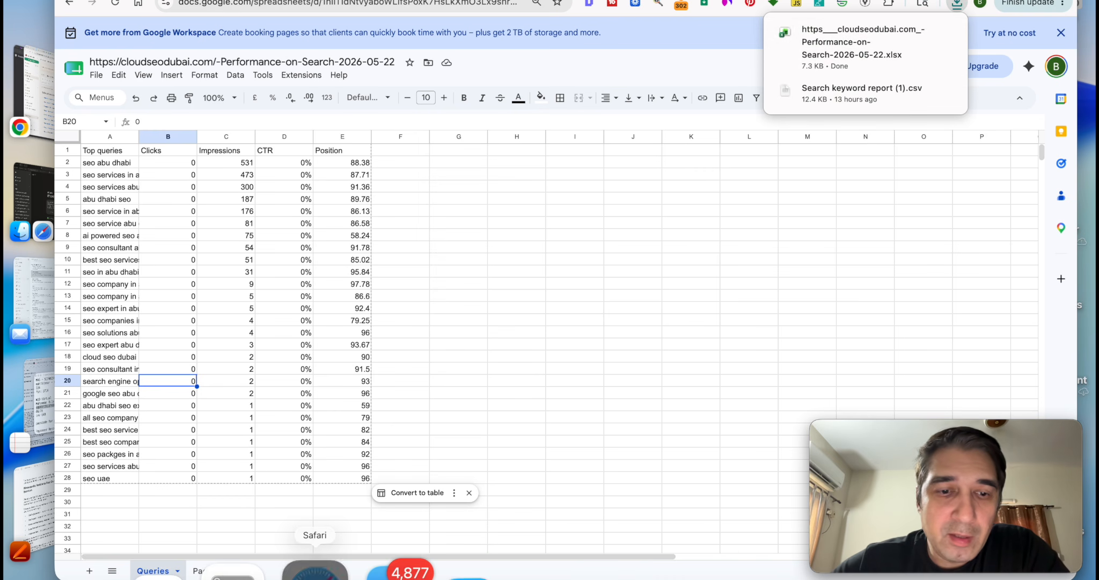
Step: Switch to Gemini in Safari and read through the prepared SEO content gap prompt
left_click(315, 569)
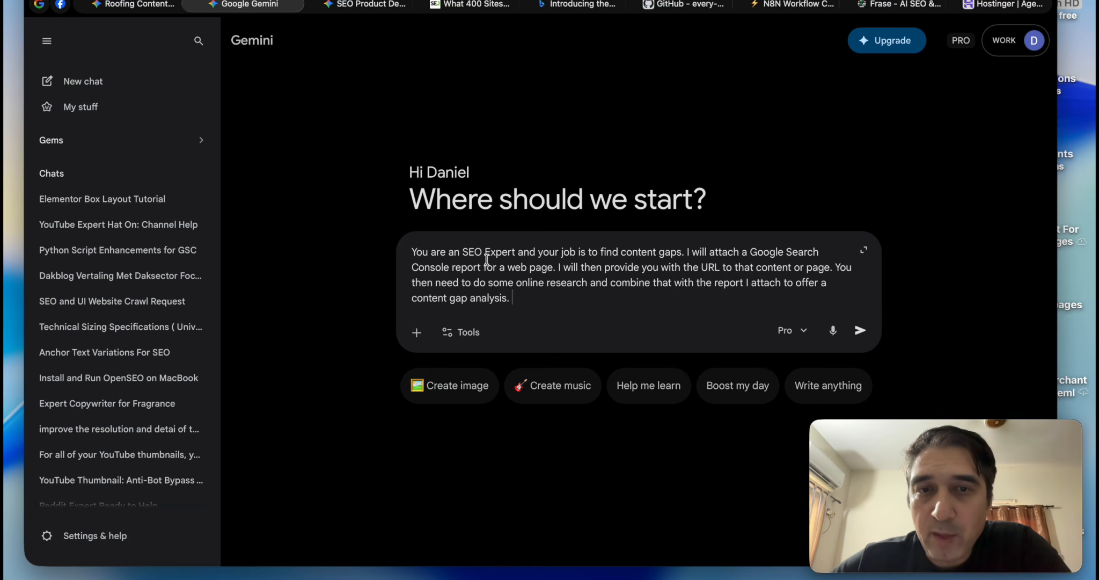
left_click_drag(413, 250, 454, 252)
left_click(500, 242)
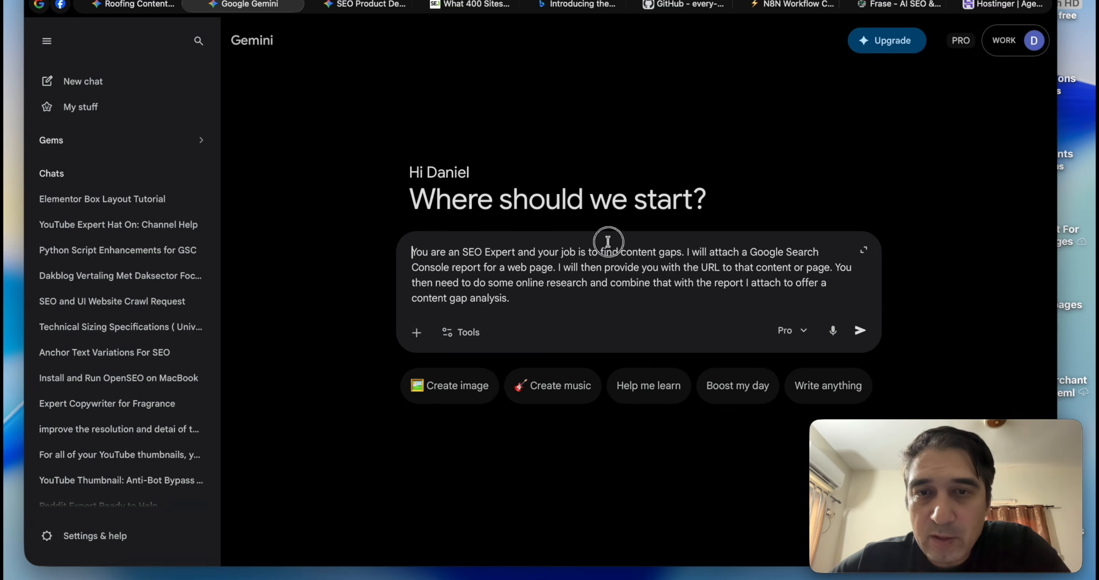
left_click(667, 246, "shift")
left_click(685, 245, "shift")
left_click(707, 253)
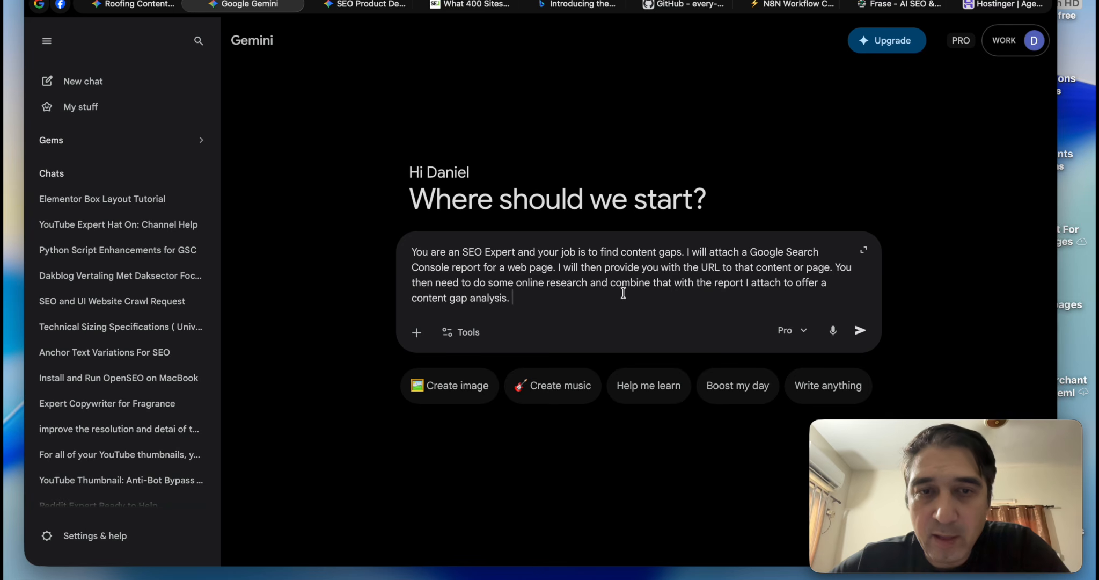
Step: Return to the spreadsheet in Chrome and copy the page URL from cell A2 of the Pages sheet
left_click(492, 561)
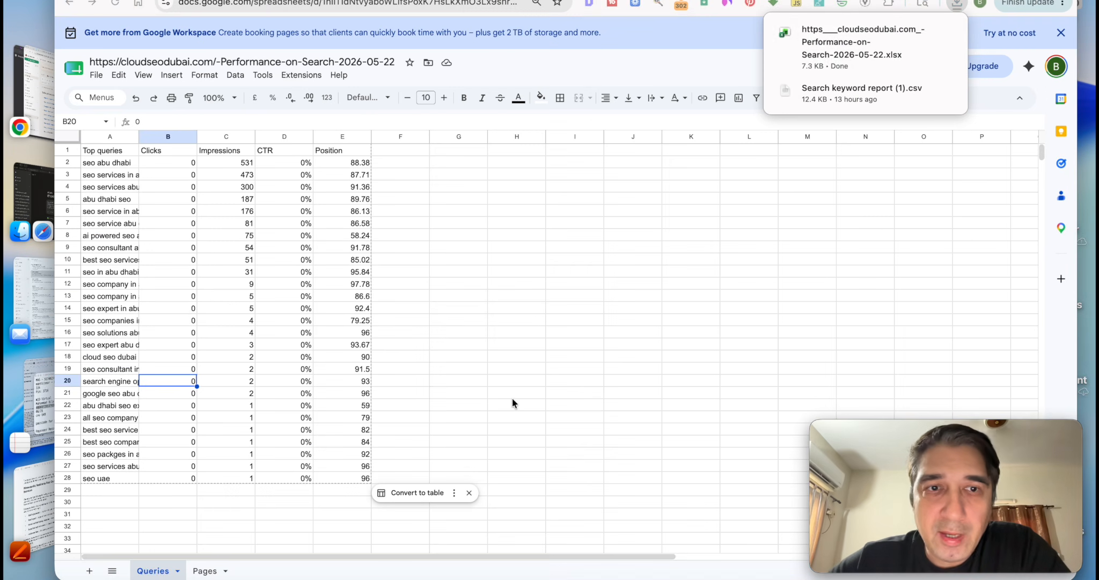
left_click(205, 569)
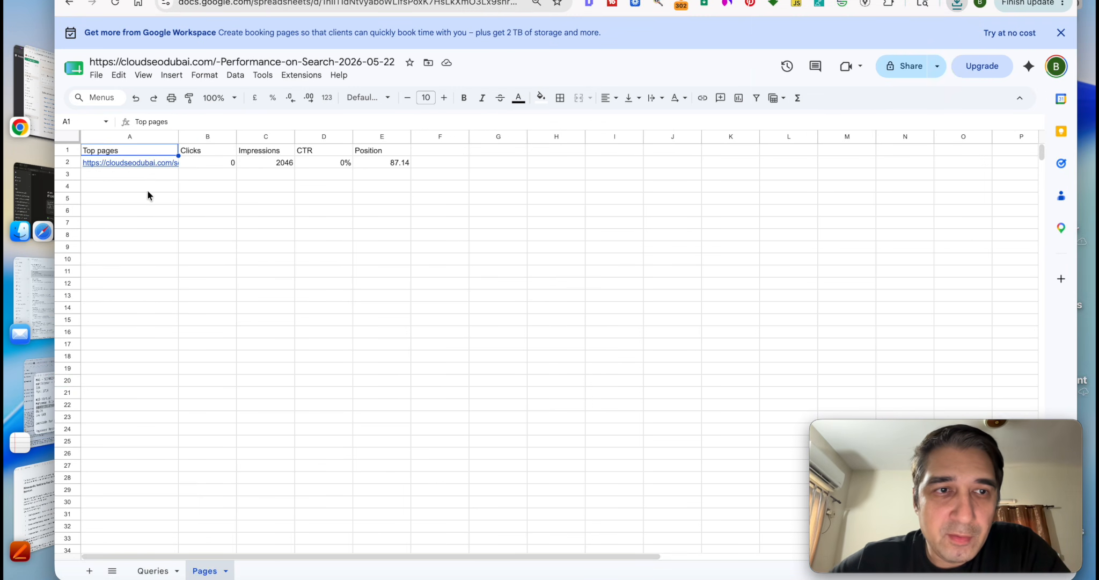
left_click(167, 164)
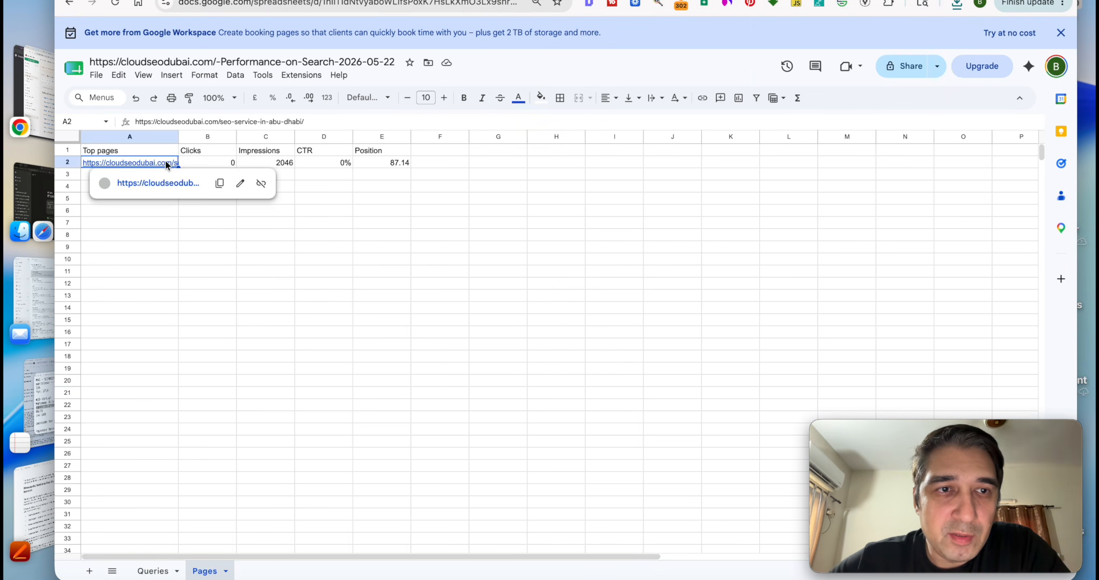
triple_click(287, 124)
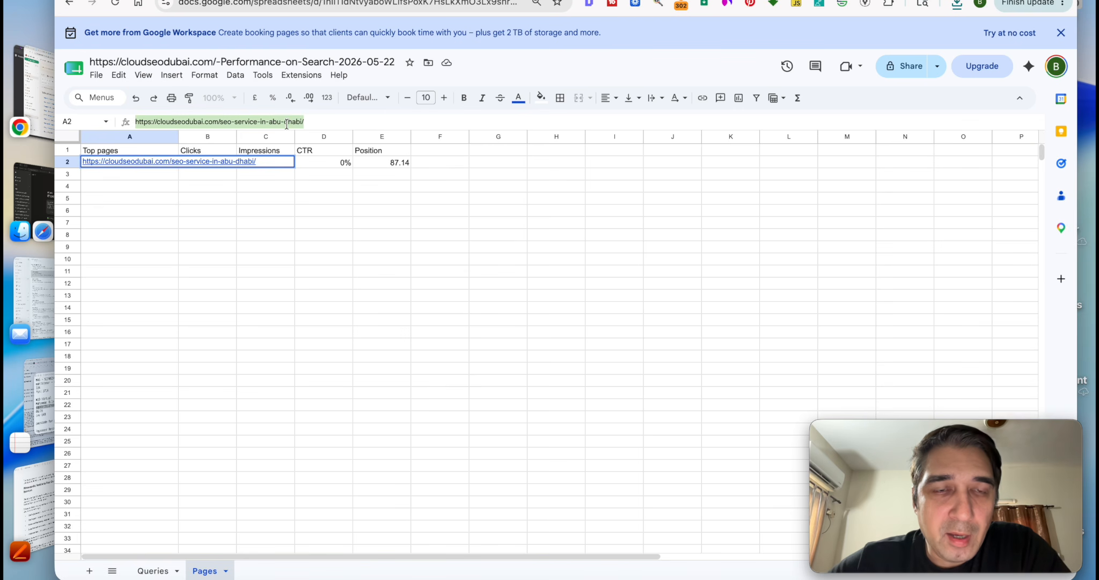
right_click(287, 124)
left_click(309, 162)
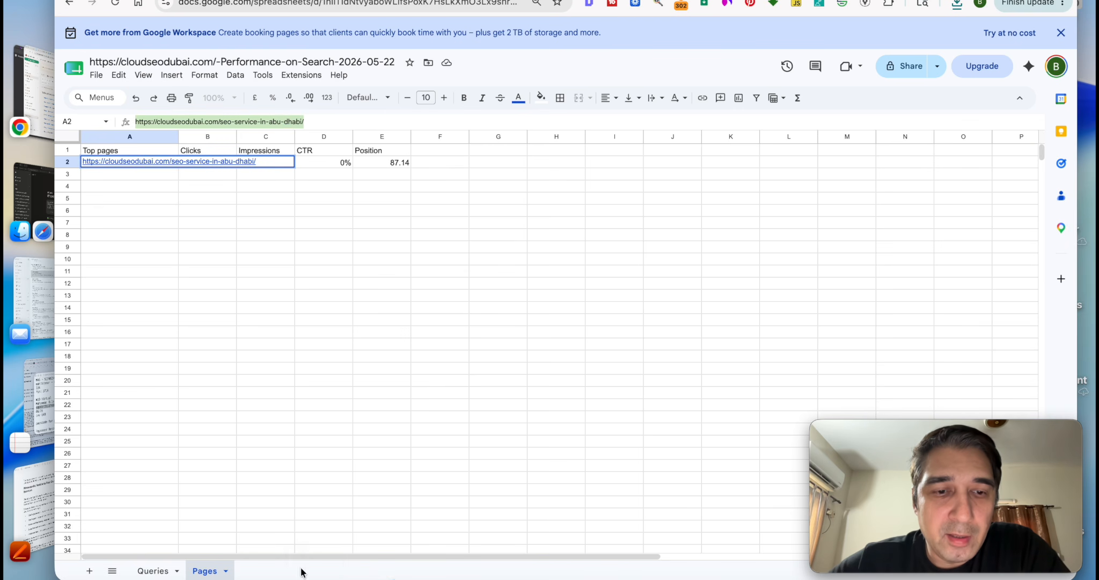
Step: Switch to Gemini in Safari, submit the prepared content gap prompt, and attach the downloaded XLSX report to the next message
left_click(316, 571)
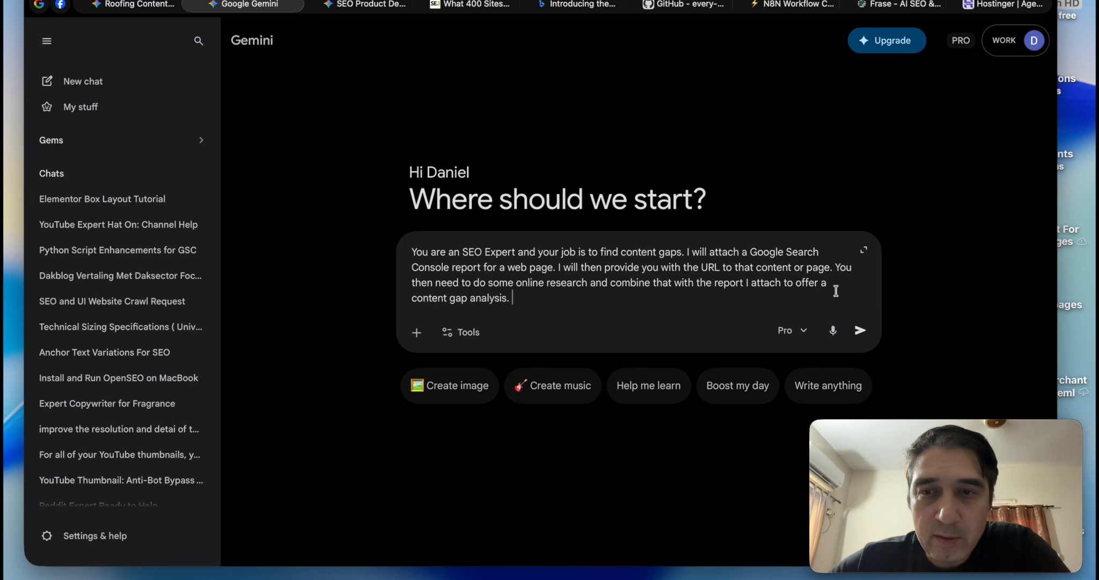
left_click(870, 331)
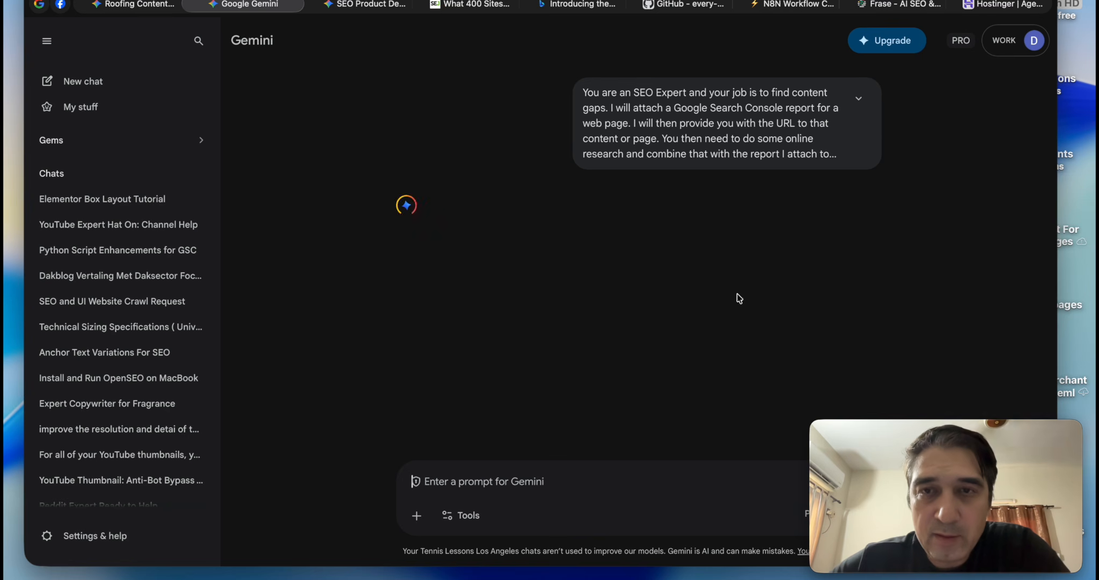
left_click(416, 516)
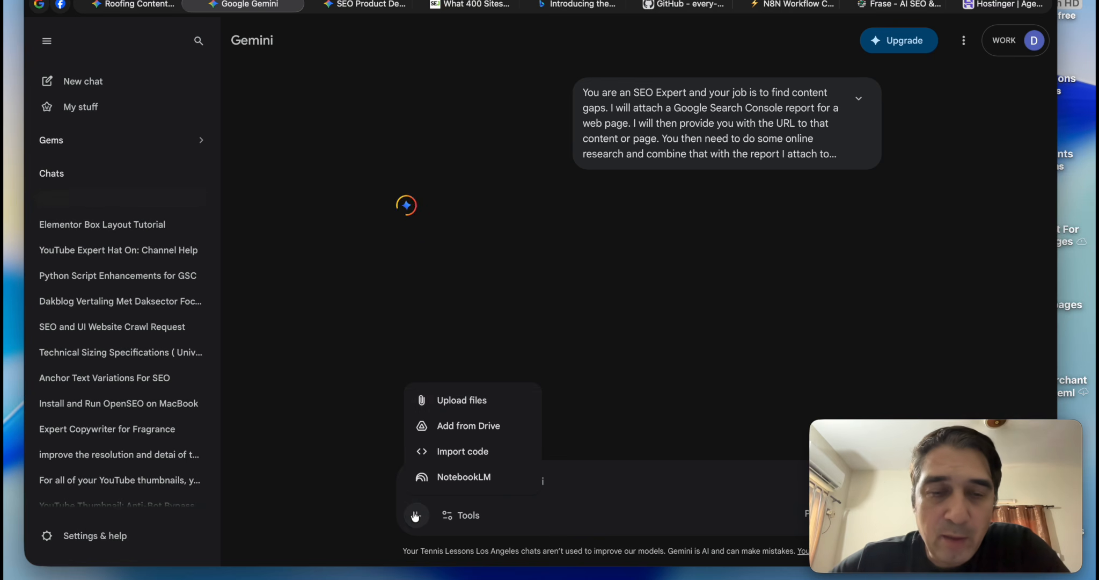
left_click(456, 401)
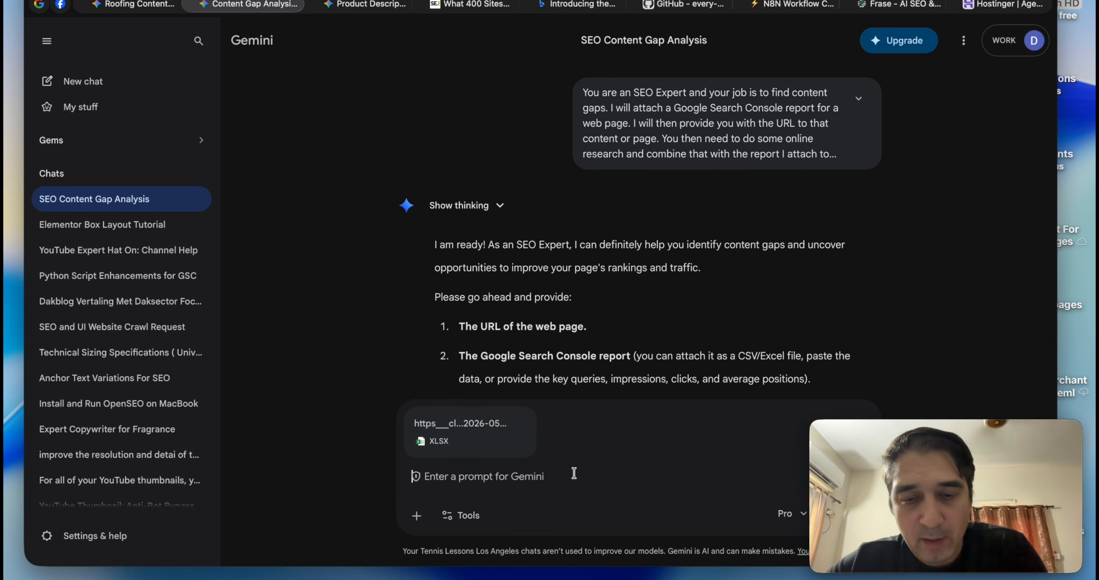
type("this is the U")
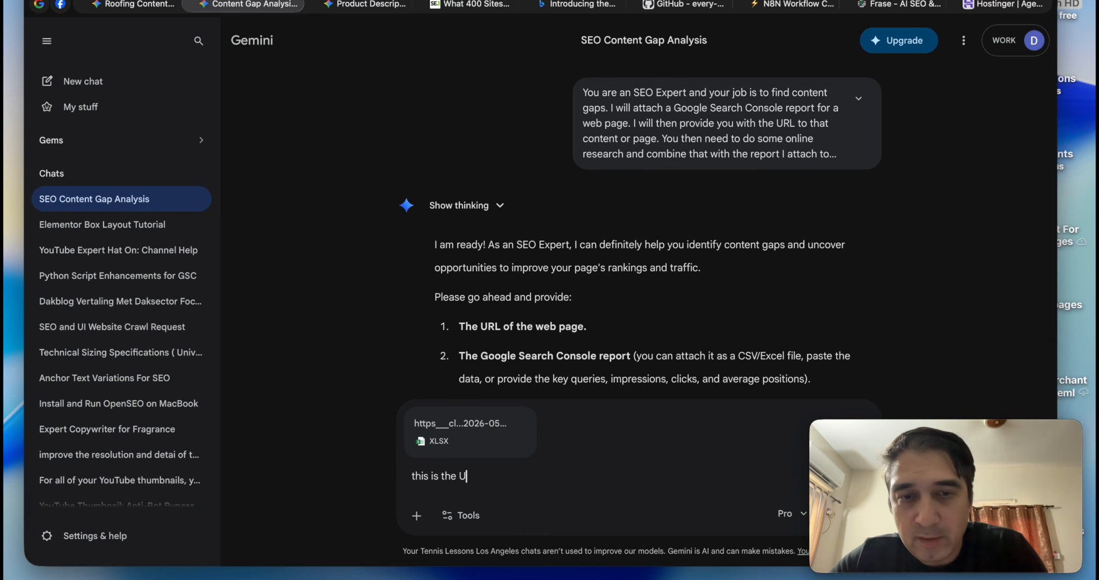
type("RL we ne")
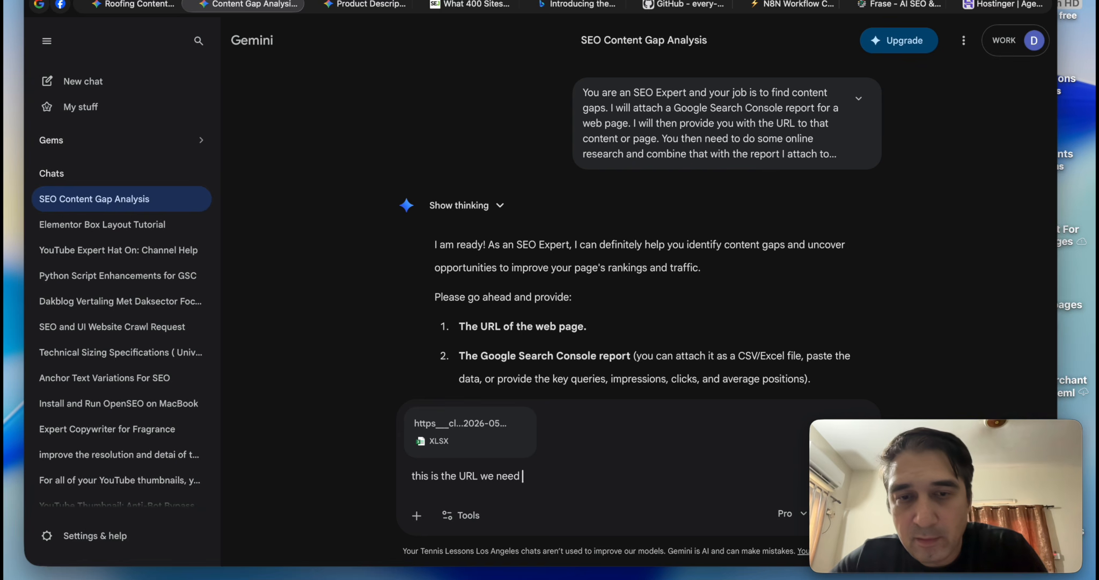
type("ed to analize")
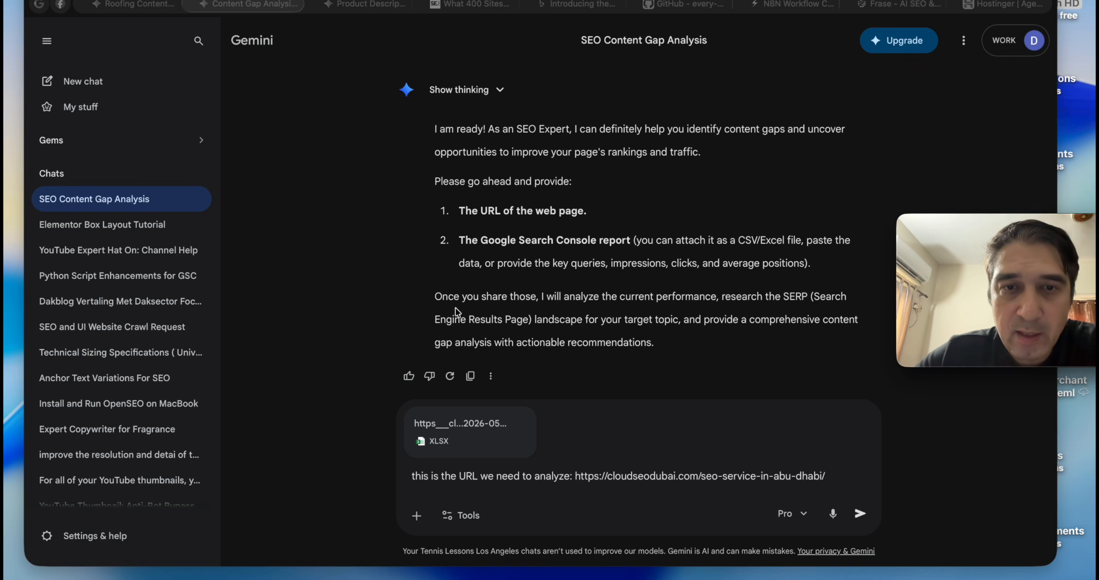
left_click(862, 515)
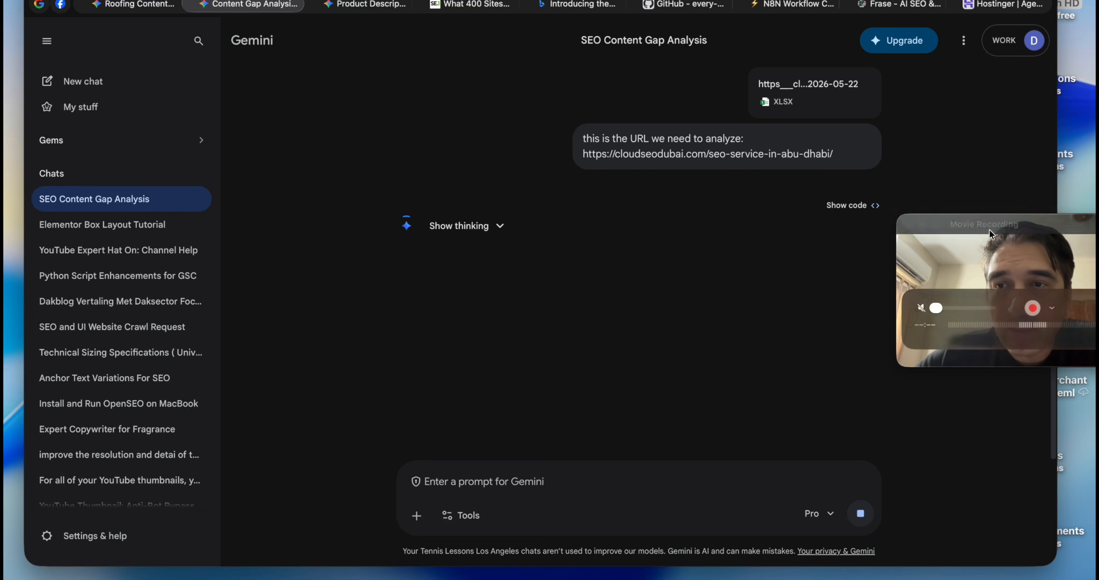
left_click_drag(992, 227, 903, 134)
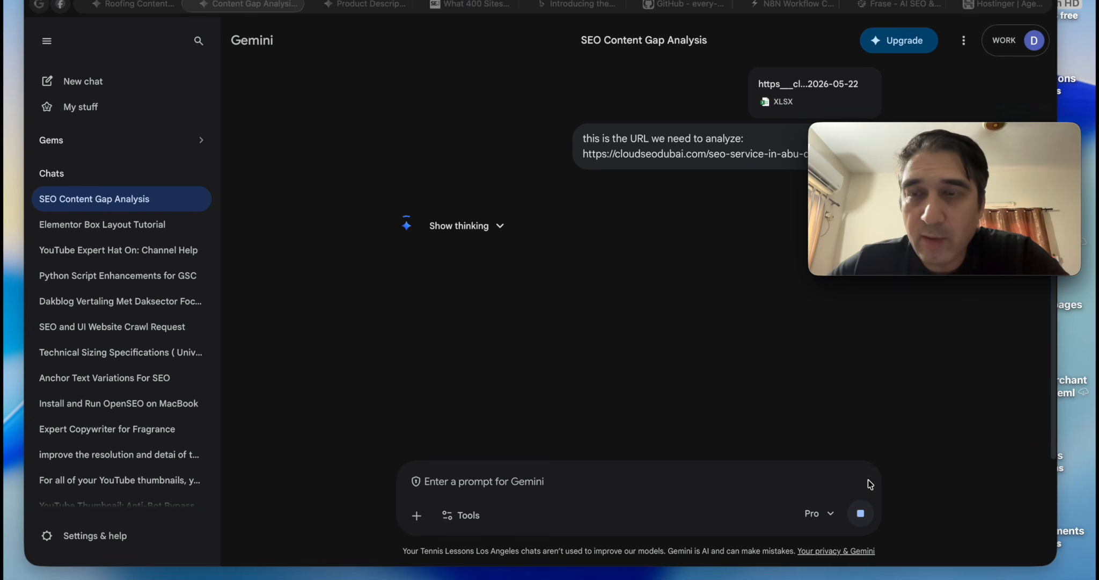
left_click_drag(279, 4, 263, 2)
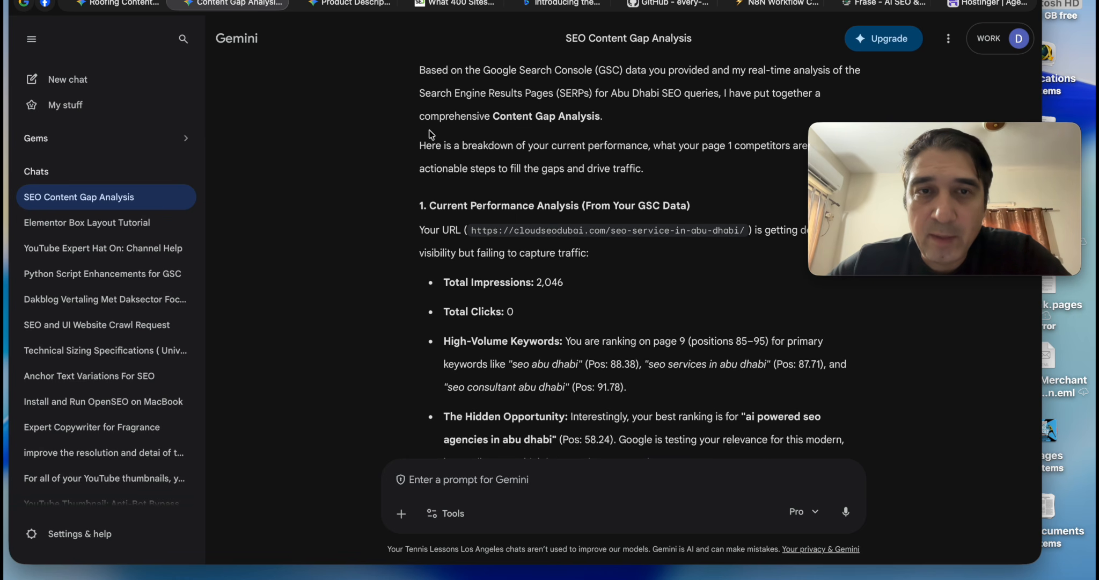
Step: Read the opening of Gemini's content gap analysis, including the page's total impressions and clicks under Current Performance Analysis
scroll(462, 132, "down", 1)
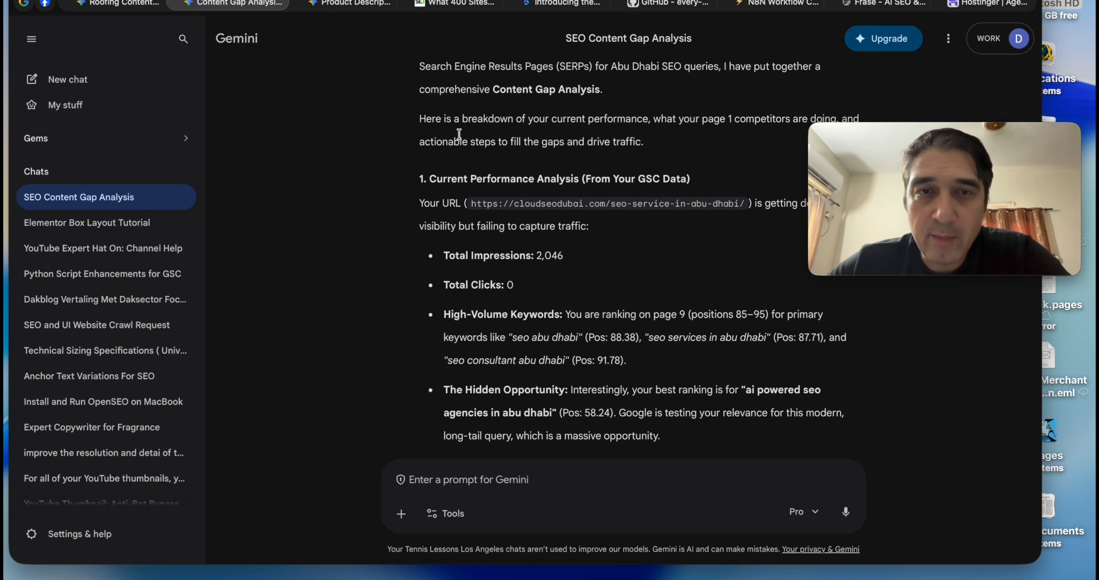
scroll(511, 134, "down", 1)
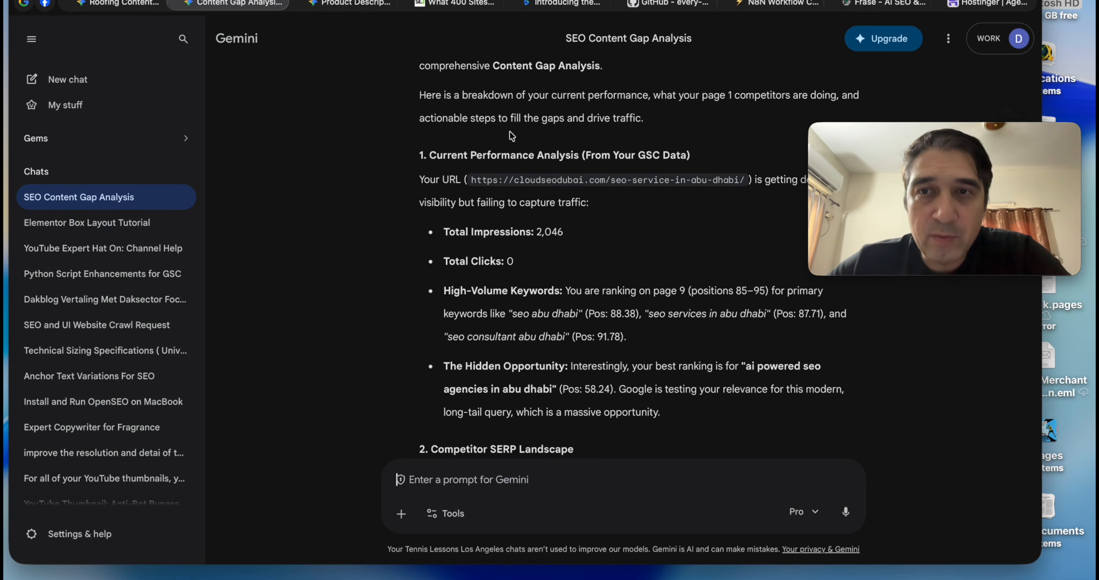
scroll(511, 135, "down", 2)
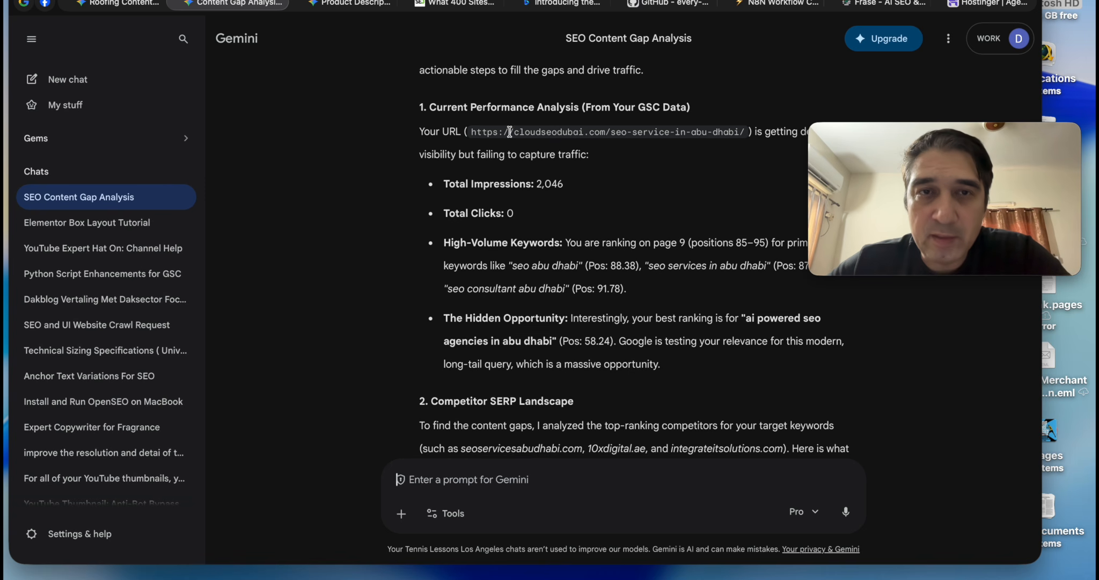
scroll(500, 152, "down", 1)
scroll(458, 128, "down", 3)
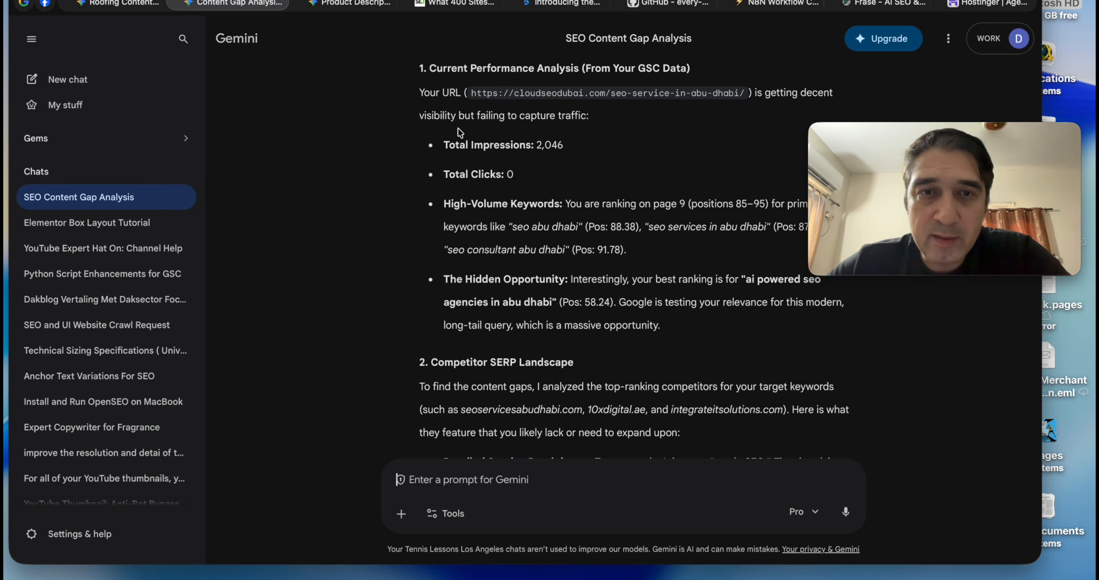
left_click_drag(443, 124, 580, 129)
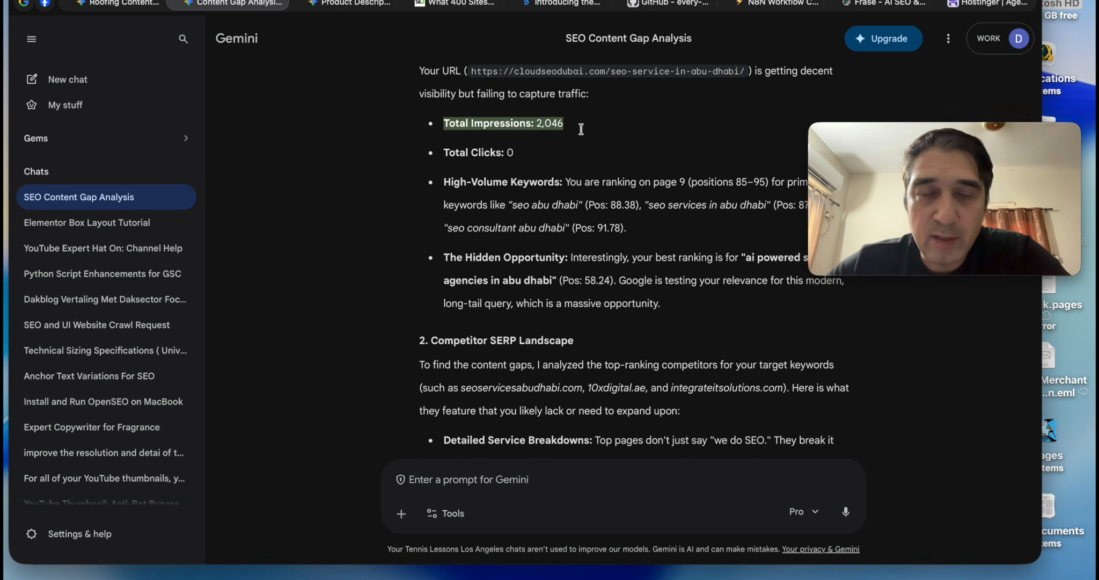
scroll(580, 129, "down", 3)
left_click_drag(482, 103, 536, 112)
left_click(555, 143)
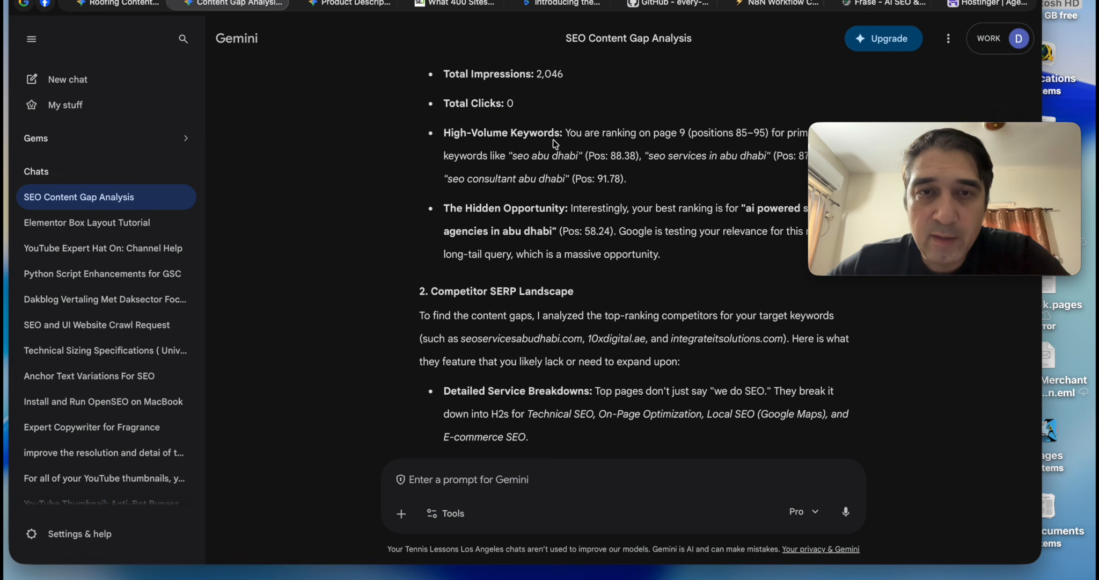
Step: Examine the High-Volume Keywords item and the ranking position given for each primary Abu Dhabi keyword
scroll(555, 144, "down", 3)
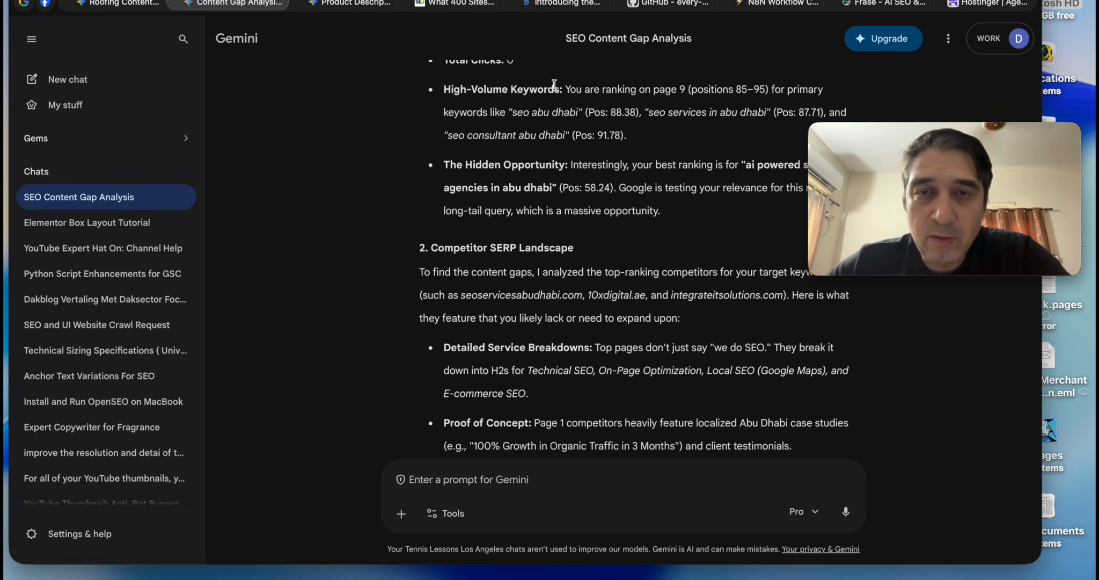
left_click_drag(561, 88, 665, 130)
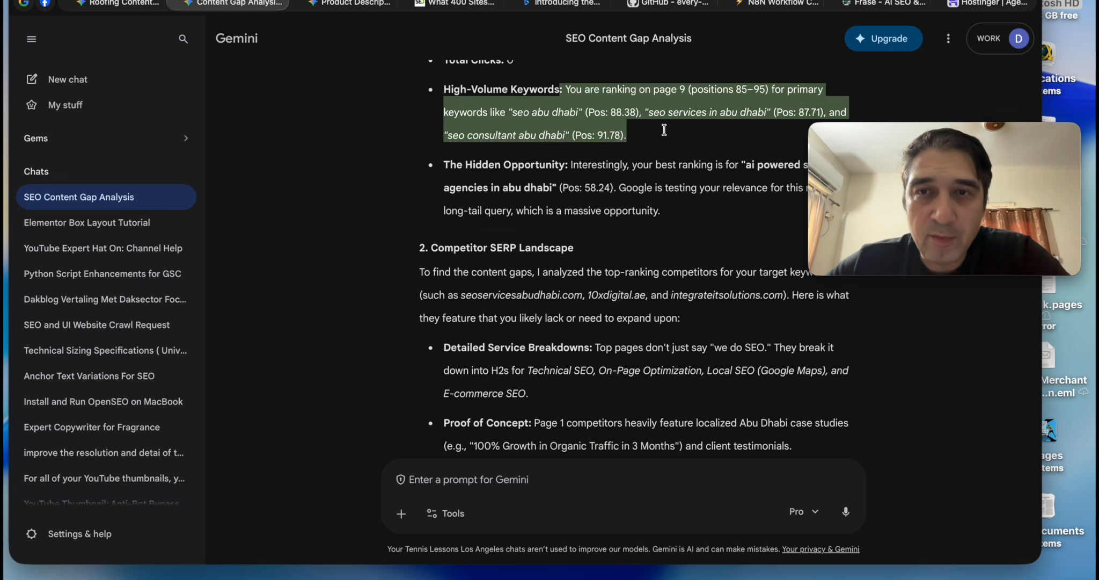
left_click(699, 114)
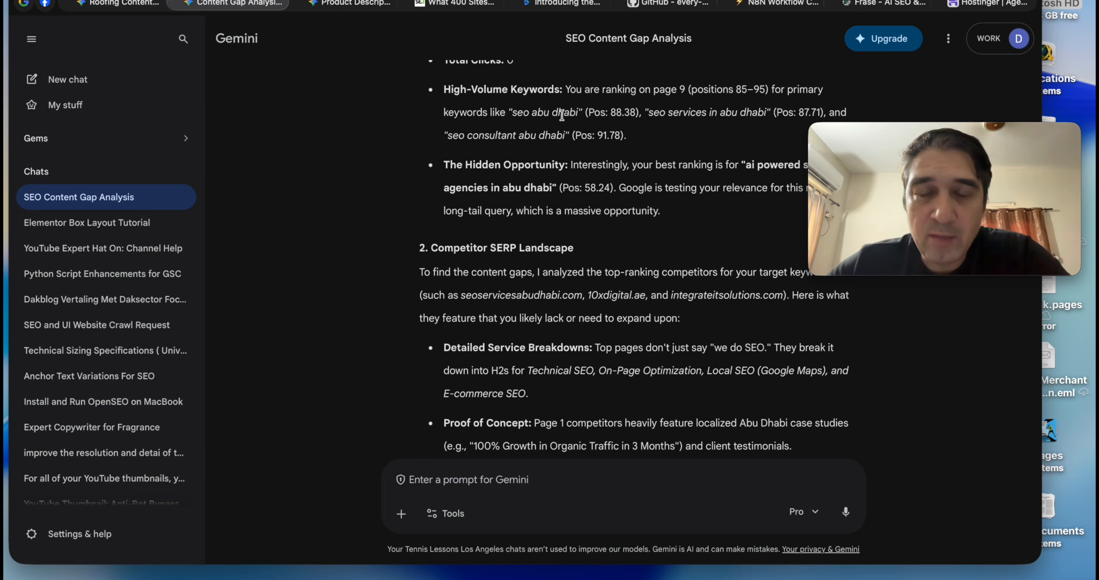
left_click_drag(609, 113, 633, 112)
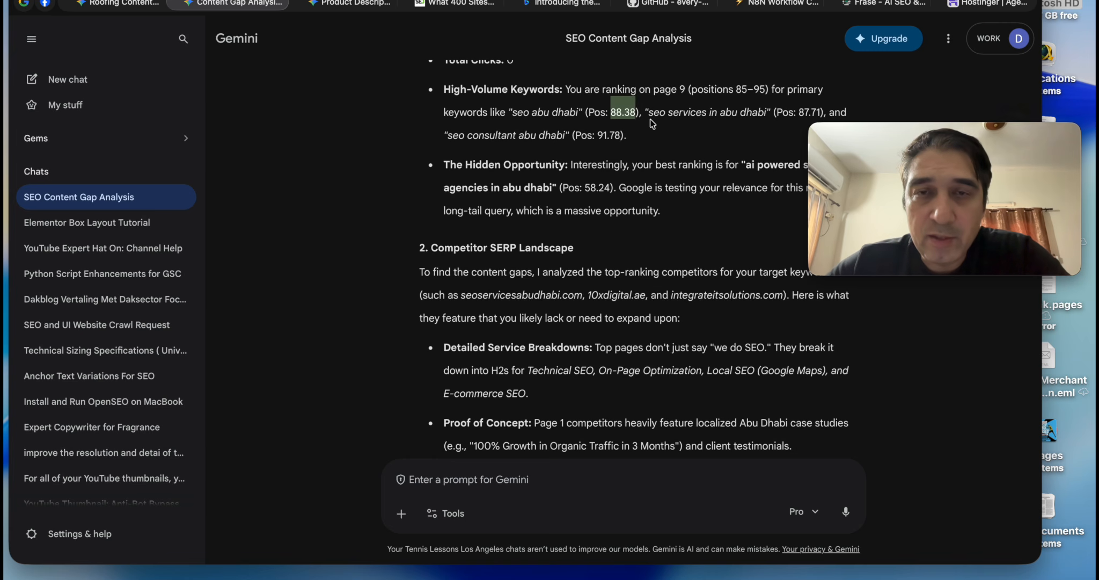
left_click(652, 123)
scroll(652, 123, "down", 1)
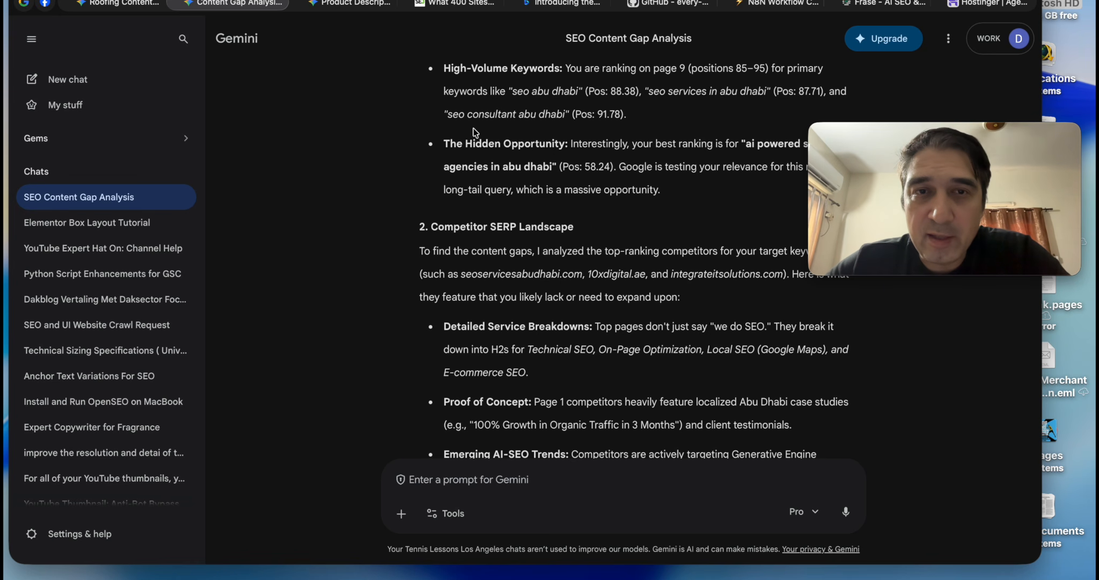
left_click_drag(597, 115, 627, 115)
Step: Examine the Hidden Opportunity item and the best-ranking long-tail query it names
scroll(620, 156, "down", 2)
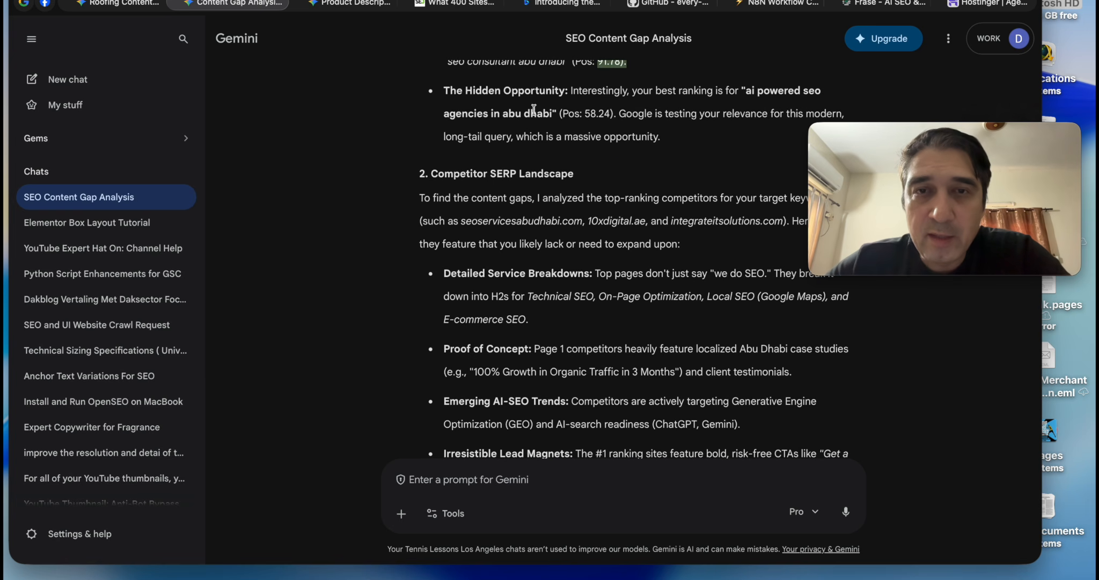
left_click(664, 99)
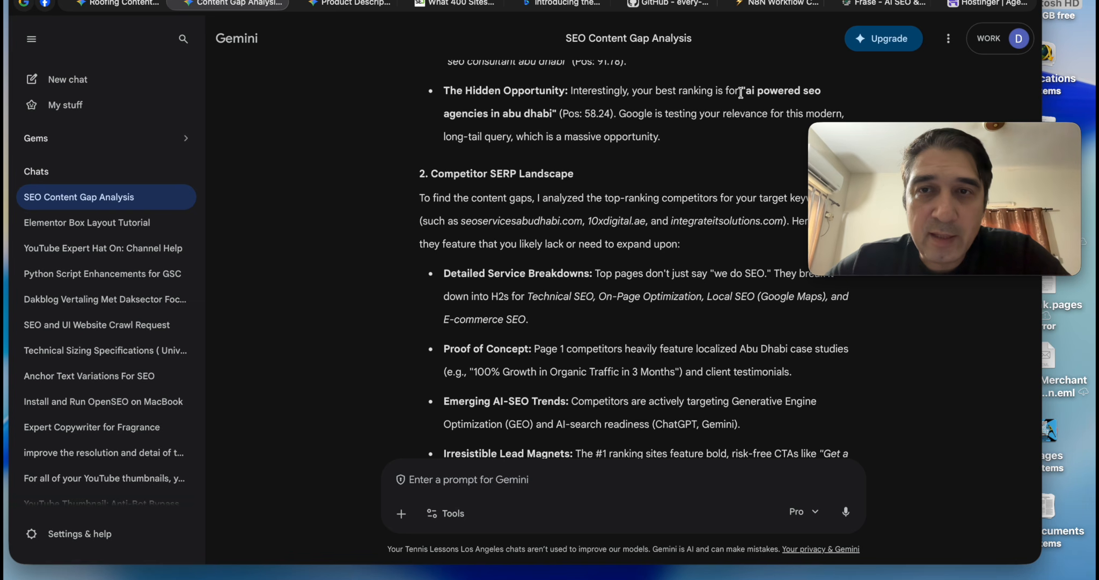
left_click_drag(747, 92, 551, 113)
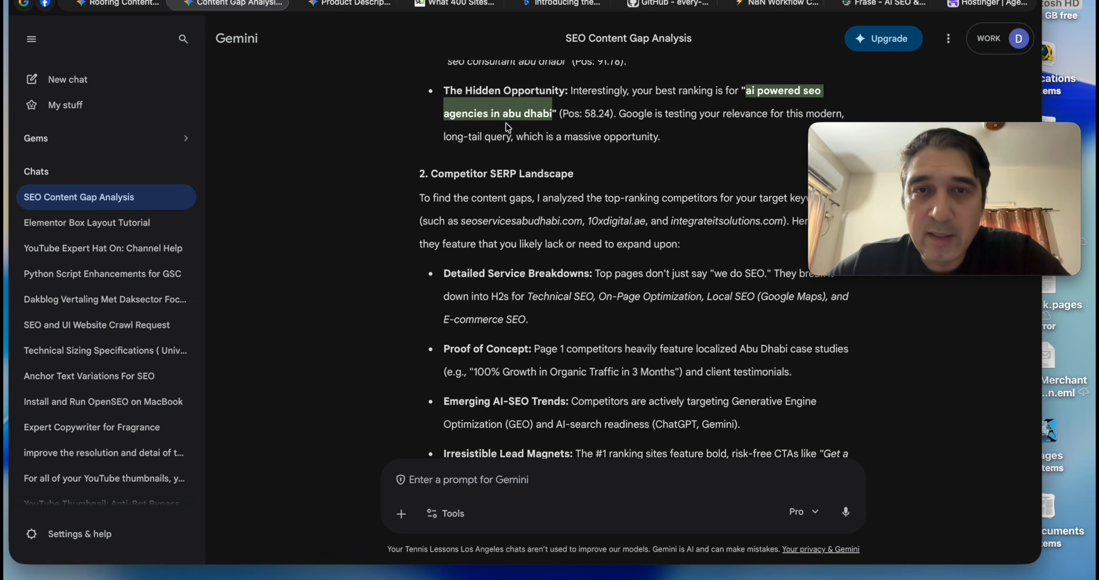
double_click(511, 100)
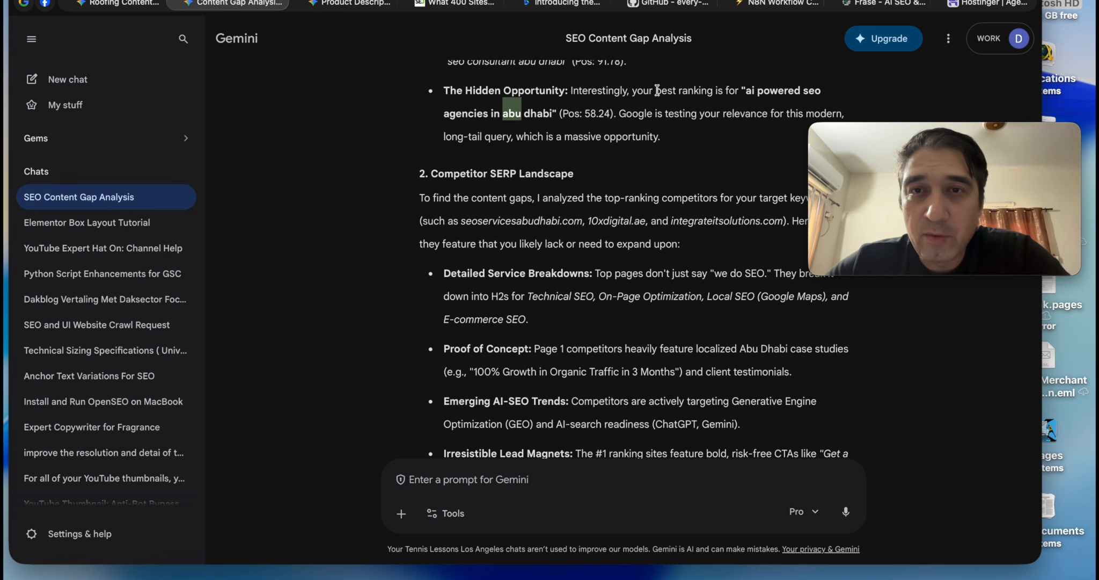
left_click_drag(746, 87, 545, 107)
left_click(587, 119)
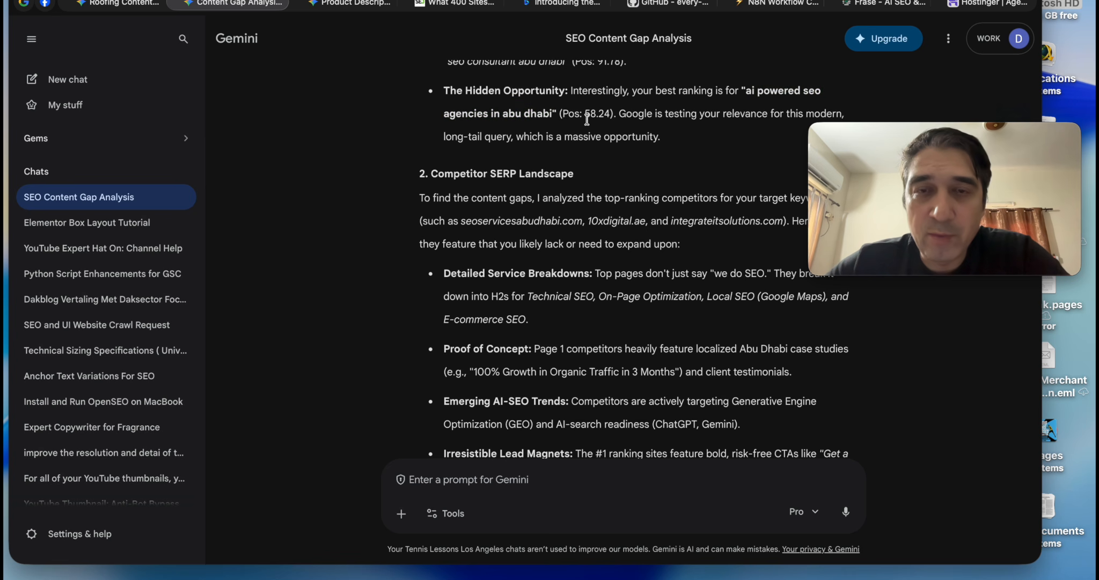
left_click_drag(750, 102, 551, 115)
left_click(581, 131)
scroll(582, 132, "down", 1)
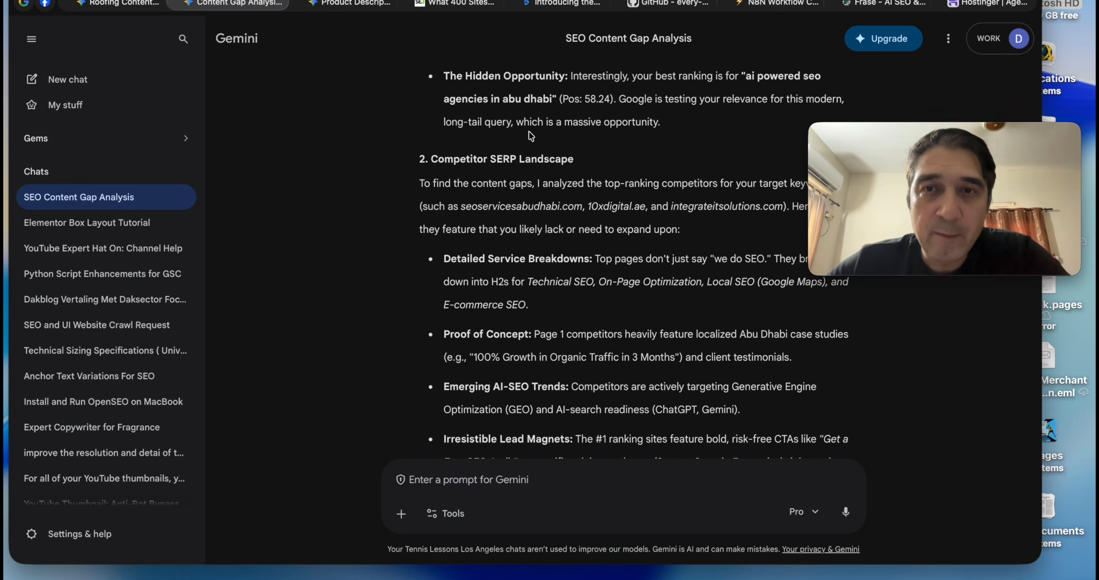
Step: Copy "ai powered seo agencies in abu dhabi" from the analysis and search the live Abu Dhabi SEO page in Chrome for that phrase
left_click(510, 570)
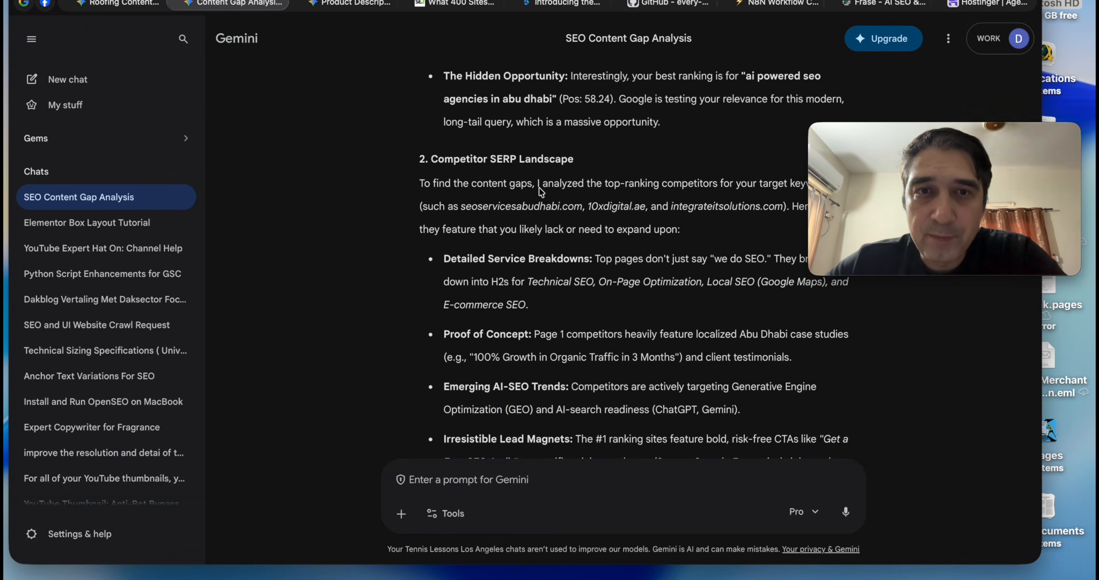
scroll(586, 144, "up", 1)
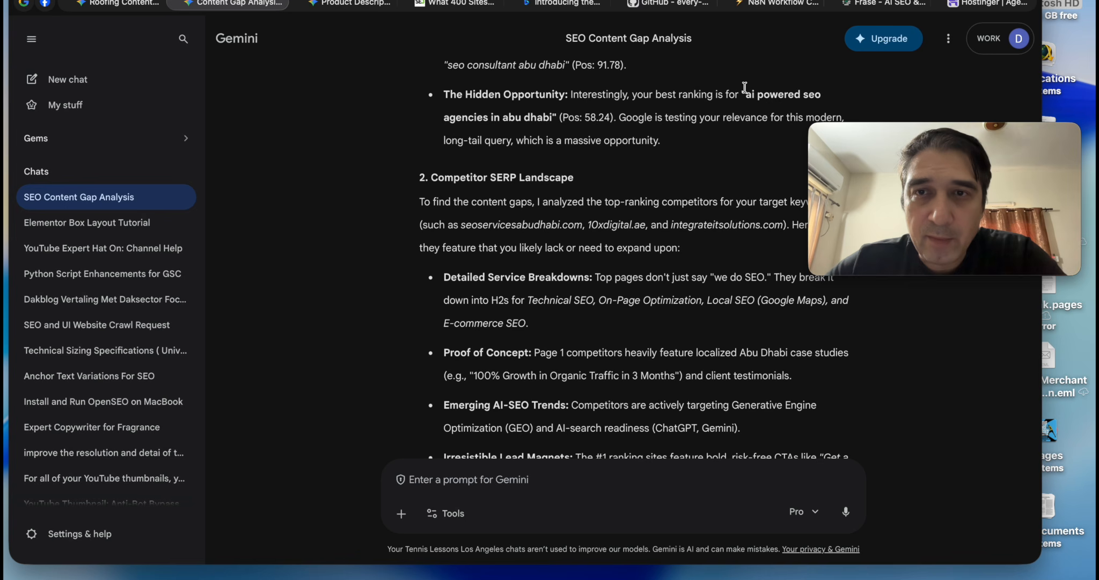
left_click_drag(745, 92, 552, 118)
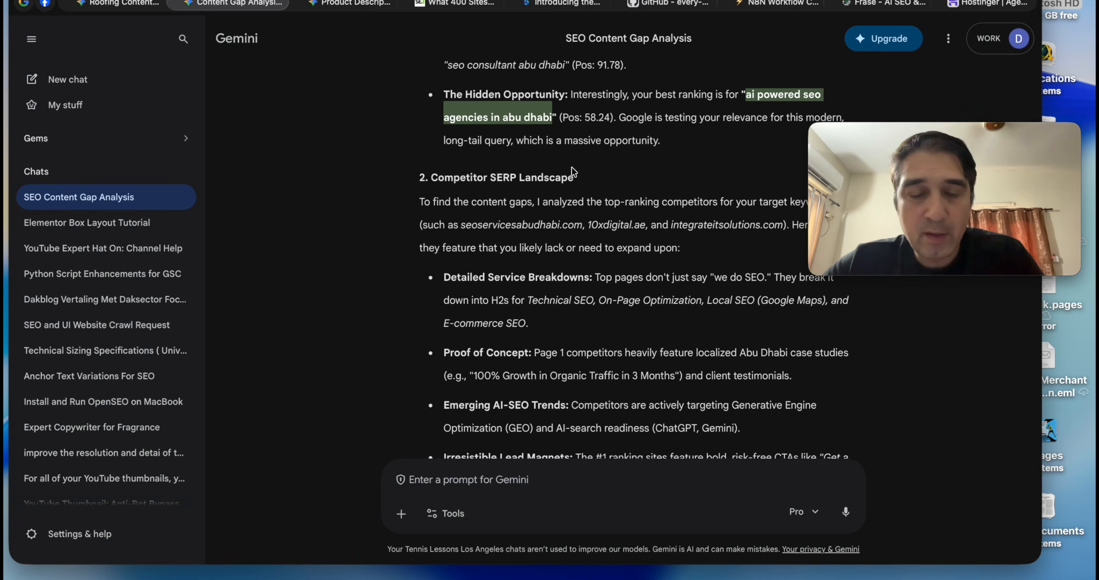
left_click(491, 570)
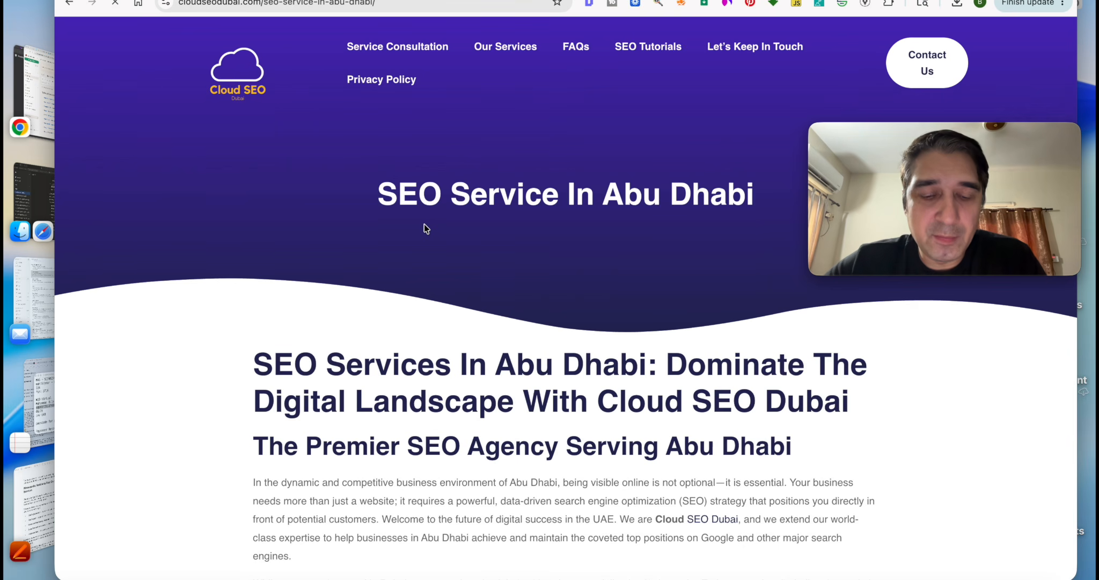
key("super+f")
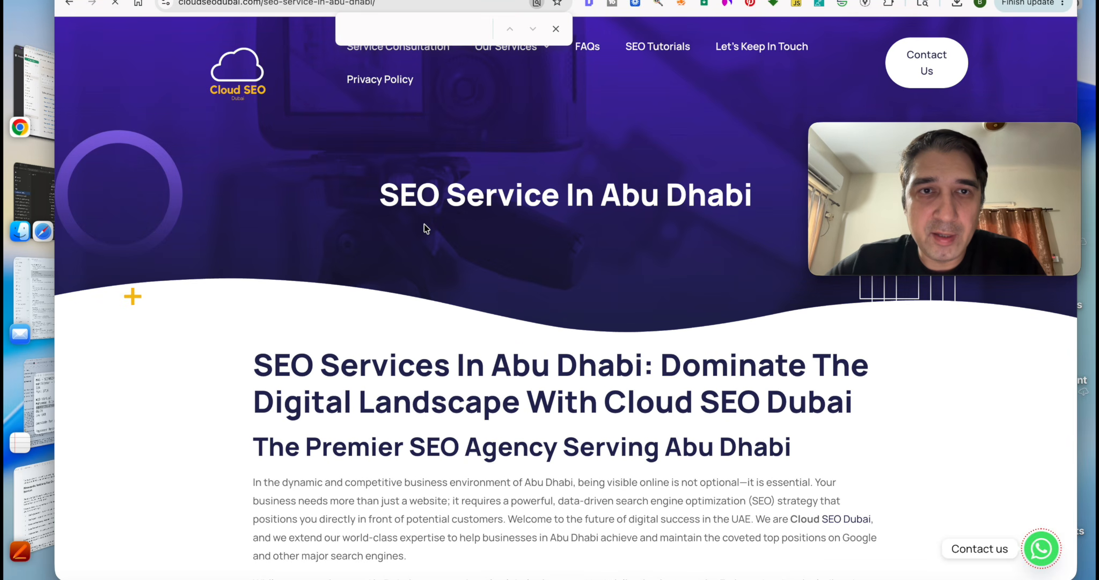
key("super+v")
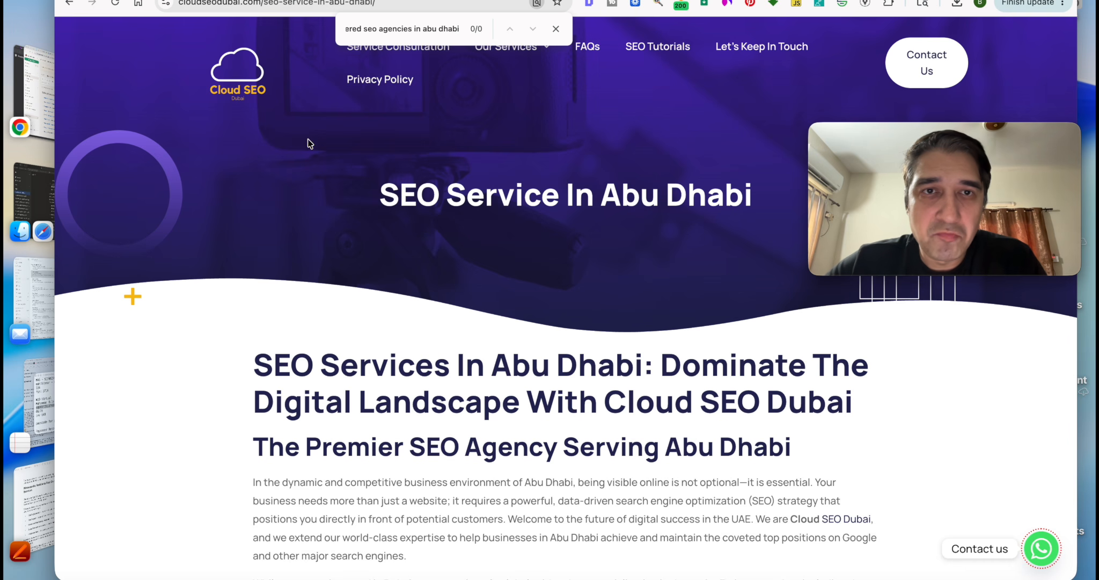
left_click_drag(412, 28, 483, 46)
left_click(460, 33)
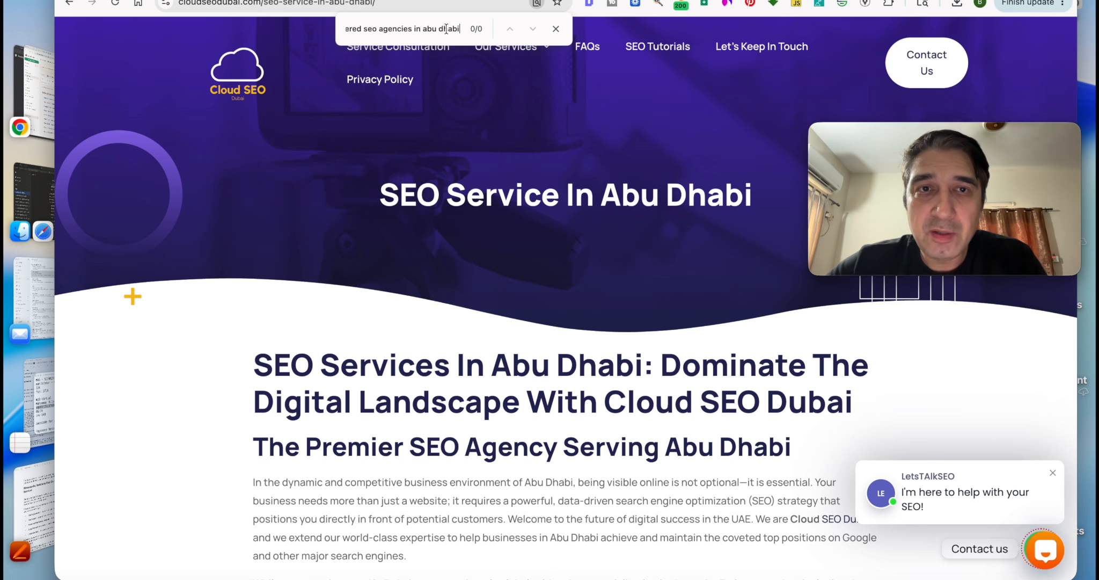
left_click_drag(448, 30, 320, 30)
left_click(377, 30)
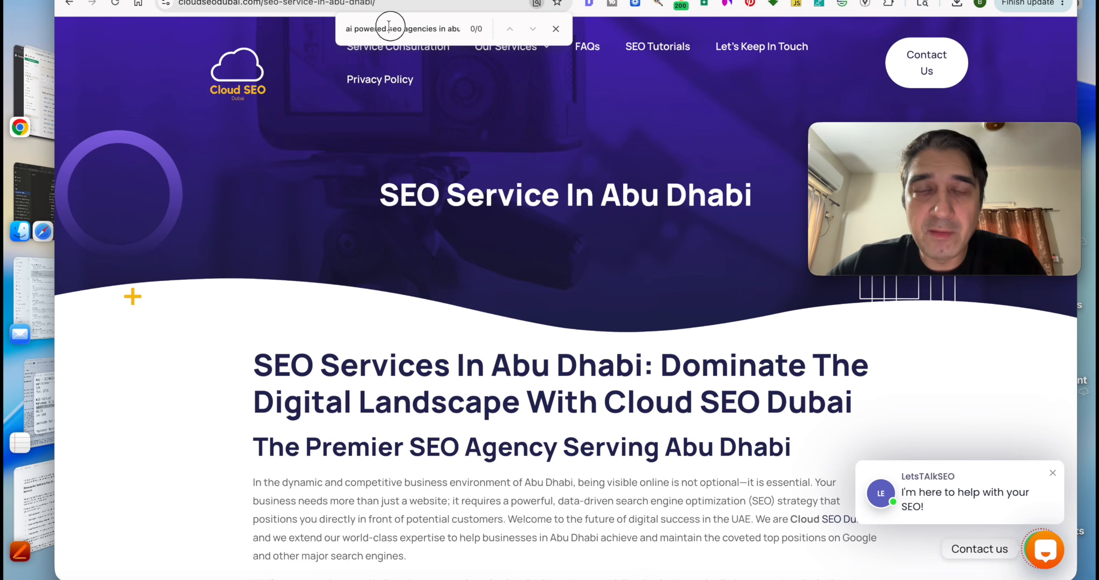
left_click_drag(386, 30, 504, 29)
left_click(445, 38)
key("super+Left")
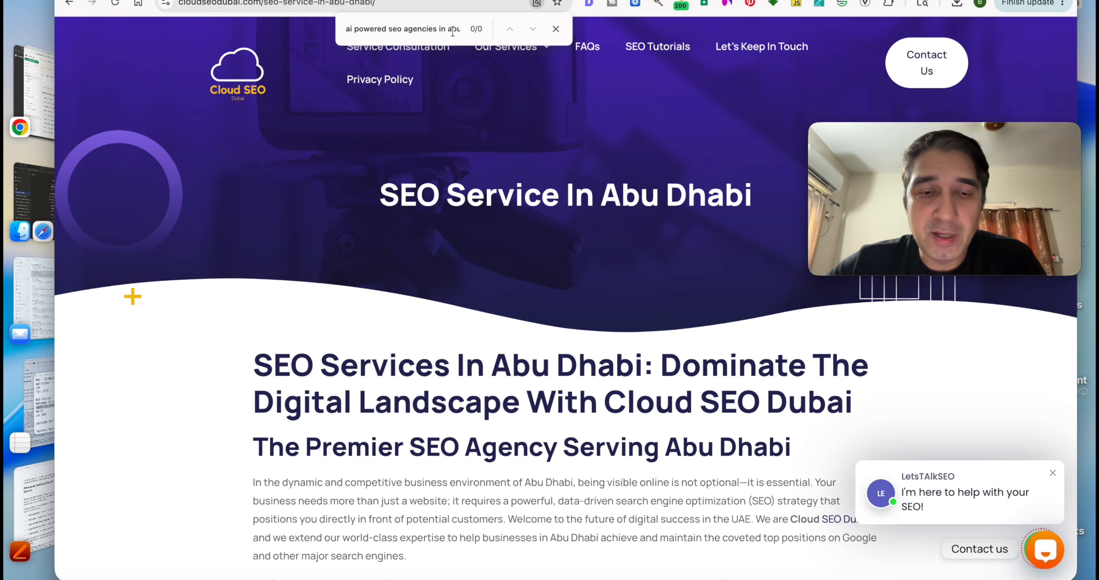
Step: Return to the Gemini analysis in Safari and read the Competitor SERP Landscape section's listed competitors and Detailed Service Breakdowns item
left_click(311, 570)
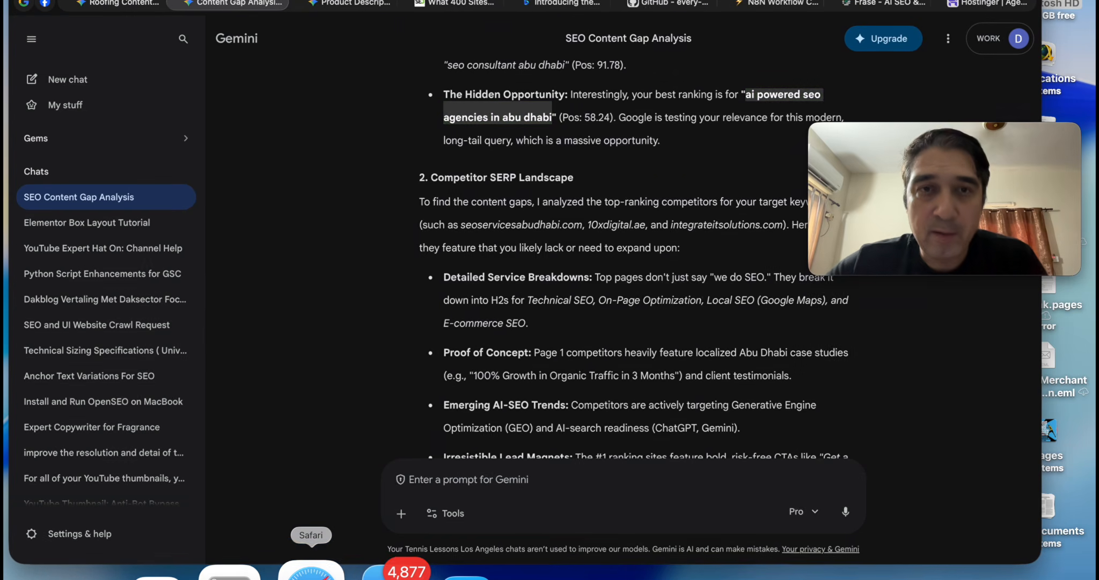
scroll(518, 250, "down", 3)
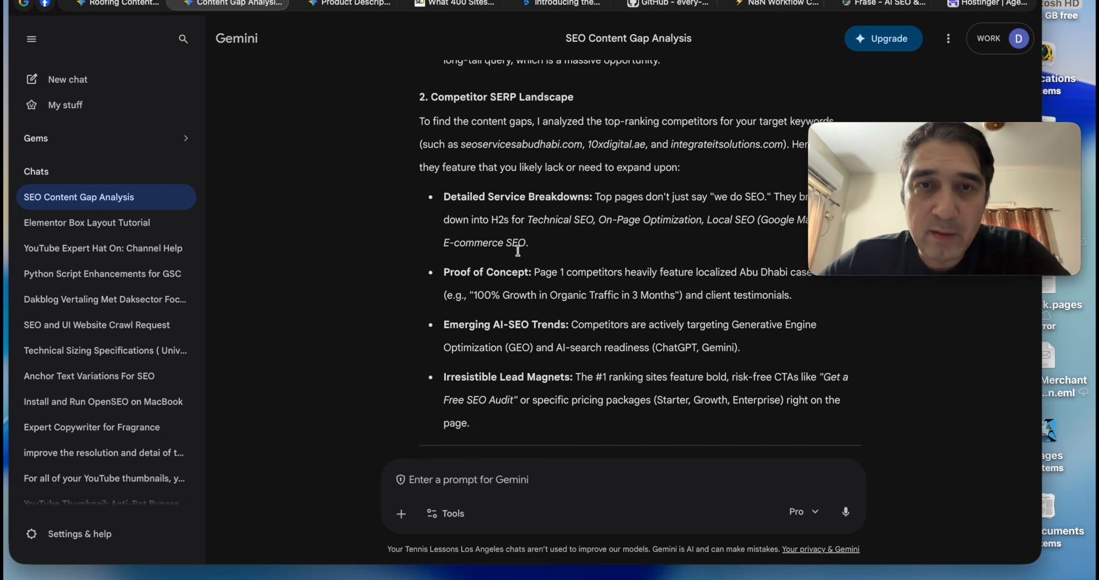
scroll(518, 250, "down", 2)
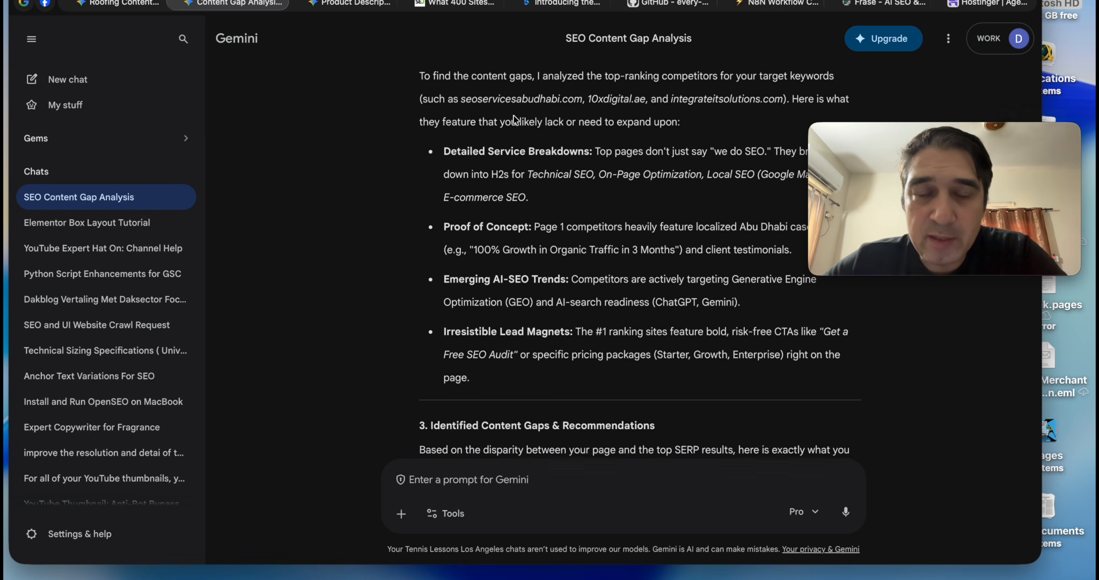
scroll(515, 119, "down", 1)
scroll(604, 101, "down", 1)
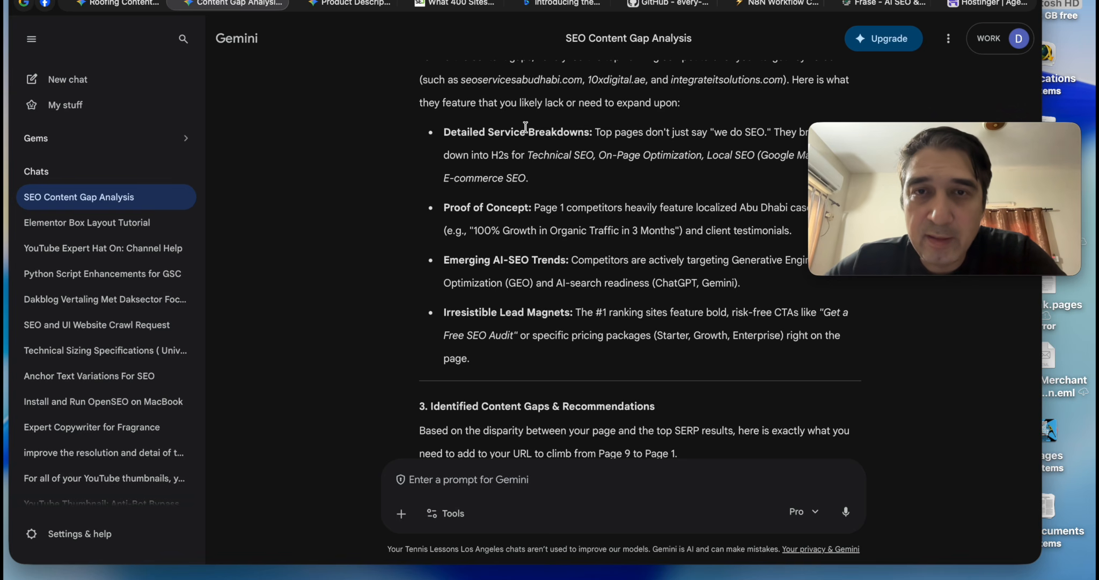
scroll(526, 127, "down", 4)
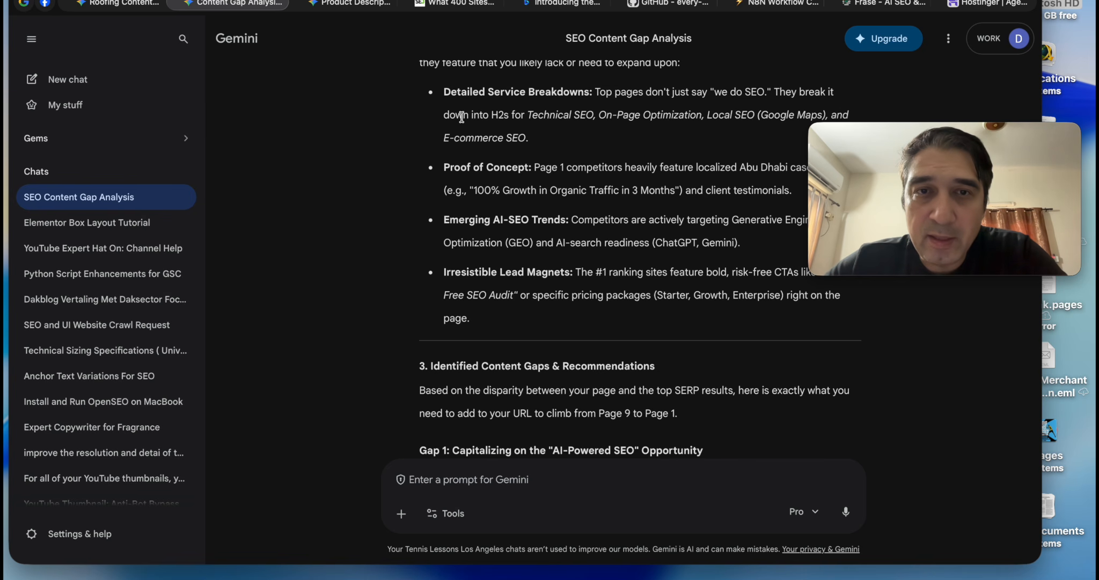
scroll(542, 120, "down", 2)
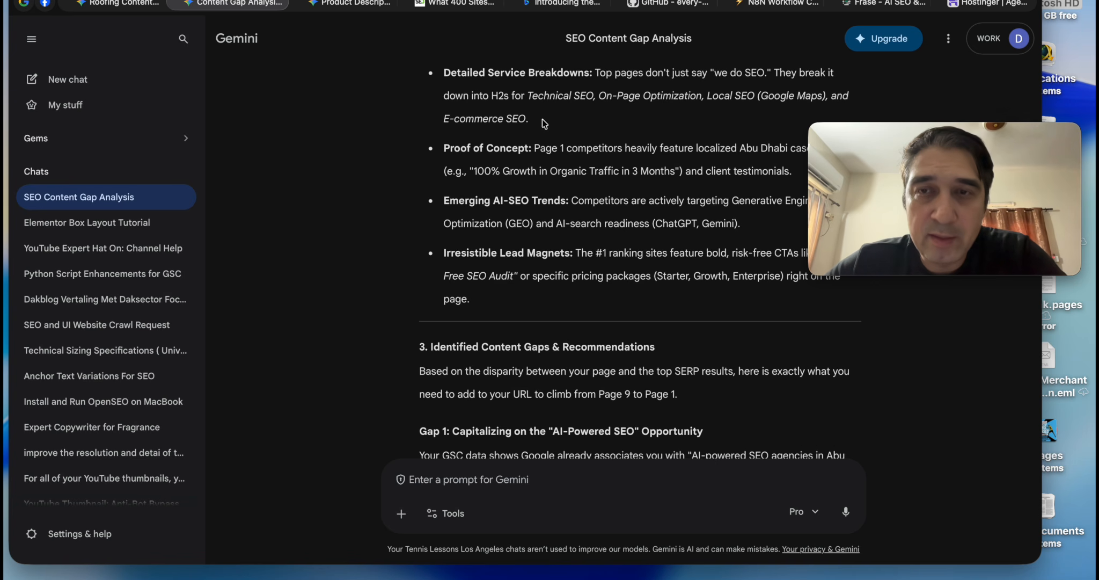
Step: Examine the Proof of Concept and Emerging AI-SEO Trends items under Competitor SERP Landscape
scroll(543, 119, "down", 2)
scroll(475, 125, "down", 2)
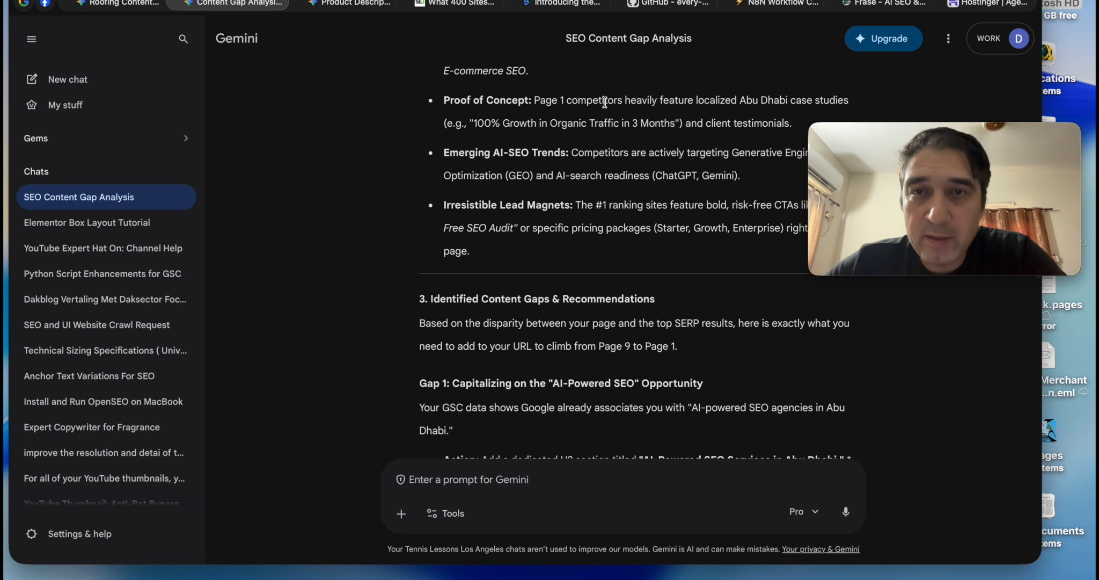
scroll(605, 102, "down", 1)
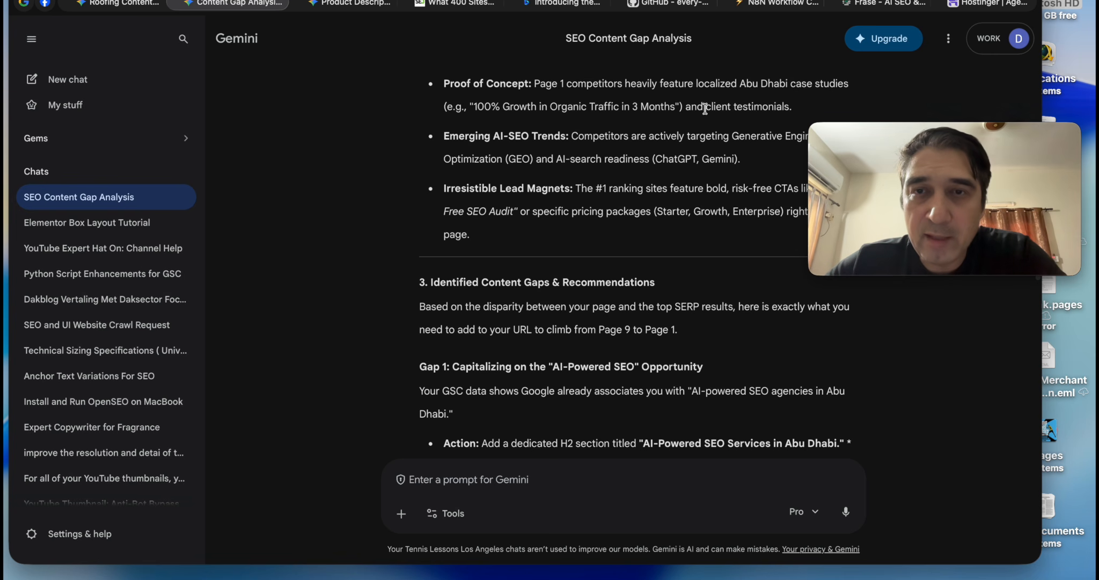
scroll(703, 108, "down", 2)
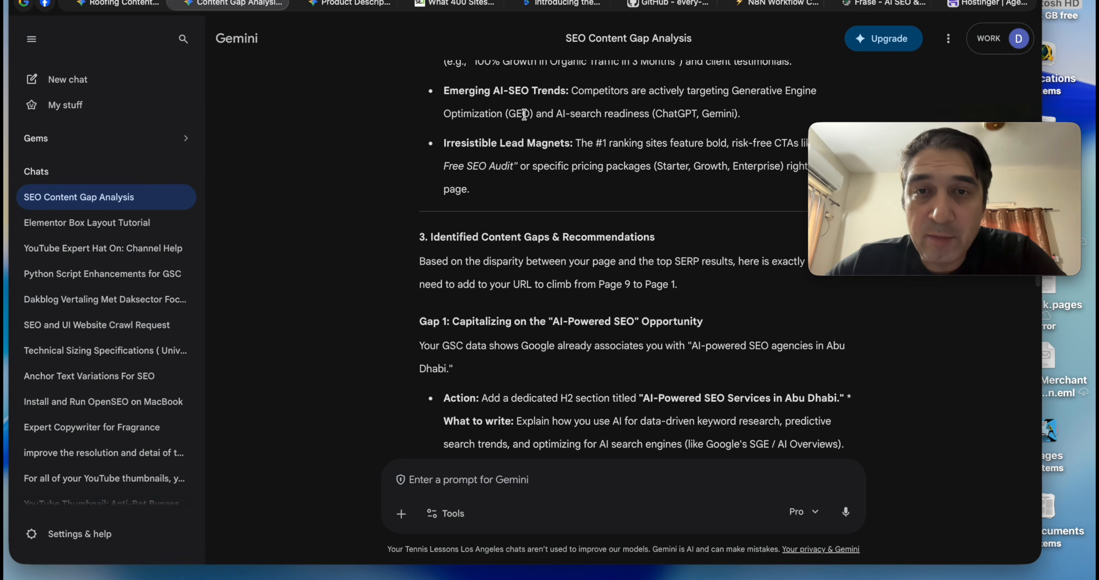
scroll(524, 114, "down", 2)
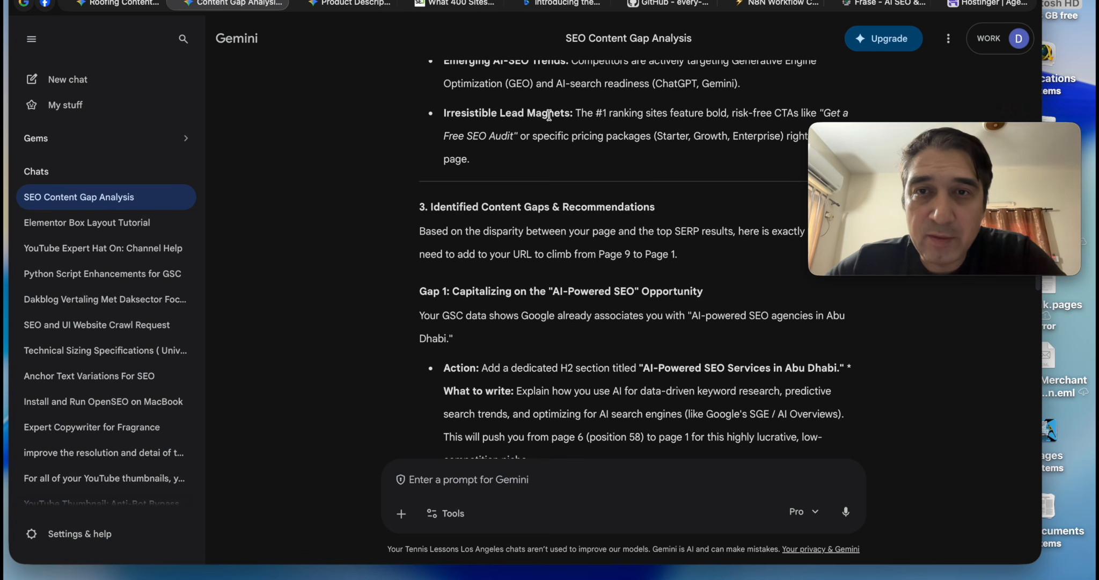
Step: Examine the Irresistible Lead Magnets item for the calls to action and pricing packages that top-ranking sites feature
scroll(543, 132, "down", 1)
scroll(501, 117, "down", 1)
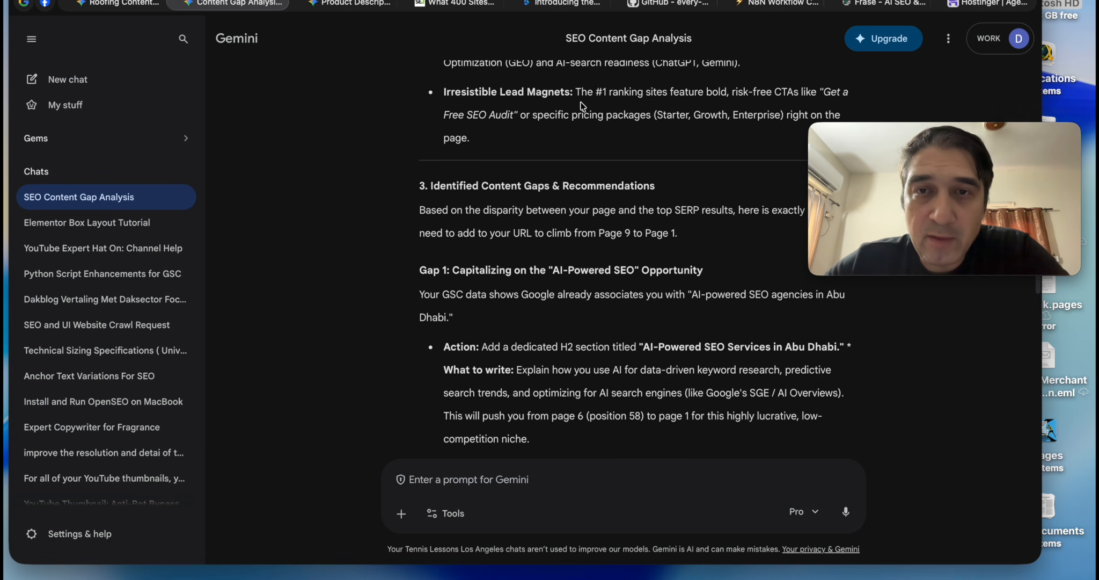
scroll(585, 108, "down", 2)
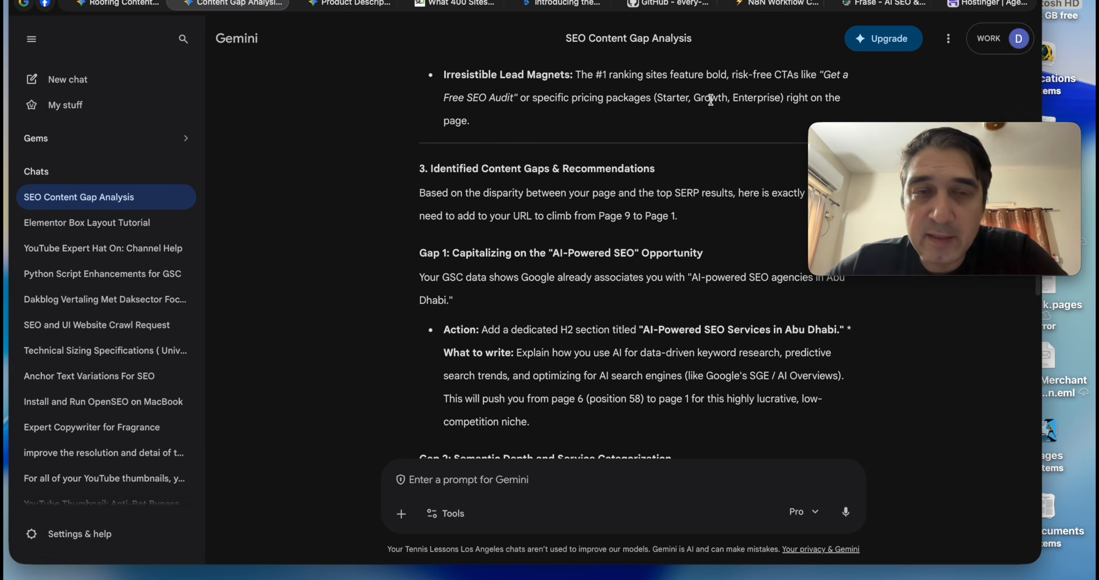
scroll(565, 120, "down", 2)
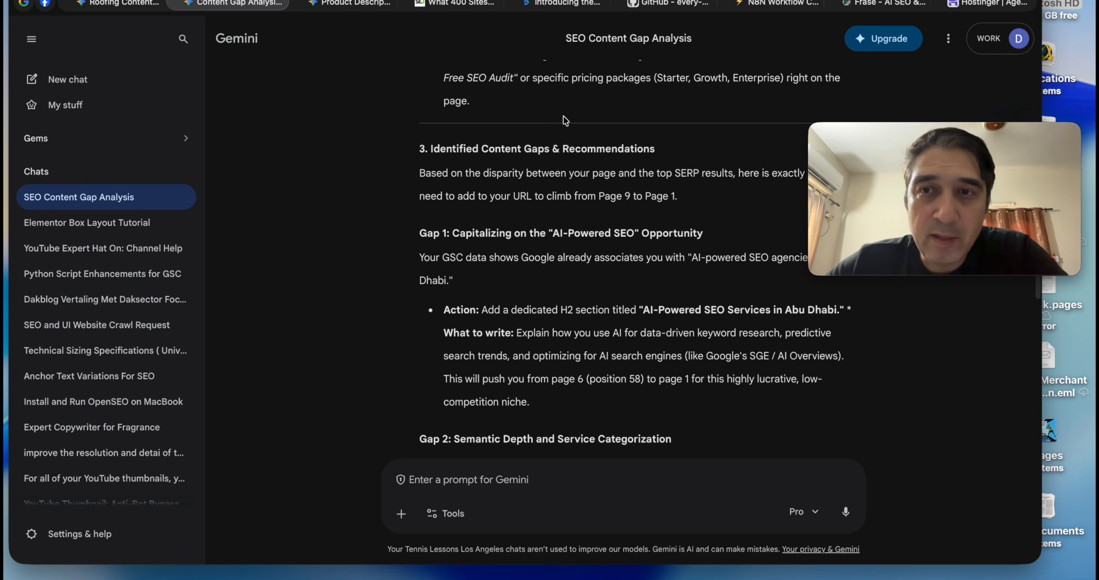
Step: Read the introduction to Identified Content Gaps & Recommendations and the opening of Gap 1 on the "AI-Powered SEO" opportunity
scroll(566, 119, "down", 3)
scroll(565, 119, "up", 4)
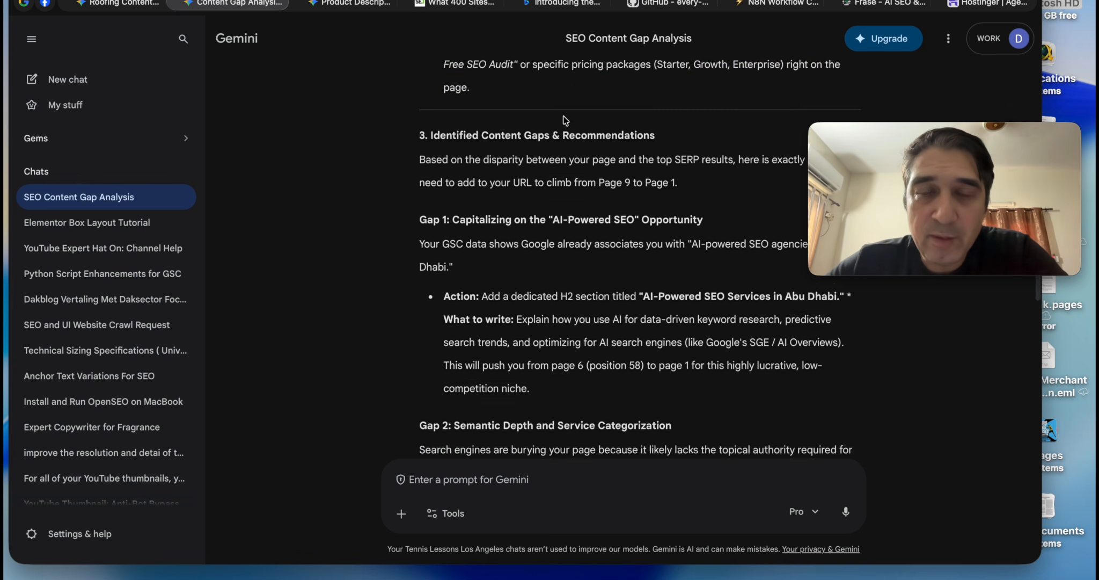
left_click(518, 101)
scroll(465, 113, "down", 3)
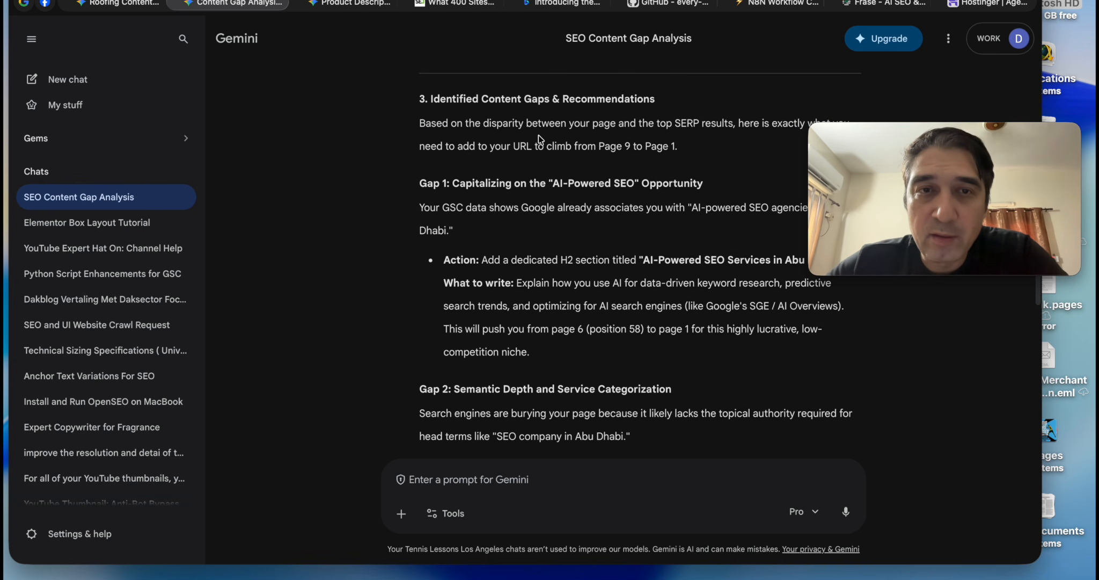
scroll(465, 109, "down", 2)
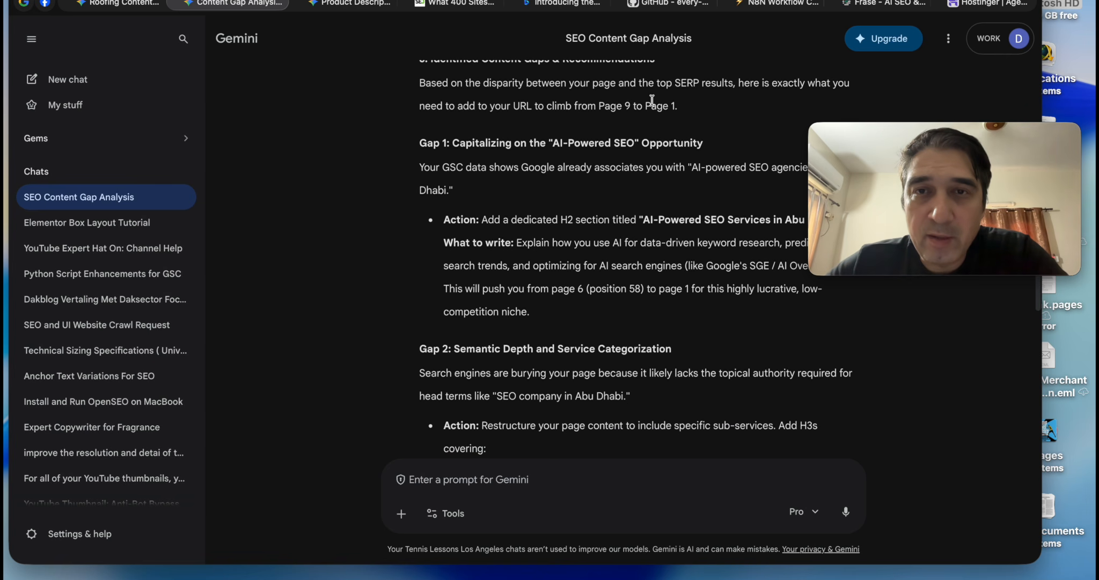
scroll(743, 105, "down", 1)
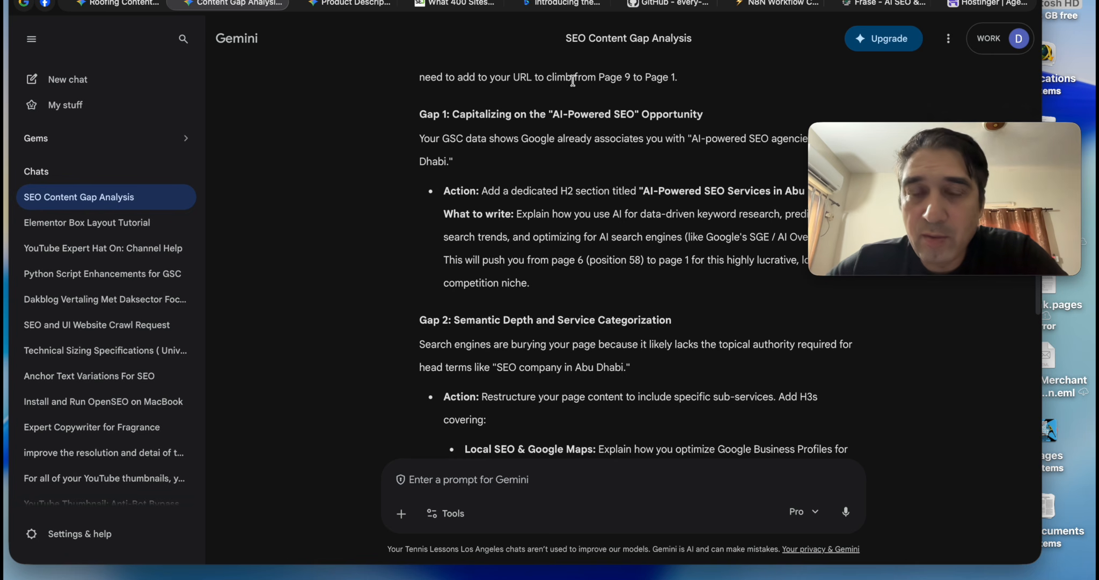
scroll(556, 89, "down", 1)
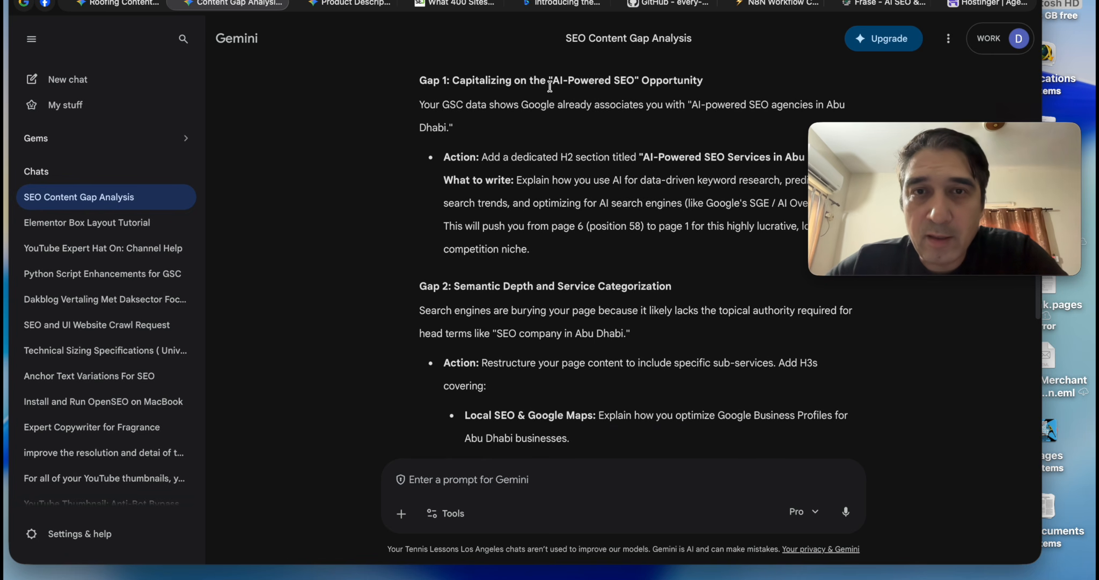
scroll(569, 102, "down", 1)
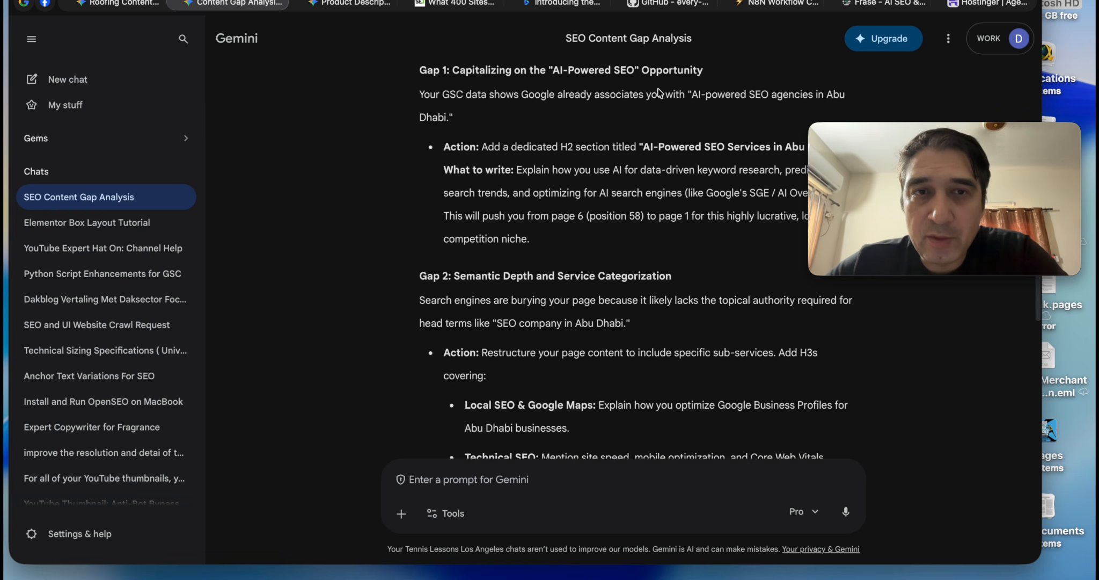
Step: Highlight and review the "What to write" guidance under Gap 1's "AI-Powered SEO Services in Abu Dhabi" action, clearing the selection when done
left_click_drag(480, 129, 520, 200)
scroll(539, 223, "down", 1)
scroll(539, 215, "down", 1)
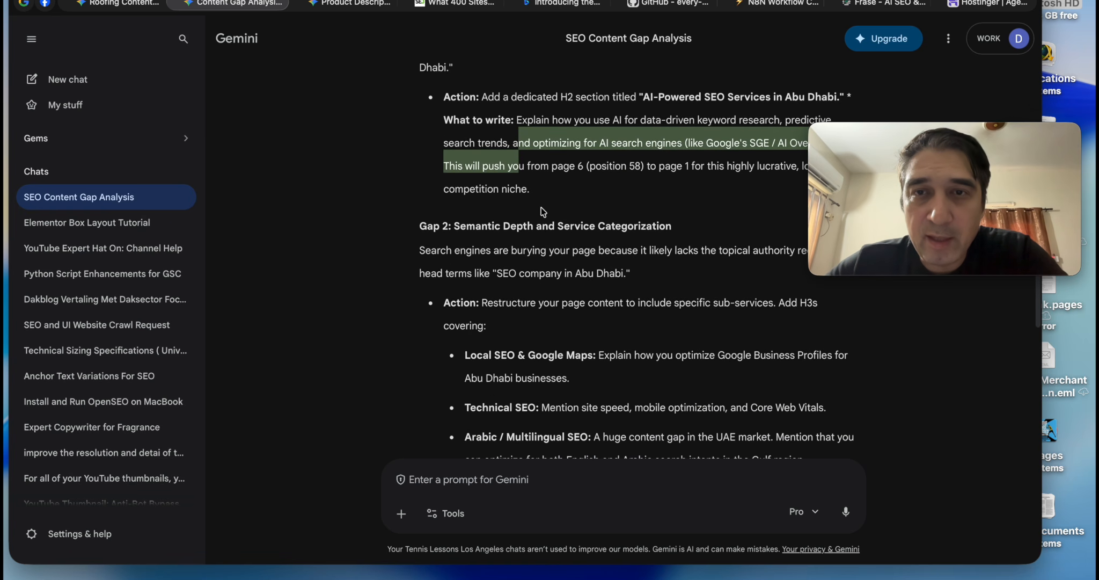
scroll(685, 140, "down", 1)
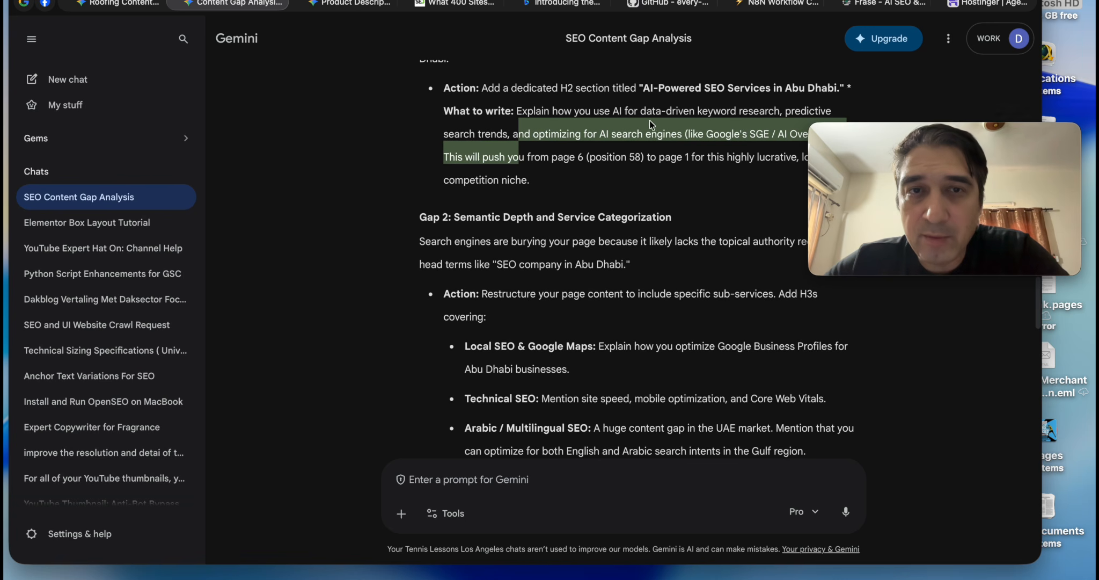
left_click(561, 138)
left_click_drag(521, 111, 536, 171)
scroll(537, 173, "down", 3)
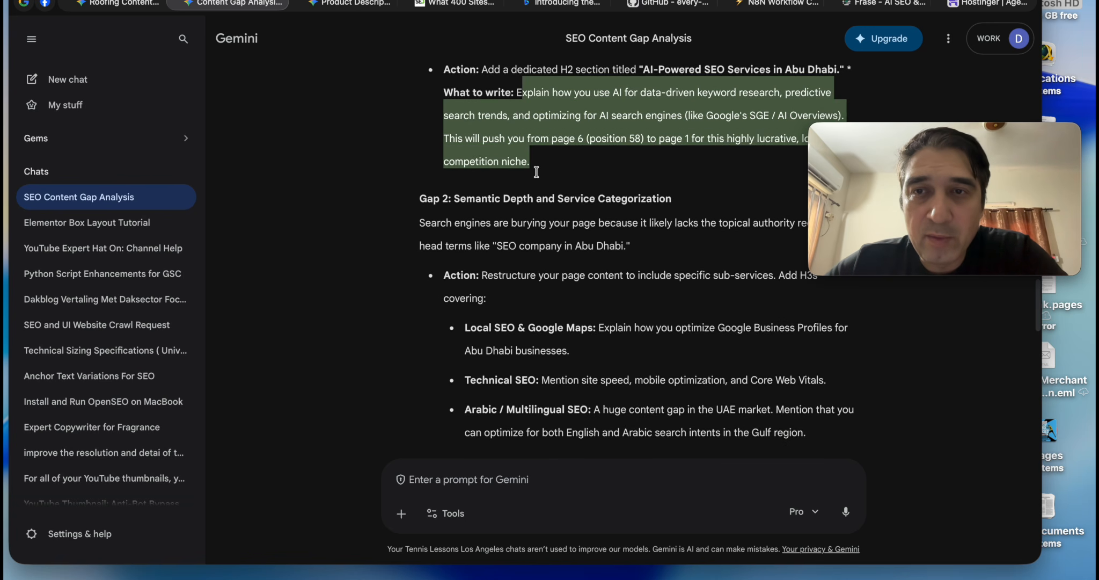
left_click(538, 175)
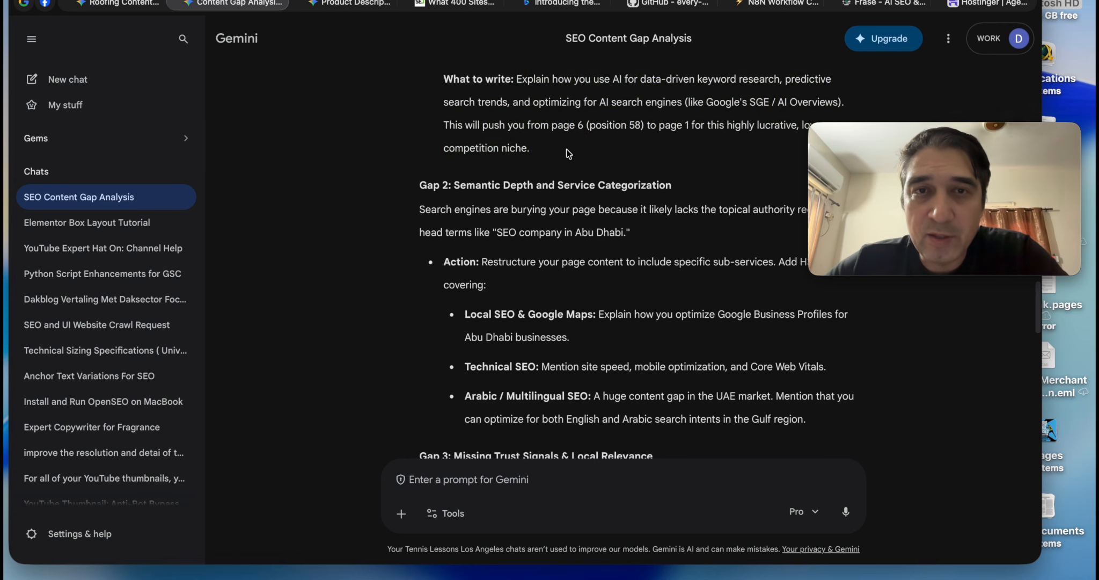
left_click_drag(564, 147, 442, 80)
scroll(505, 151, "down", 3)
scroll(505, 151, "up", 5)
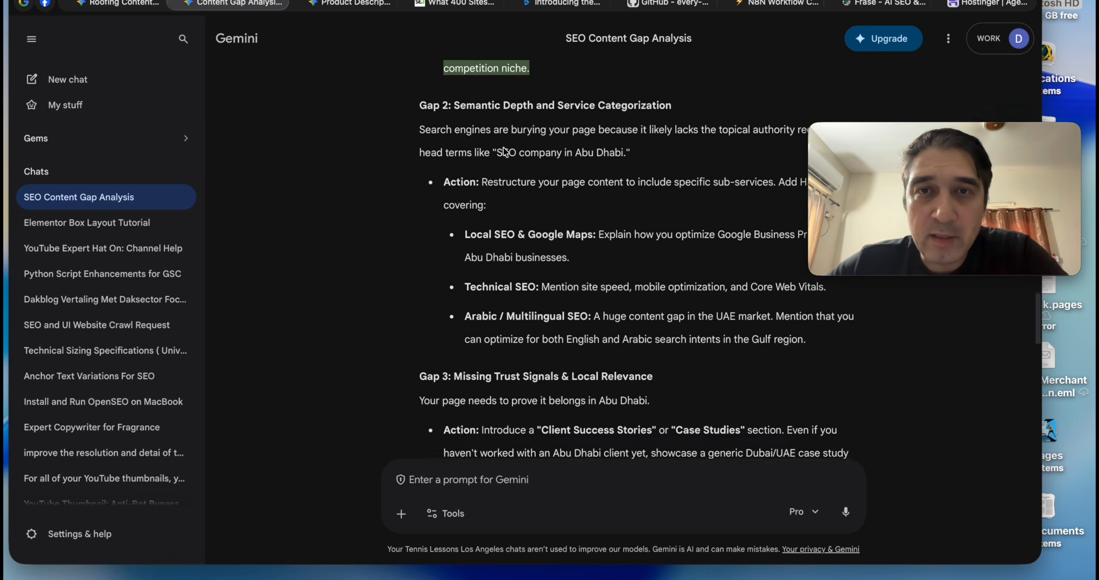
left_click(519, 139)
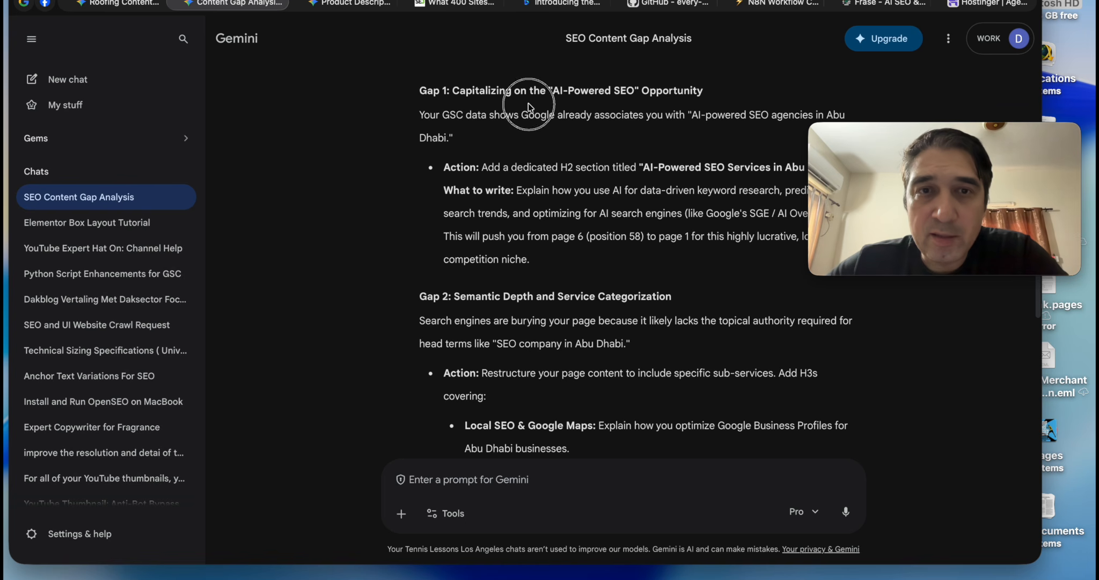
Step: Read Gap 2 on Semantic Depth and Service Categorization and highlight its action to restructure the page content with H3s for specific sub-services
scroll(529, 103, "down", 5)
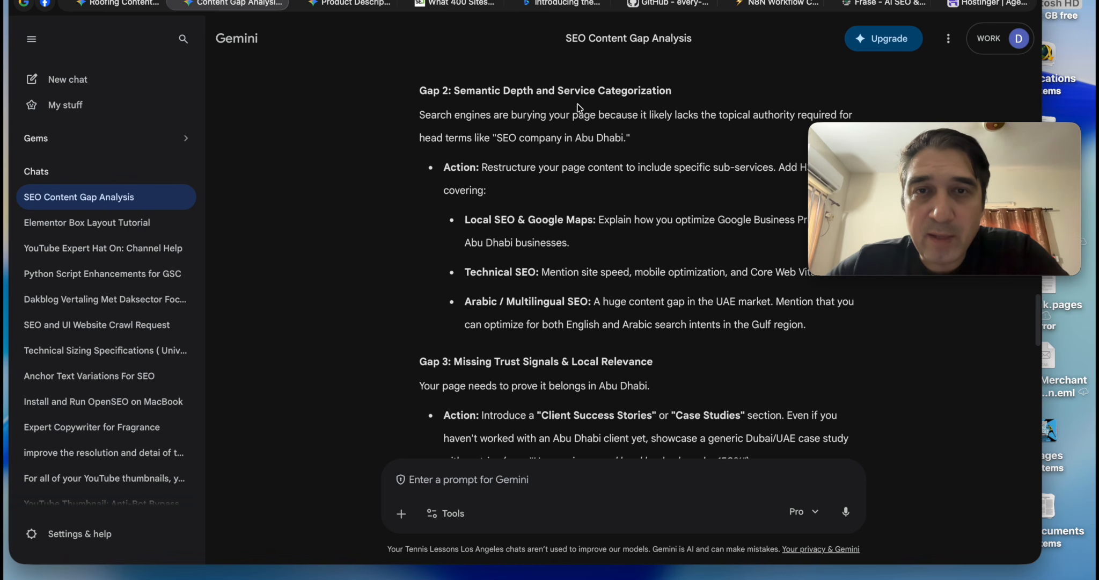
scroll(643, 114, "down", 1)
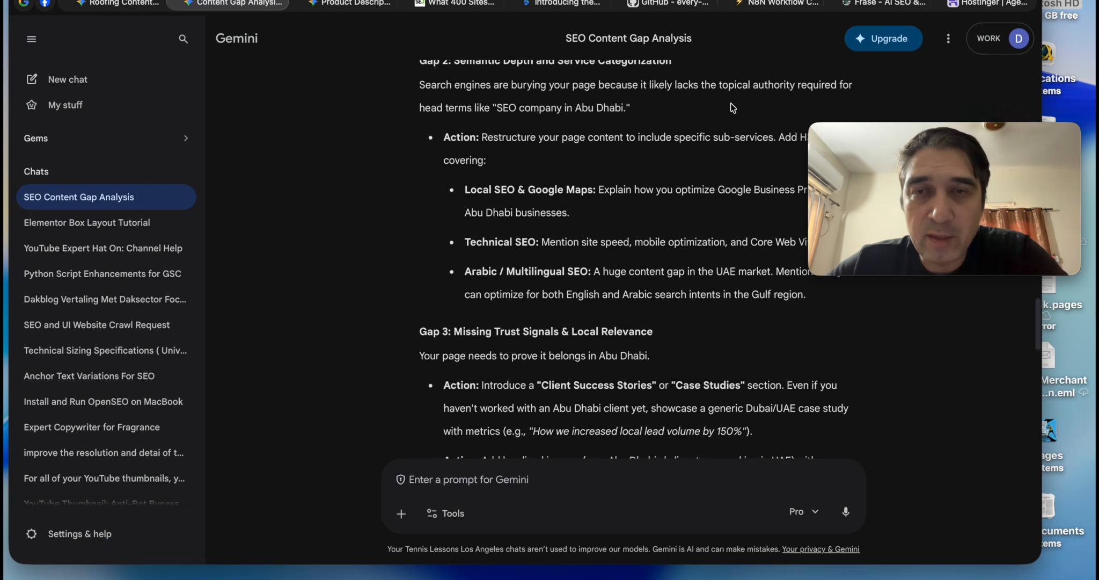
scroll(731, 104, "down", 1)
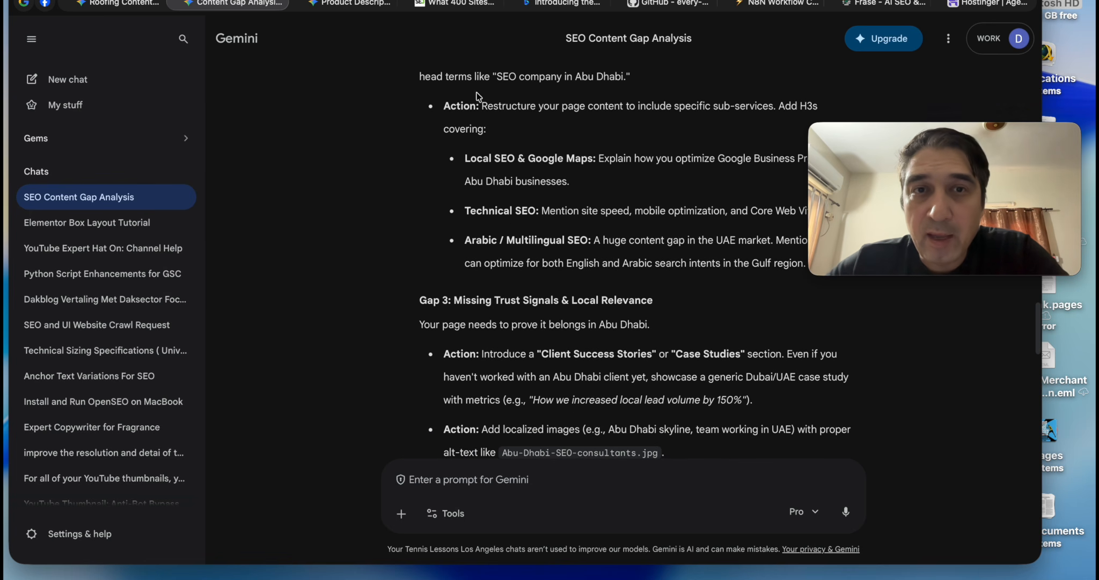
scroll(515, 88, "down", 1)
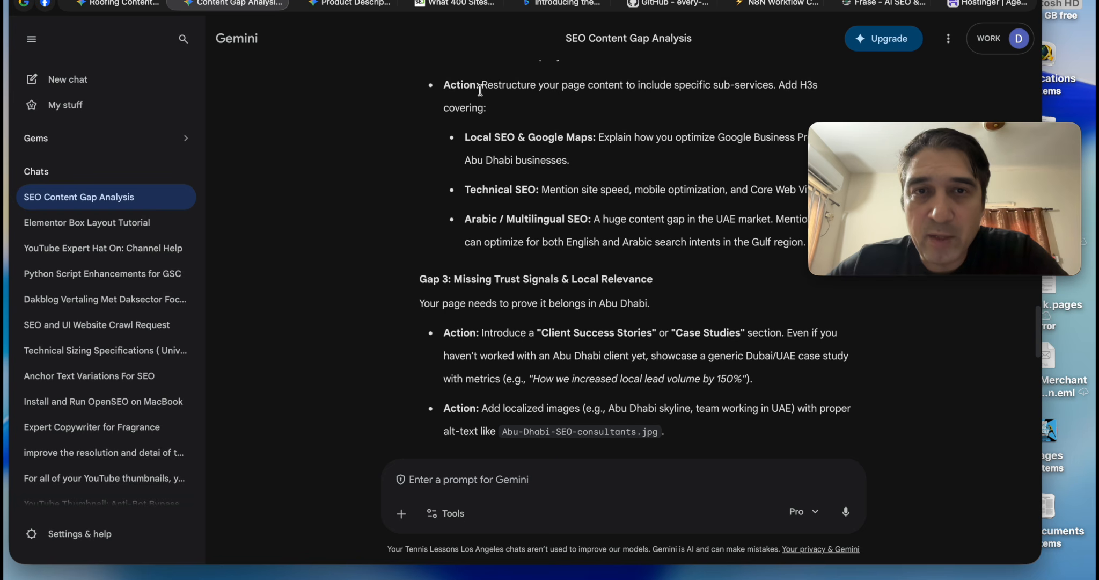
left_click_drag(479, 87, 502, 107)
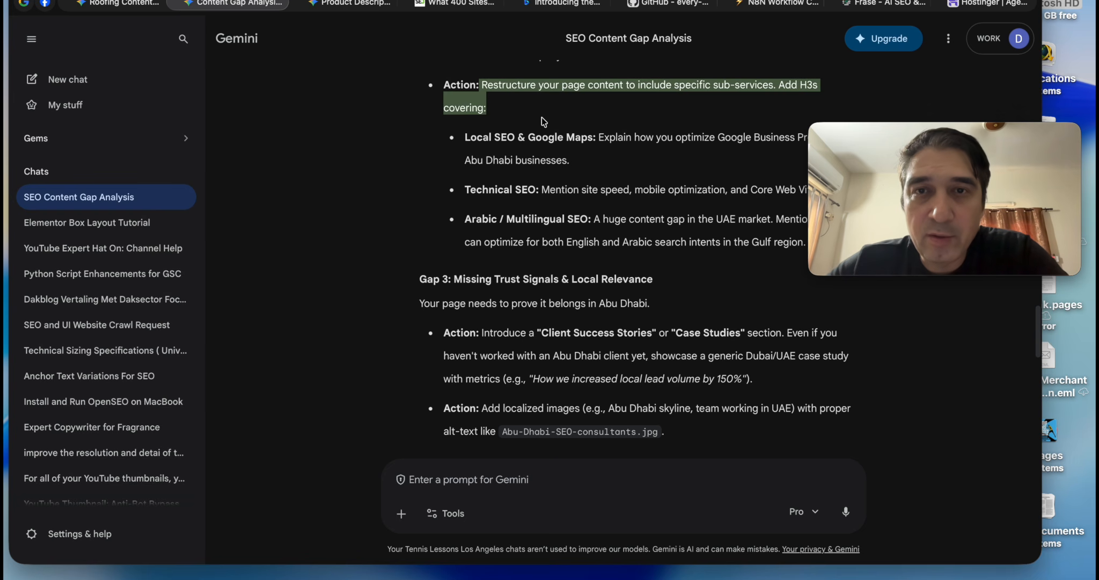
Step: Highlight the Local SEO & Google Maps suggestion about explaining Google Business Profile optimization for Abu Dhabi businesses
scroll(580, 141, "down", 1)
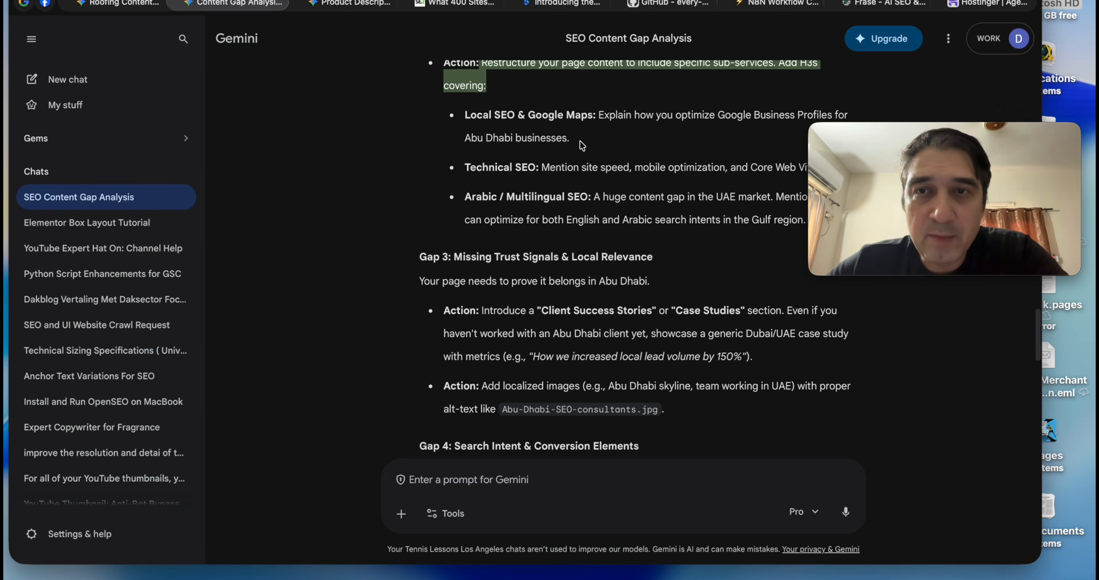
scroll(581, 144, "up", 1)
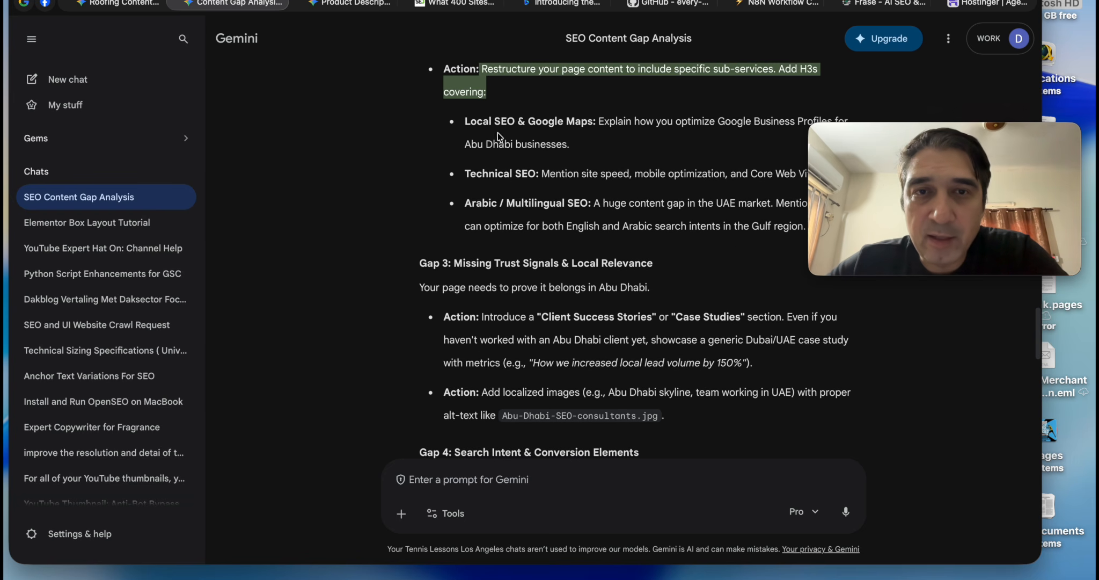
scroll(497, 133, "down", 1)
left_click_drag(598, 106, 603, 131)
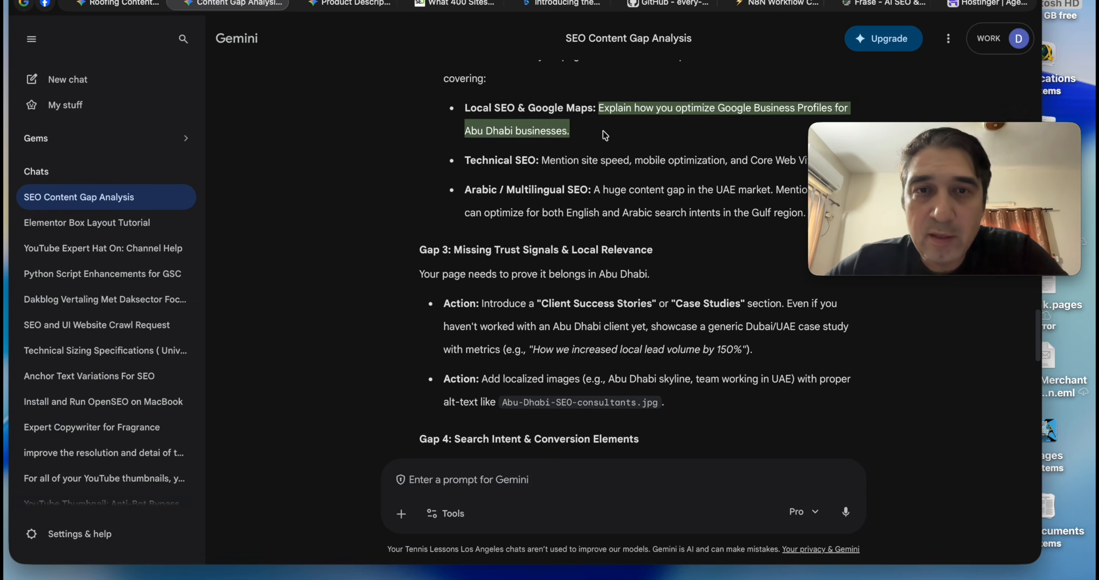
Step: Examine the Technical SEO and Arabic / Multilingual SEO suggestions, continuing to Gap 3 on Missing Trust Signals & Local Relevance
scroll(603, 130, "down", 1)
scroll(598, 130, "down", 1)
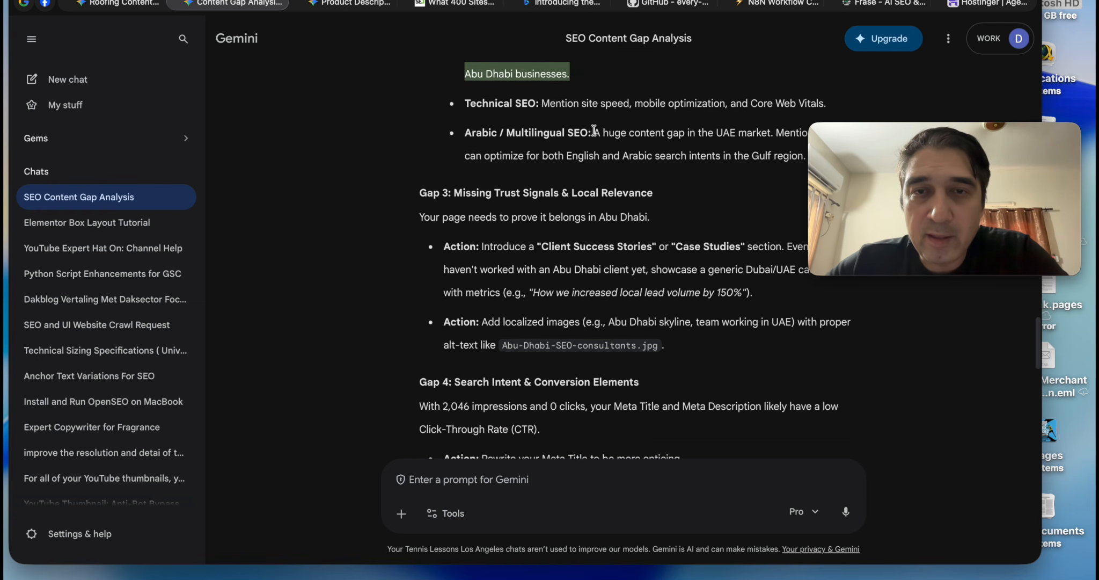
scroll(594, 131, "down", 1)
scroll(569, 129, "down", 2)
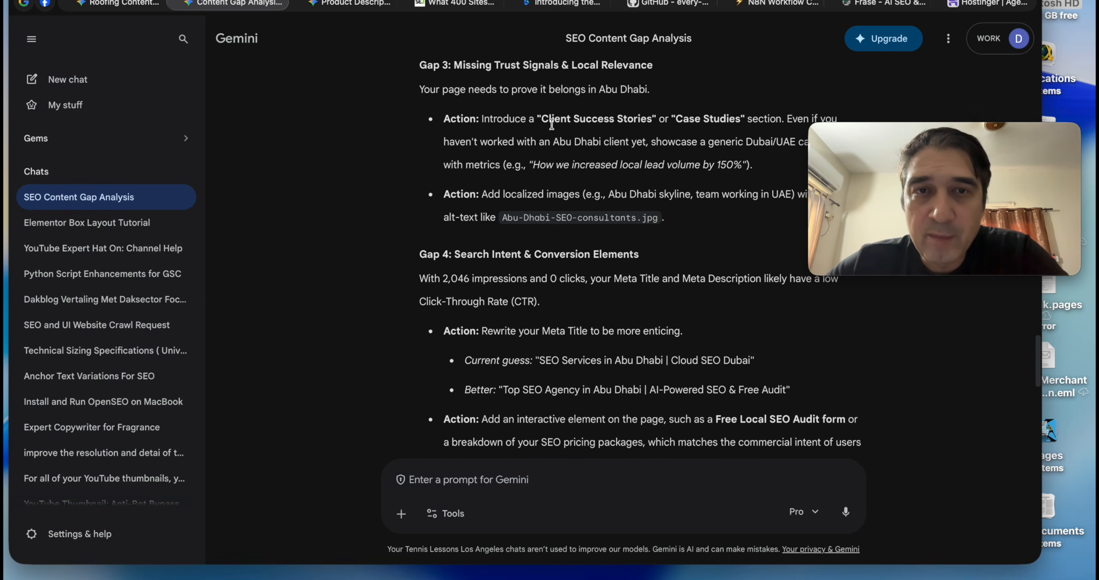
Step: Highlight Gap 3's action to introduce a "Client Success Stories" or "Case Studies" section with metrics
scroll(542, 123, "up", 1)
scroll(582, 154, "down", 2)
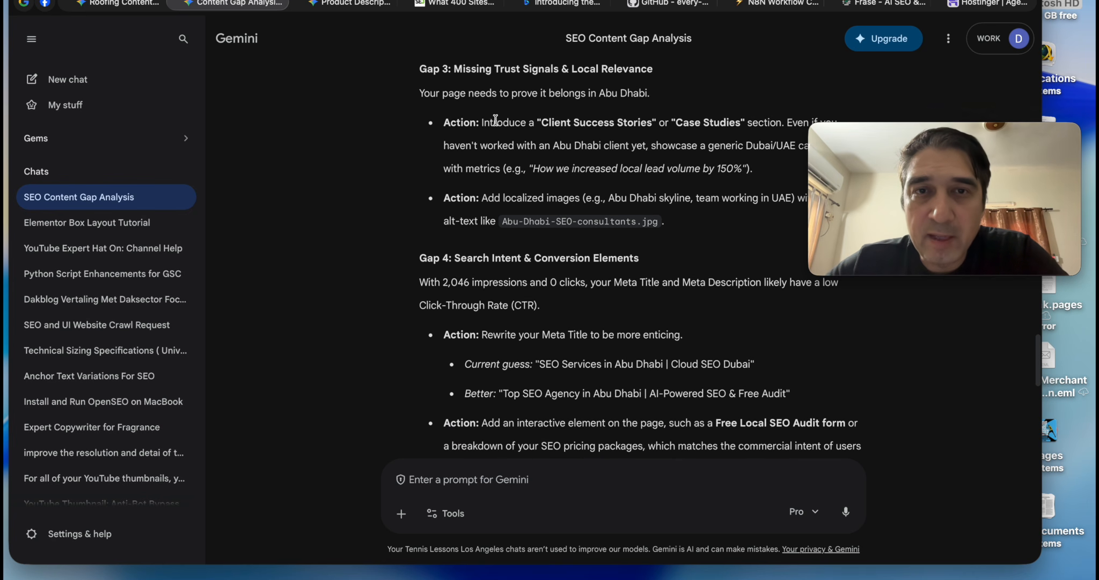
scroll(496, 119, "down", 2)
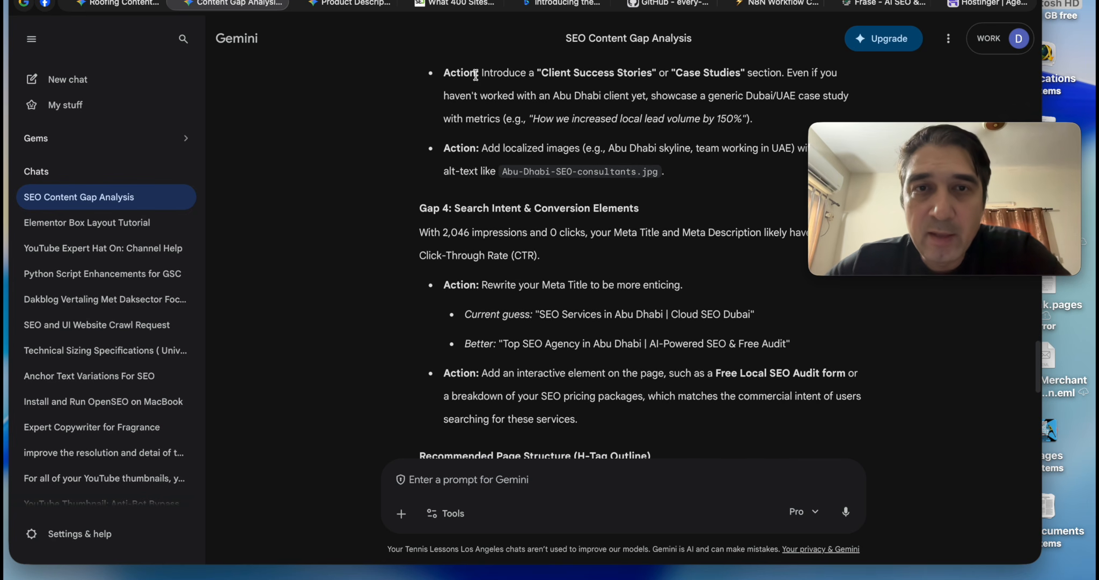
left_click_drag(476, 74, 772, 126)
scroll(697, 149, "down", 1)
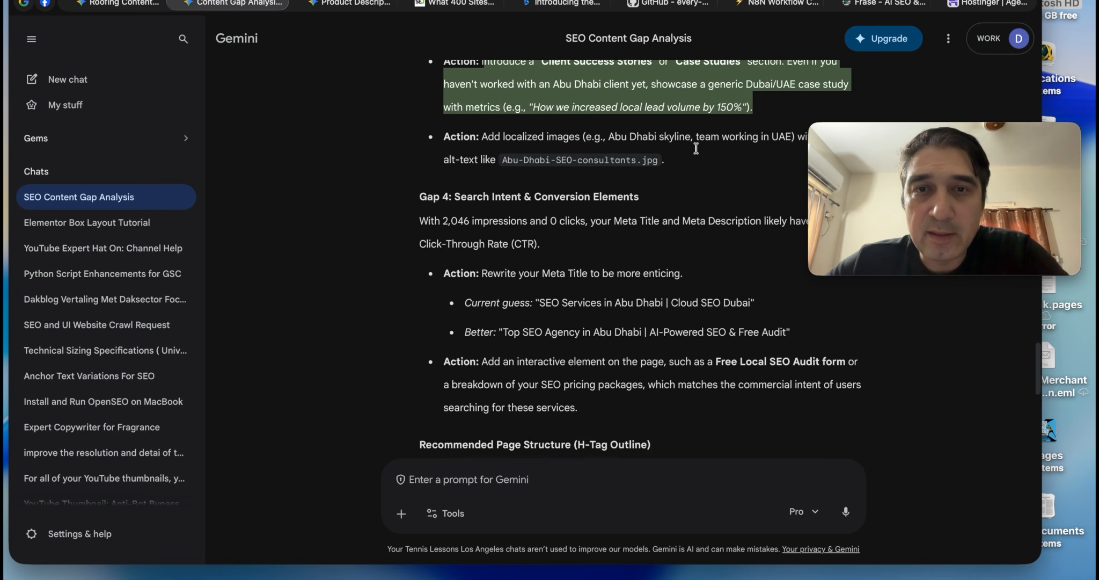
Step: Highlight Gap 3's action on adding localized images with proper alt-text, clearing the selection when done
scroll(696, 148, "down", 1)
left_click(492, 122)
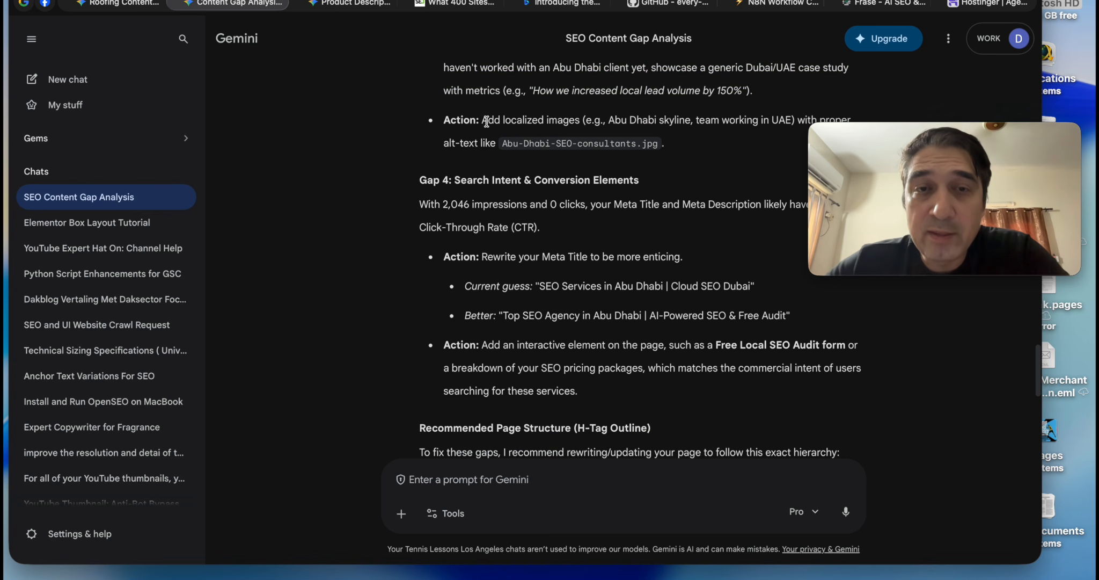
left_click_drag(482, 122, 661, 139)
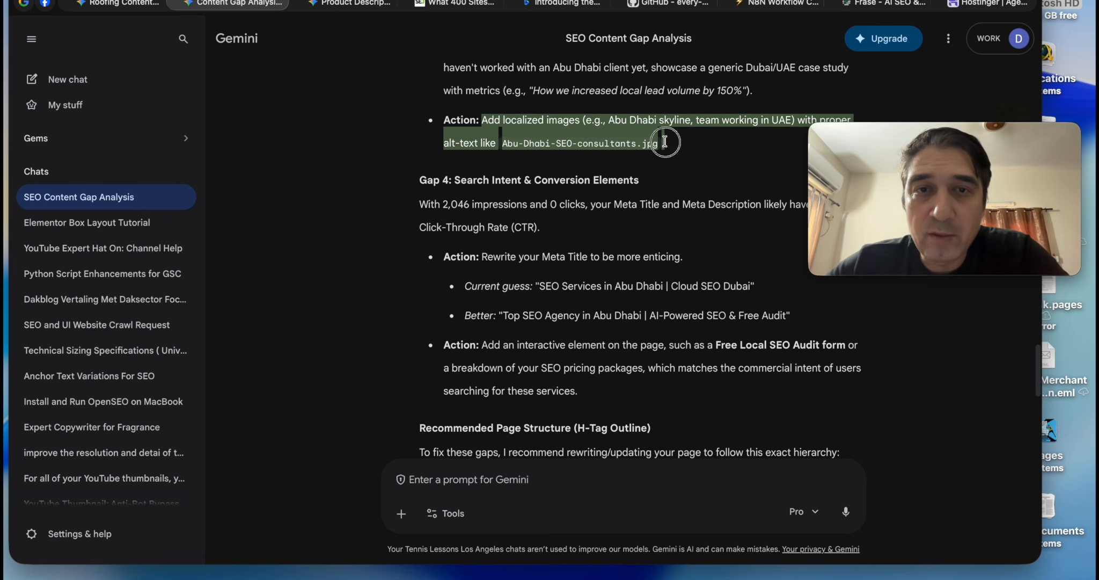
left_click(578, 134)
Step: Highlight Gap 4's statement about impressions, clicks and the page's Meta Title and Meta Description, clearing the selection when done
scroll(579, 135, "down", 1)
scroll(579, 139, "down", 7)
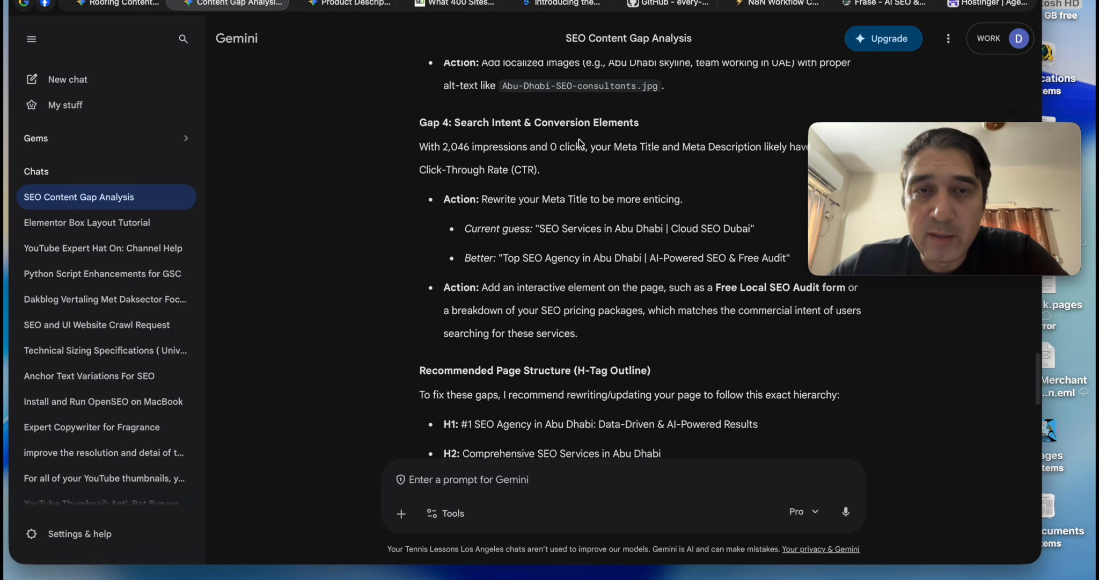
scroll(490, 104, "up", 1)
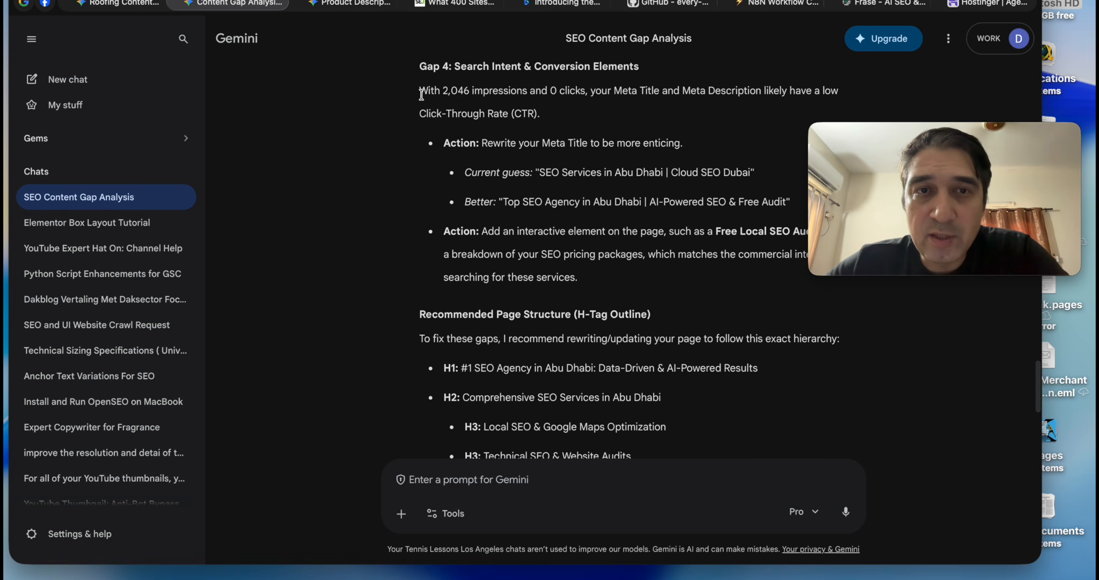
left_click_drag(419, 65, 546, 117)
scroll(546, 116, "down", 1)
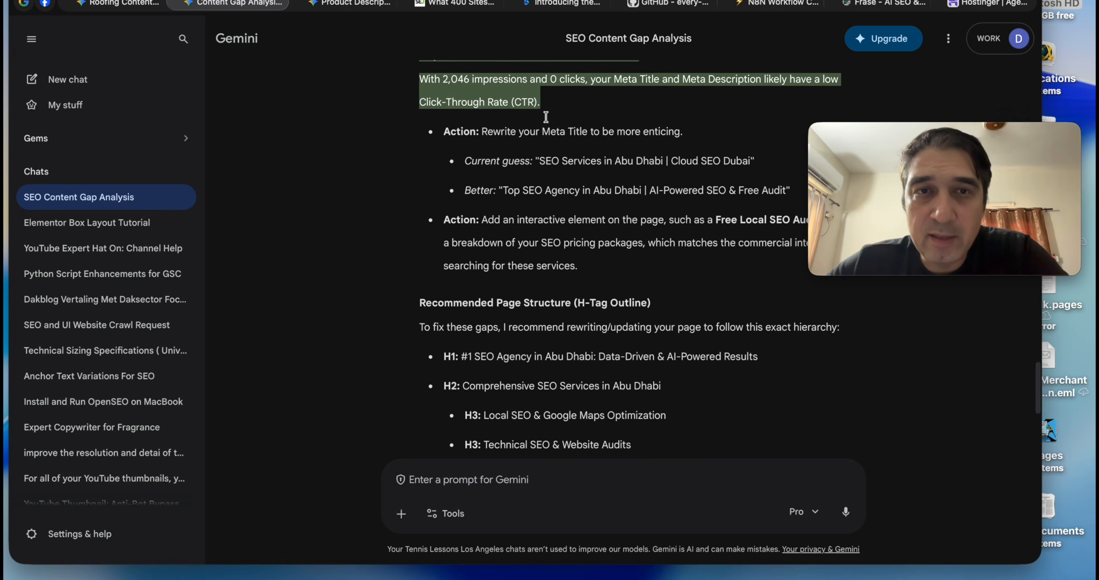
left_click(546, 117)
Step: Read Gap 4's meta title and interactive element actions and the Recommended Page Structure (H-Tag Outline) through to the closing paragraph
scroll(543, 107, "down", 1)
scroll(542, 107, "down", 1)
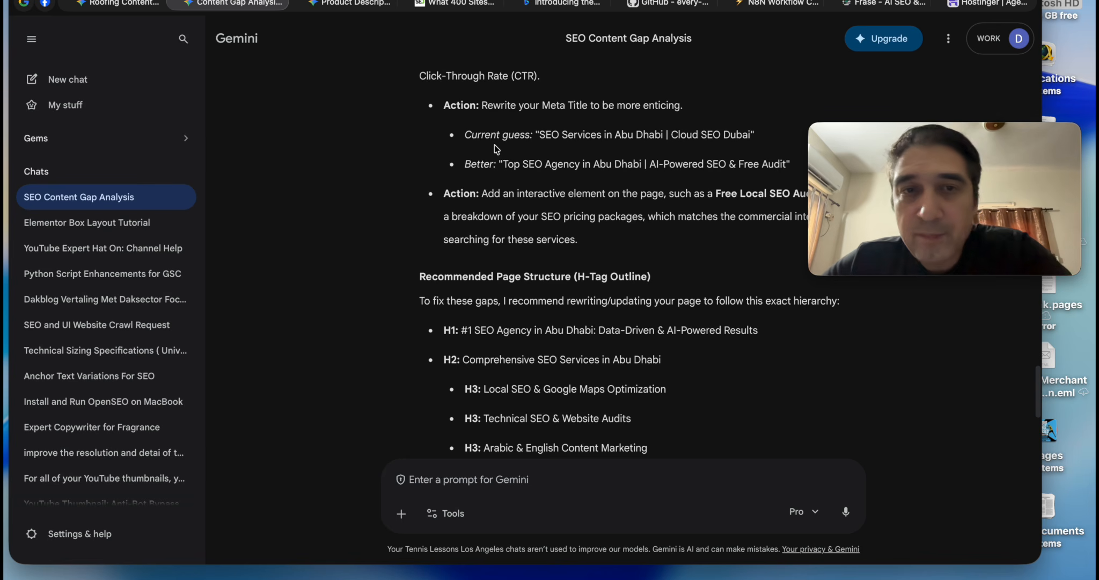
scroll(495, 144, "down", 3)
scroll(482, 141, "down", 1)
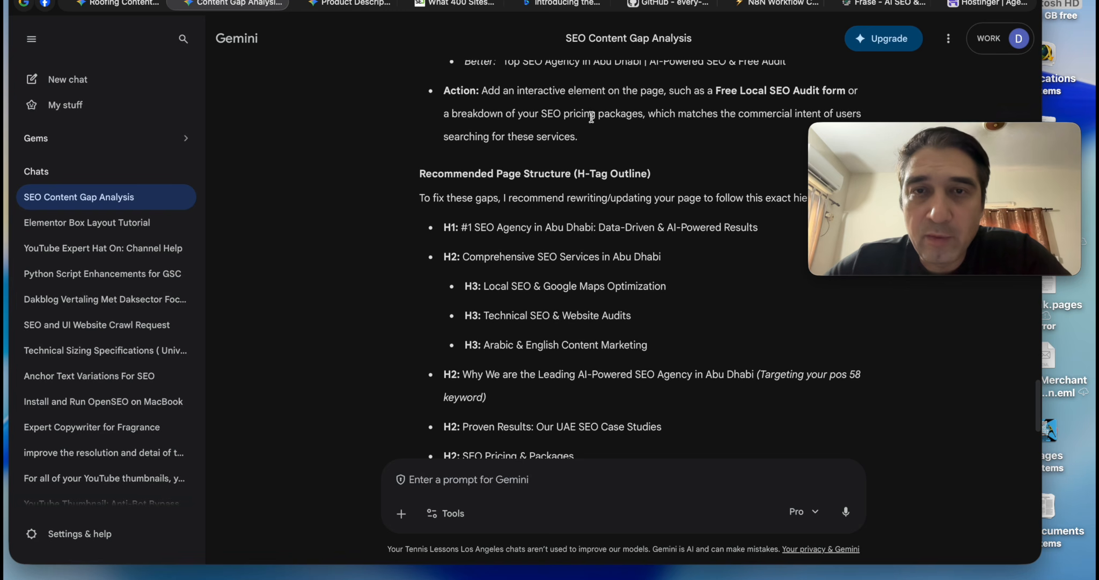
scroll(636, 116, "down", 2)
scroll(636, 116, "down", 3)
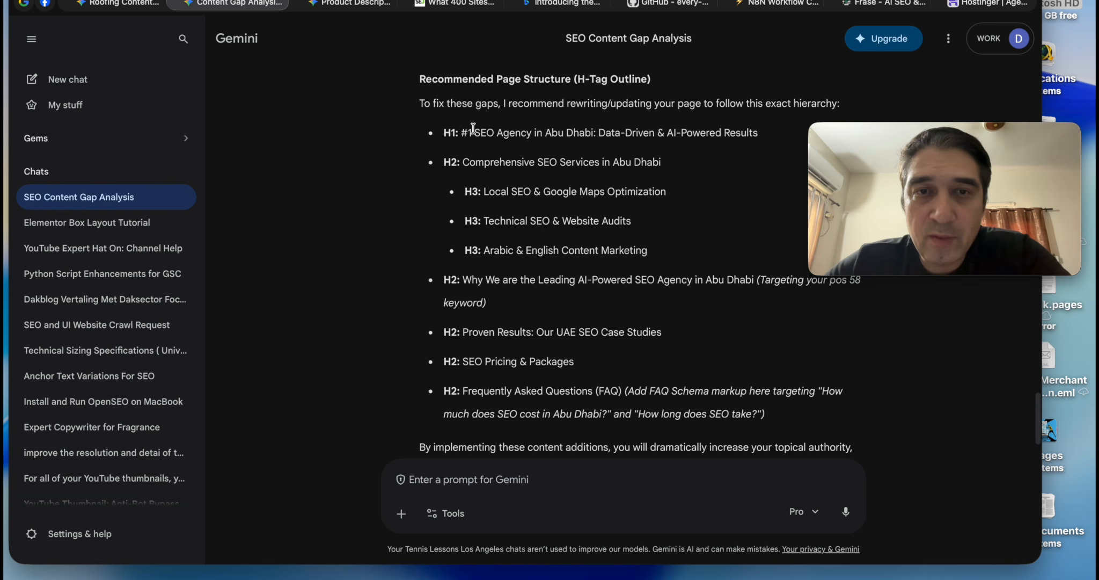
scroll(473, 132, "down", 4)
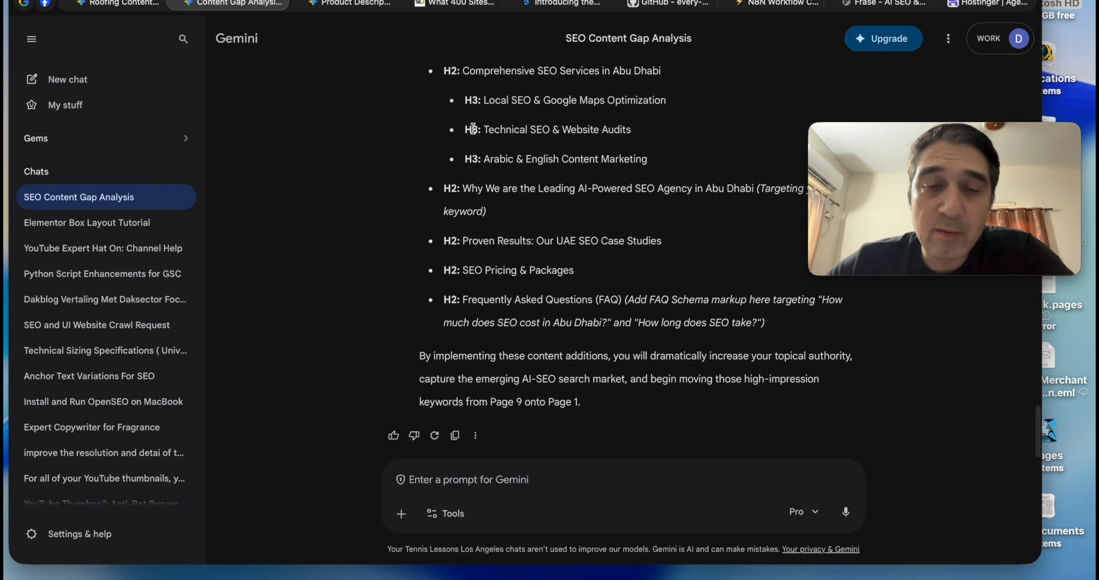
Step: Send Gemini the prompt "I want you to draft revised page, that's based on your analysis."
left_click(527, 473)
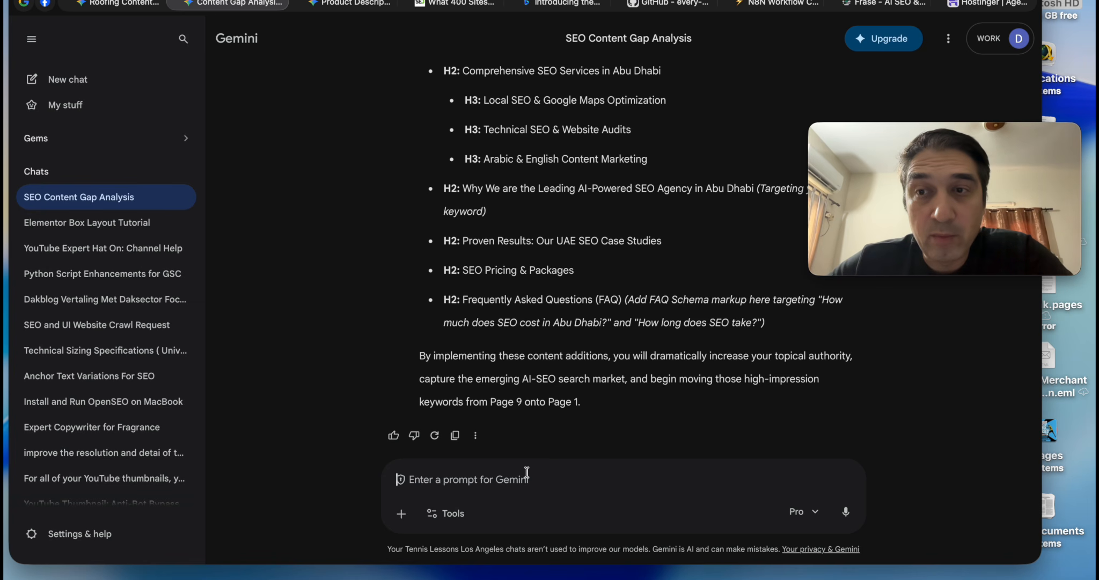
type("I want you to draft revised page, that's based on your analysis.")
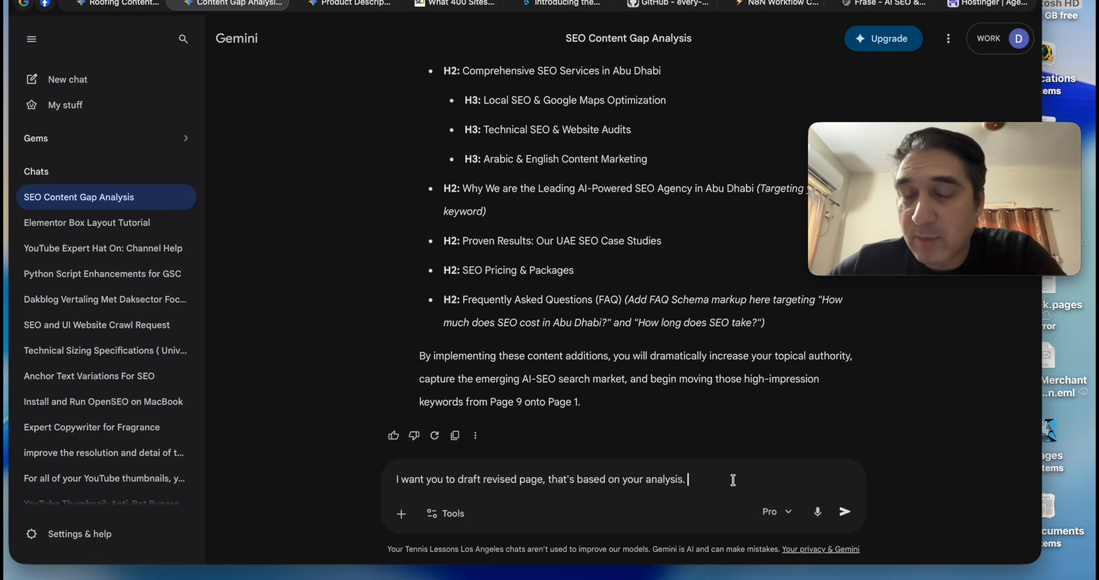
left_click(845, 512)
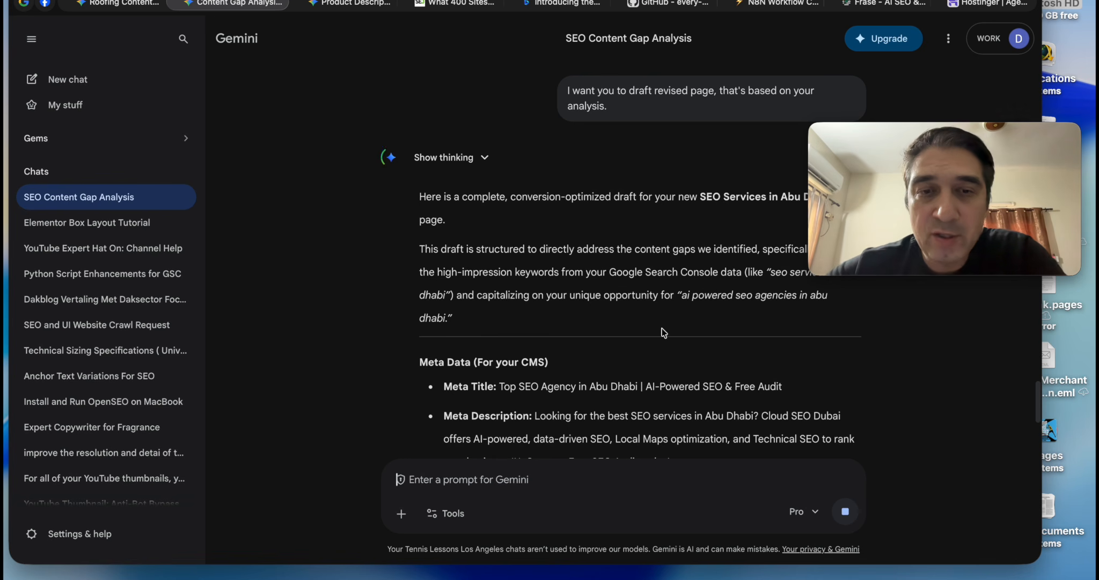
Step: Read the drafted page's meta data, hero section and Section 1 core services, continuing to the start of Section 2
scroll(564, 249, "down", 2)
scroll(563, 248, "down", 6)
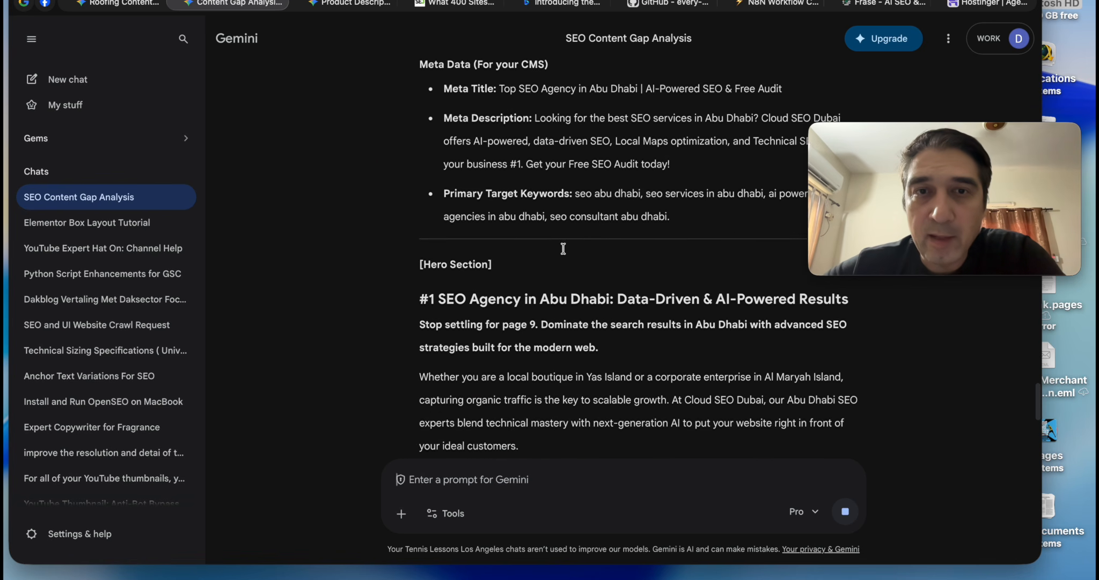
scroll(563, 248, "down", 7)
scroll(565, 253, "up", 2)
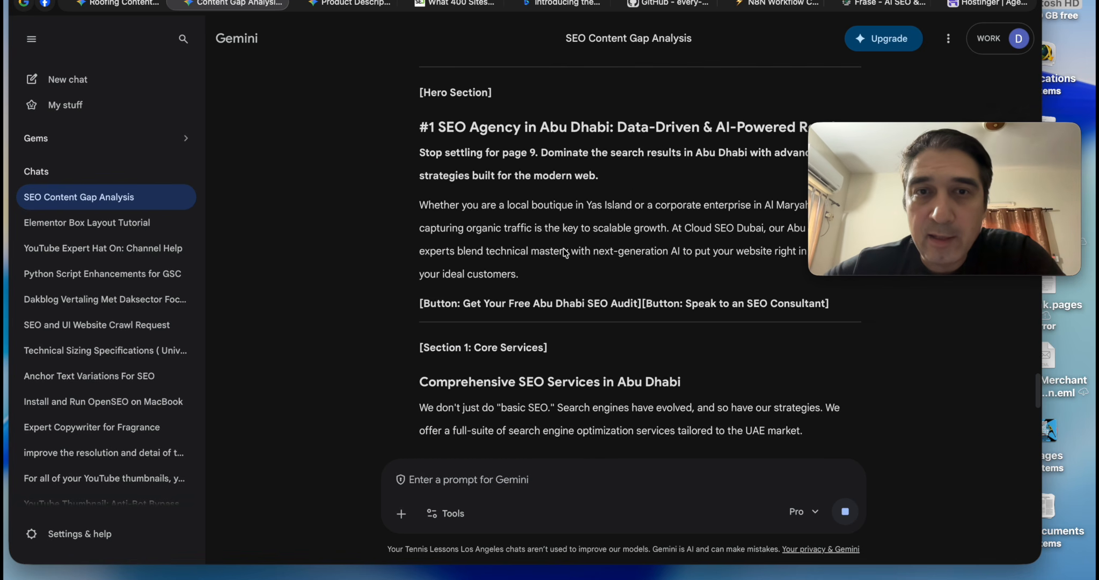
scroll(563, 249, "down", 10)
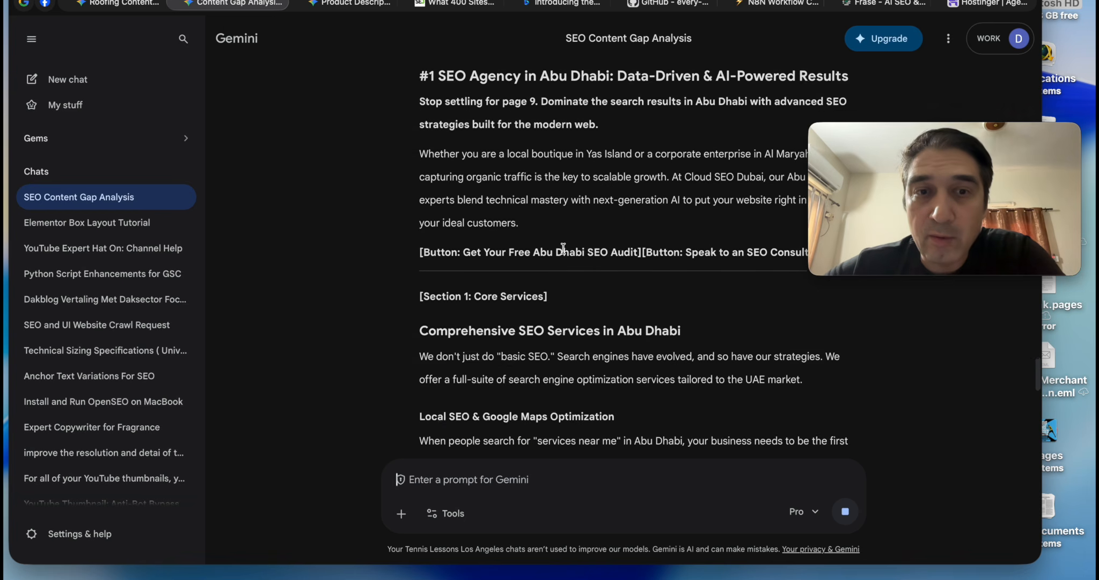
scroll(563, 248, "down", 1)
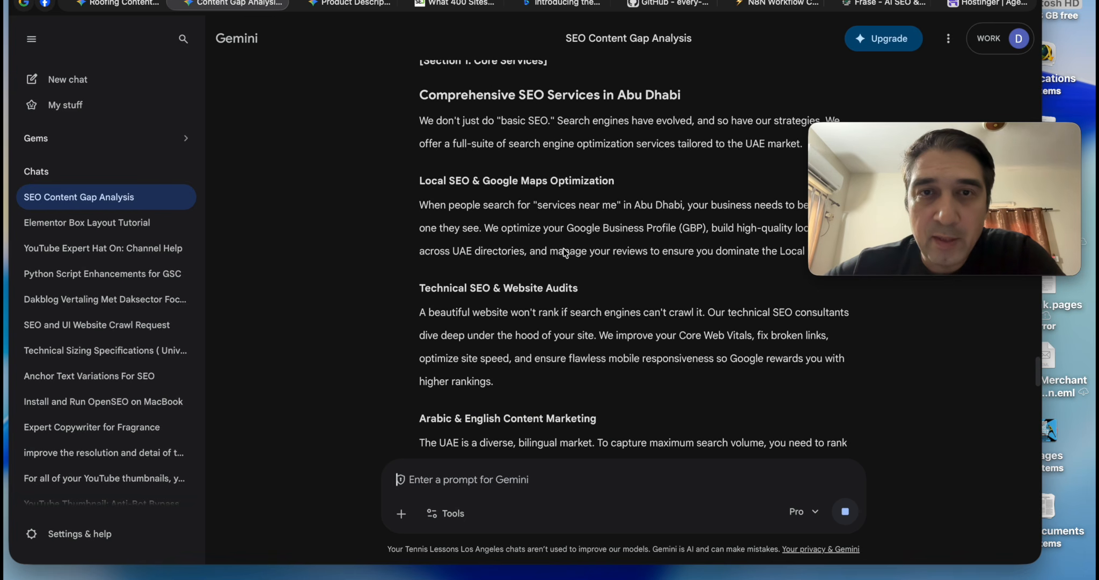
scroll(532, 125, "down", 5)
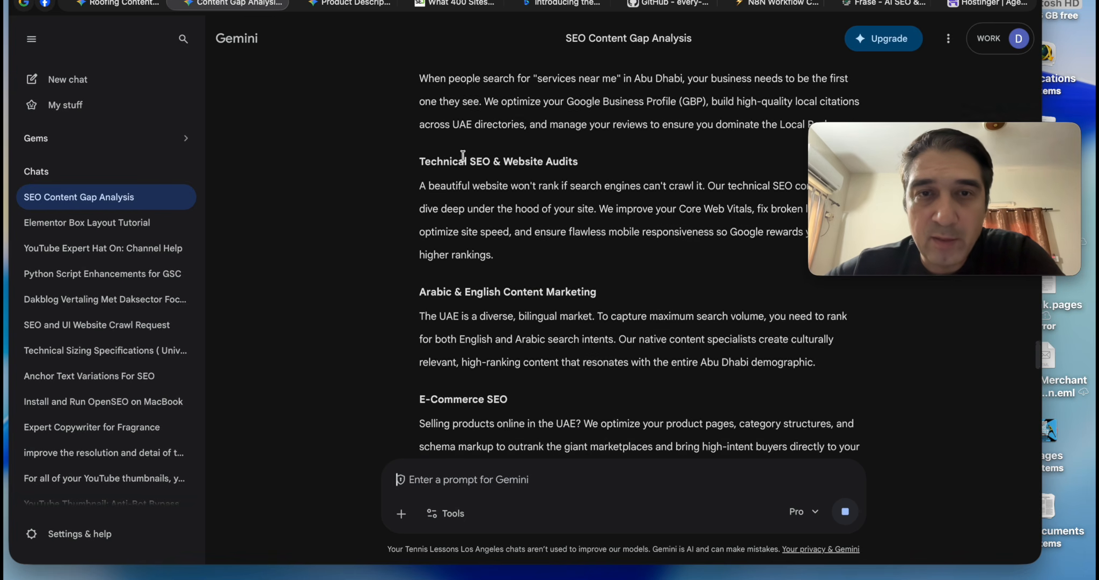
scroll(465, 202, "down", 5)
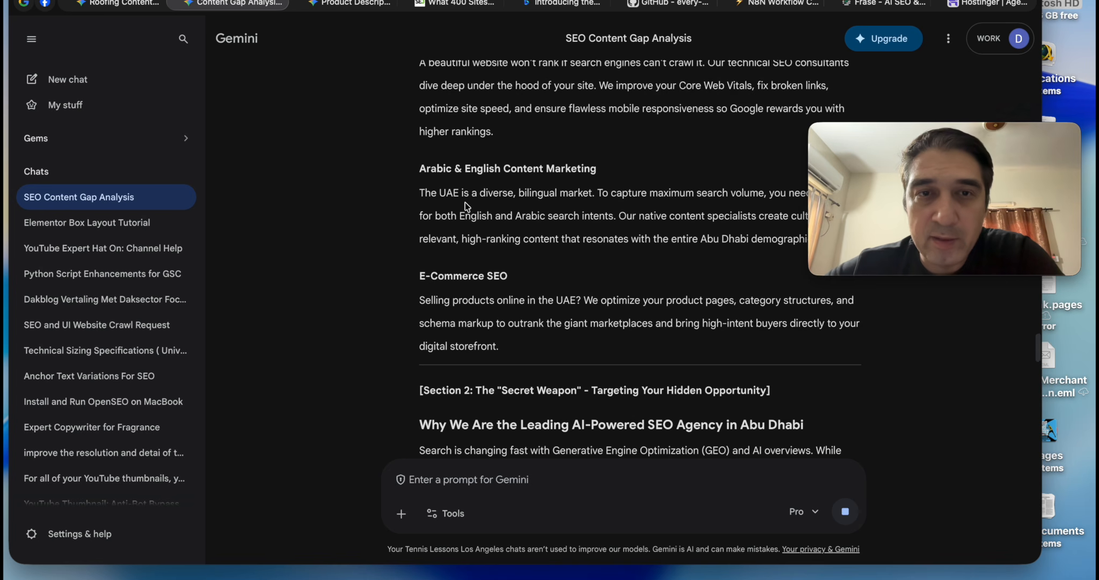
scroll(464, 201, "down", 5)
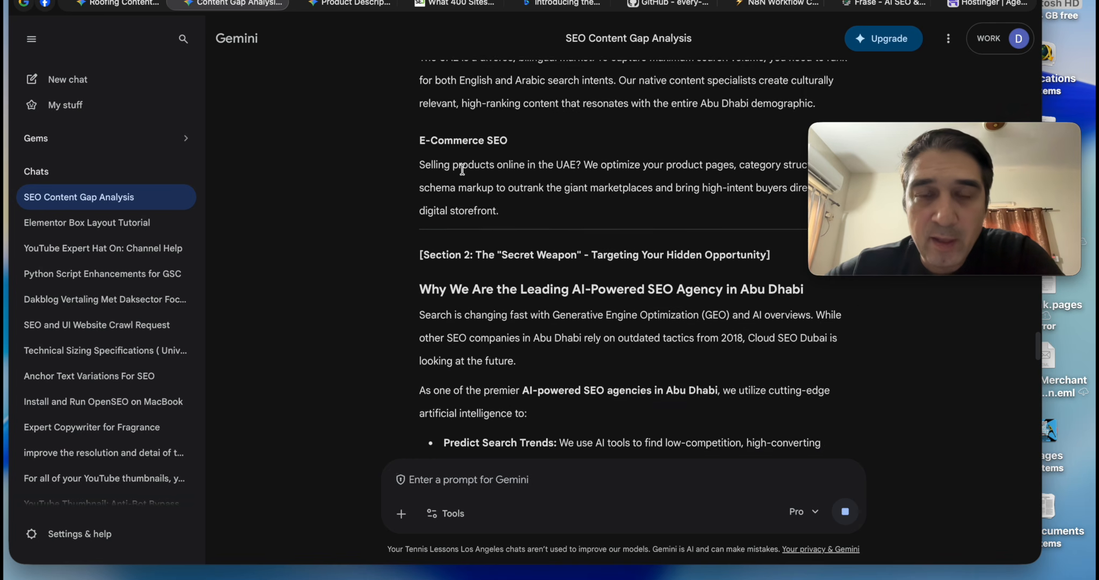
Step: Return to the draft's Arabic & English Content Marketing paragraph and highlight the word "English" in it
scroll(462, 169, "down", 4)
scroll(463, 164, "down", 2)
scroll(464, 164, "up", 6)
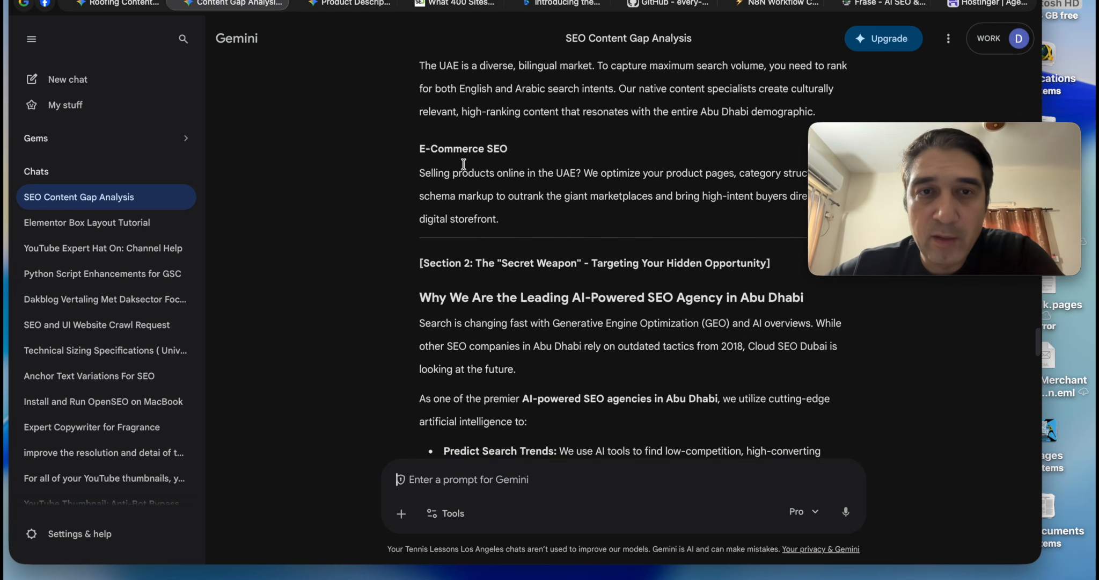
scroll(464, 164, "up", 3)
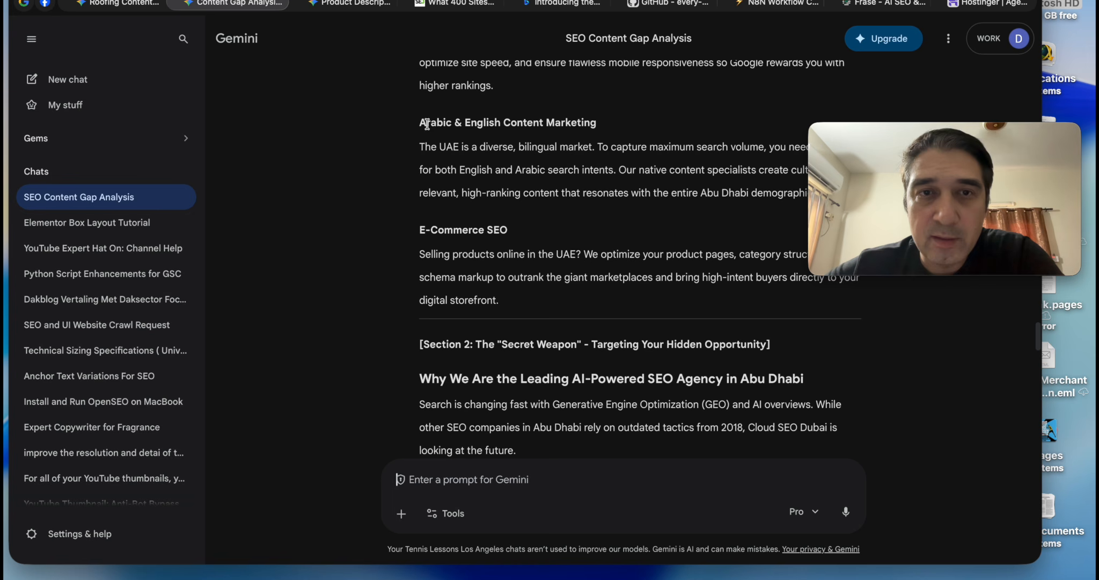
left_click_drag(417, 117, 481, 167)
double_click(483, 171)
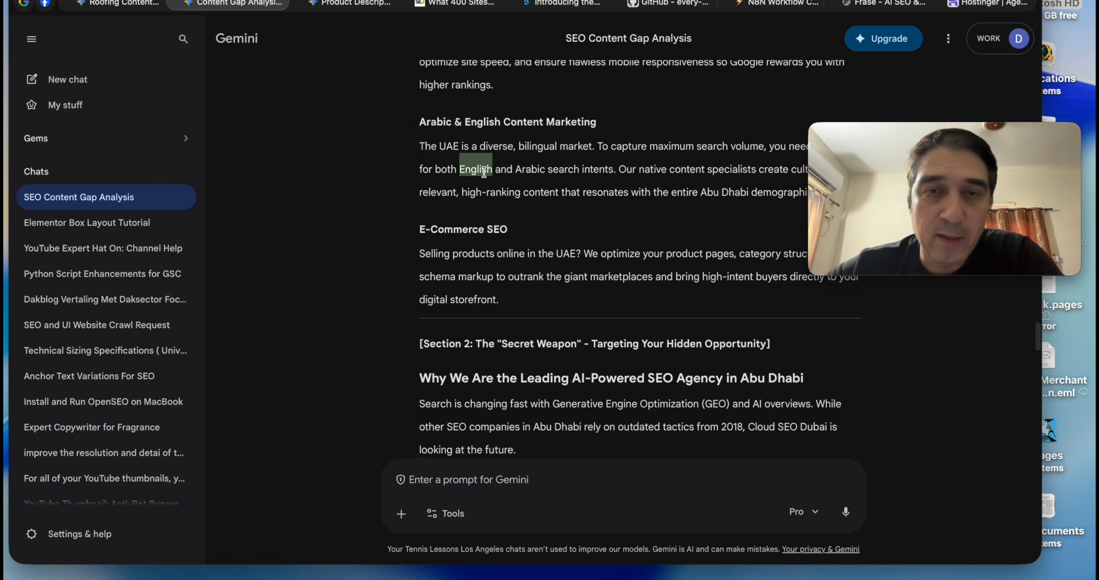
Step: Read Section 2 on the leading AI-powered SEO agency and highlight its list of AI uses, clearing the selection when done
scroll(484, 171, "down", 8)
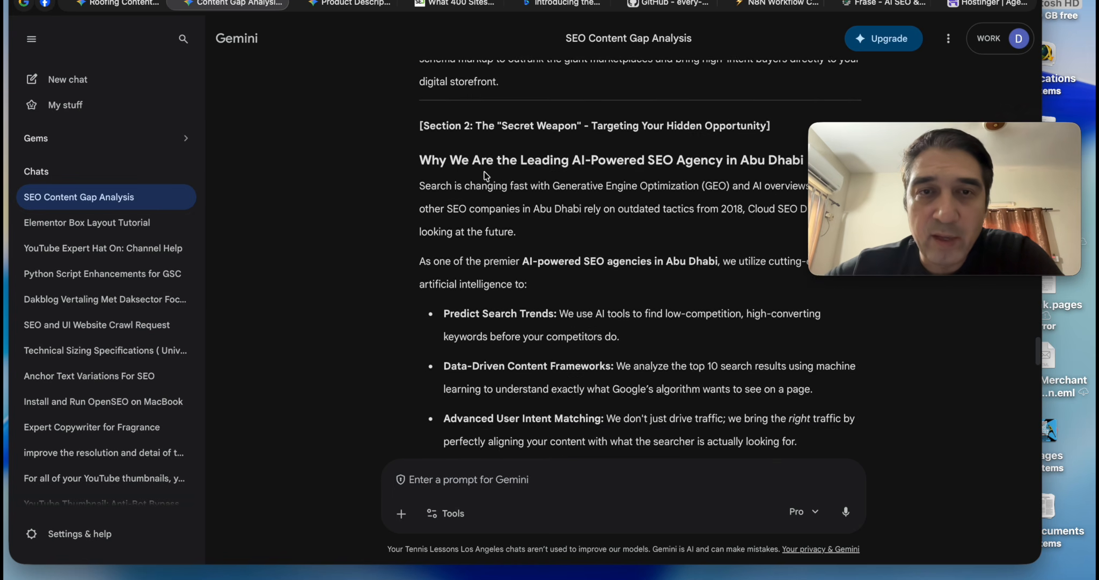
scroll(484, 171, "down", 2)
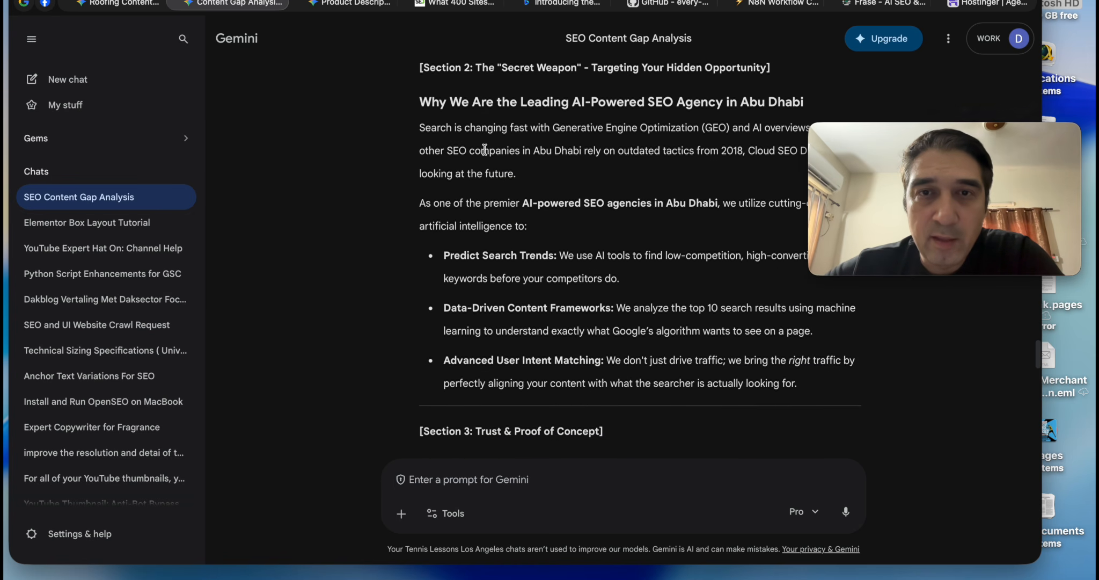
scroll(509, 155, "down", 2)
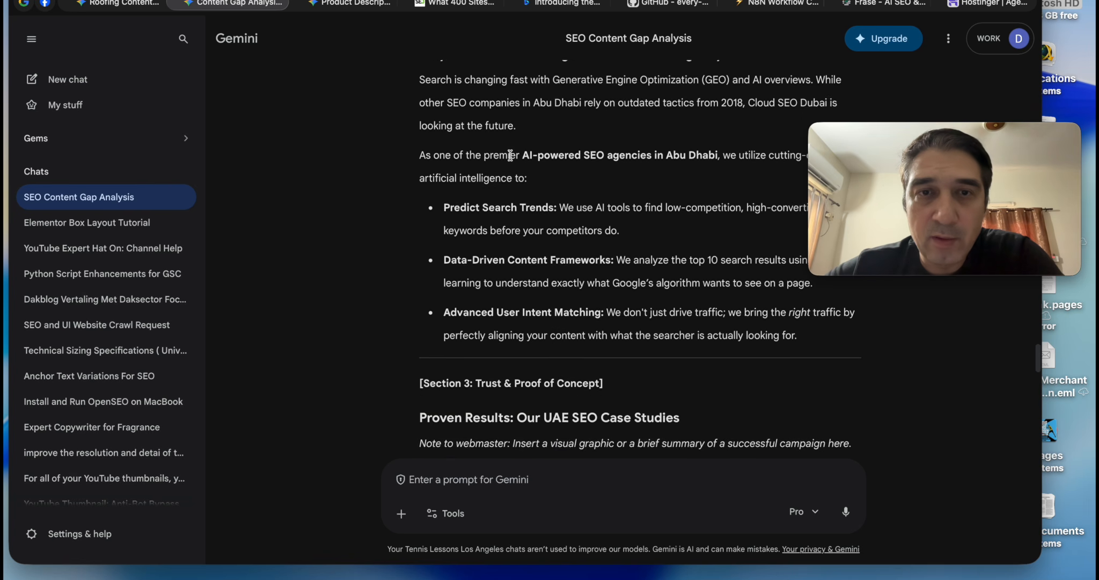
scroll(510, 155, "down", 3)
left_click_drag(451, 137, 599, 221)
left_click(599, 221)
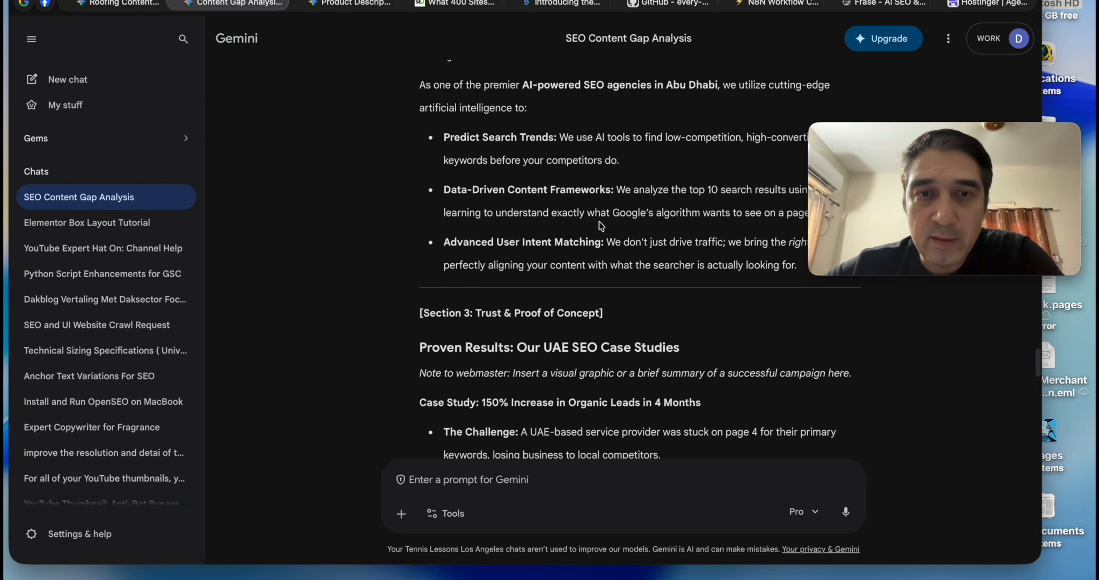
Step: Review Section 3's UAE SEO case study and highlight it through the client testimonial, clearing the selection when done
scroll(600, 222, "down", 8)
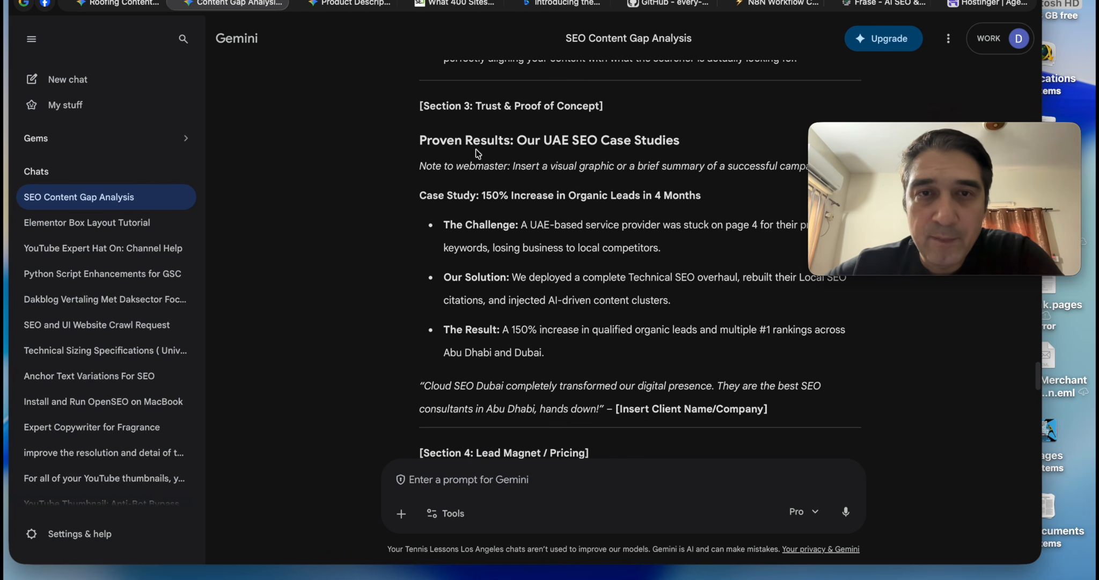
scroll(477, 154, "down", 2)
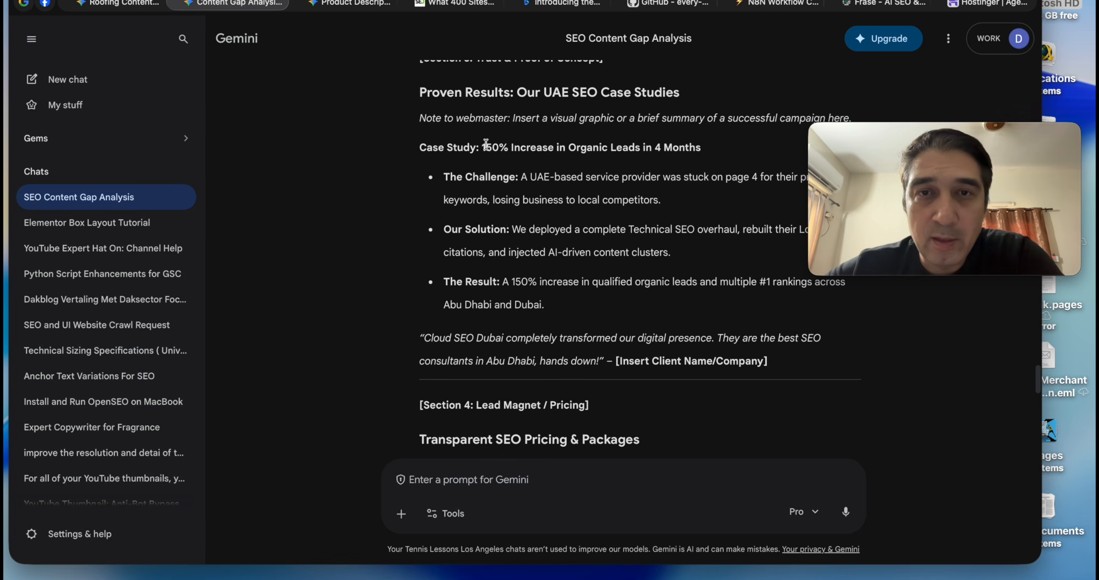
scroll(485, 144, "down", 1)
left_click_drag(432, 115, 781, 335)
left_click(622, 215)
Step: Highlight the Transparent SEO Pricing & Packages text in Section 4, clearing the selection when done
scroll(622, 214, "down", 8)
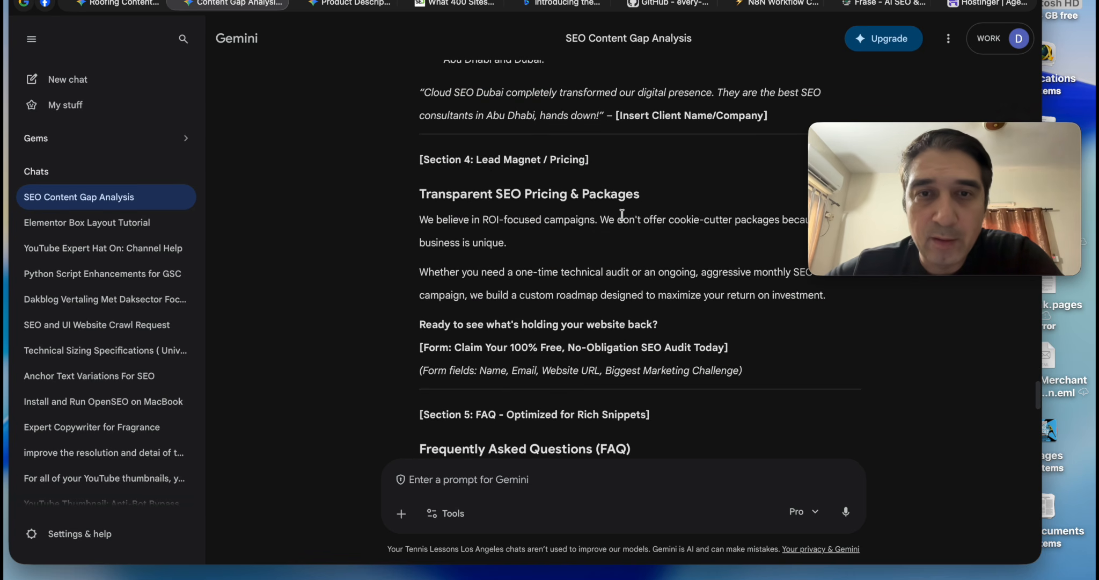
scroll(622, 214, "down", 2)
left_click_drag(420, 135, 656, 258)
left_click(656, 259)
Step: Read Section 5's FAQ and the Implementation Instructions for Your Web Developer at the end of the draft
scroll(656, 259, "down", 4)
scroll(656, 258, "down", 10)
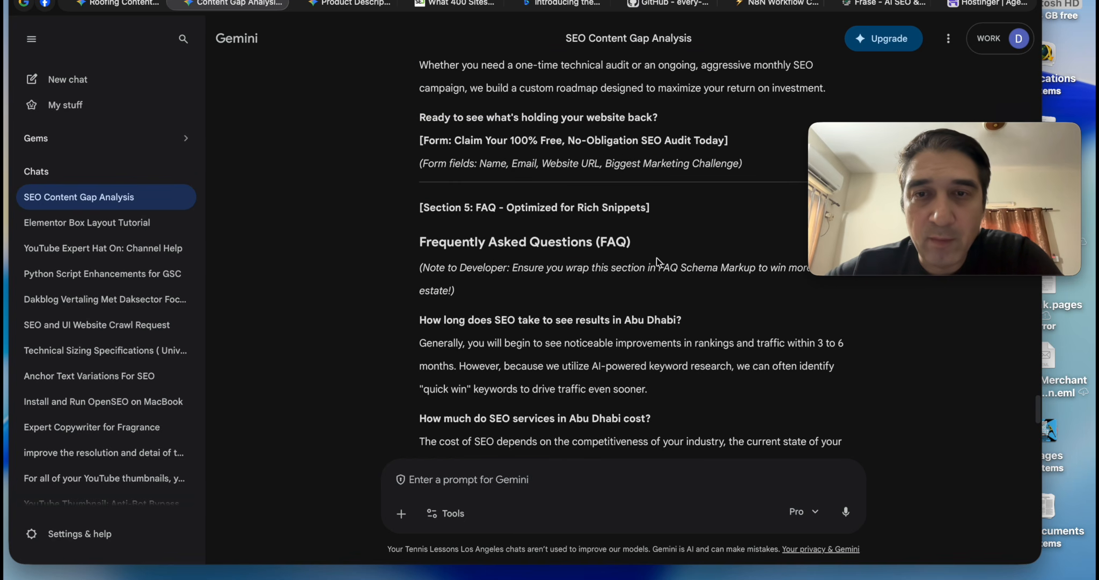
scroll(657, 259, "down", 11)
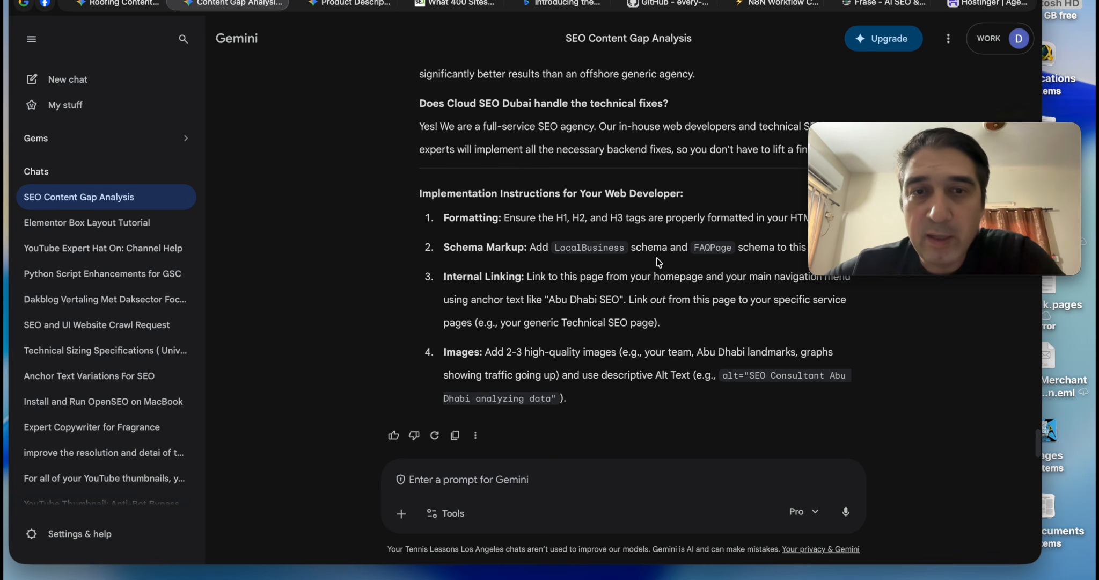
Step: Look back over the draft's AI-powered agency list in Section 2 and the case study heading in Section 3
scroll(656, 258, "up", 20)
scroll(656, 257, "up", 20)
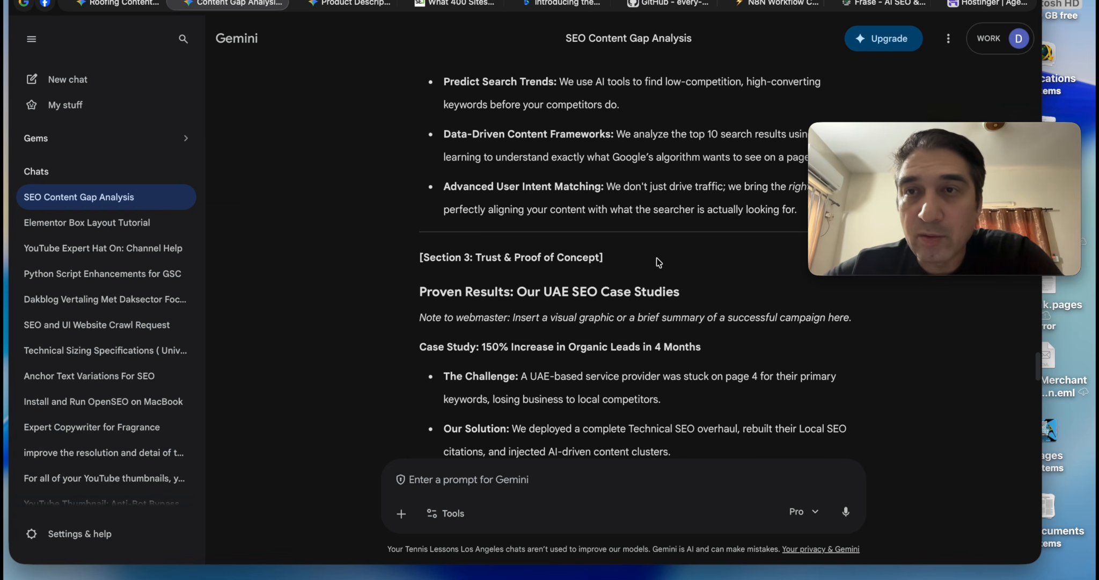
scroll(656, 258, "up", 1)
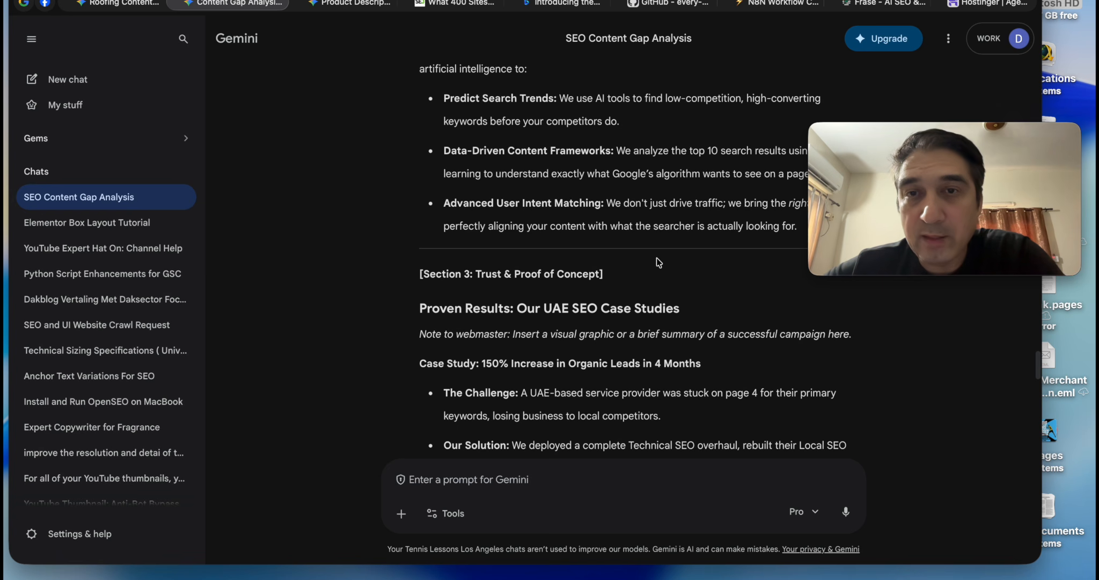
scroll(656, 258, "up", 4)
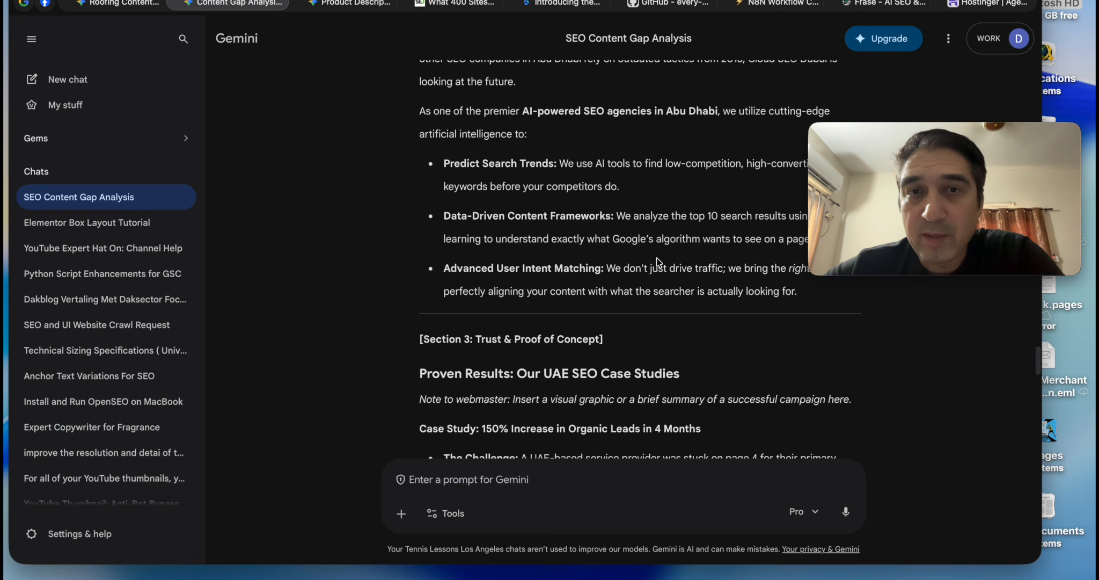